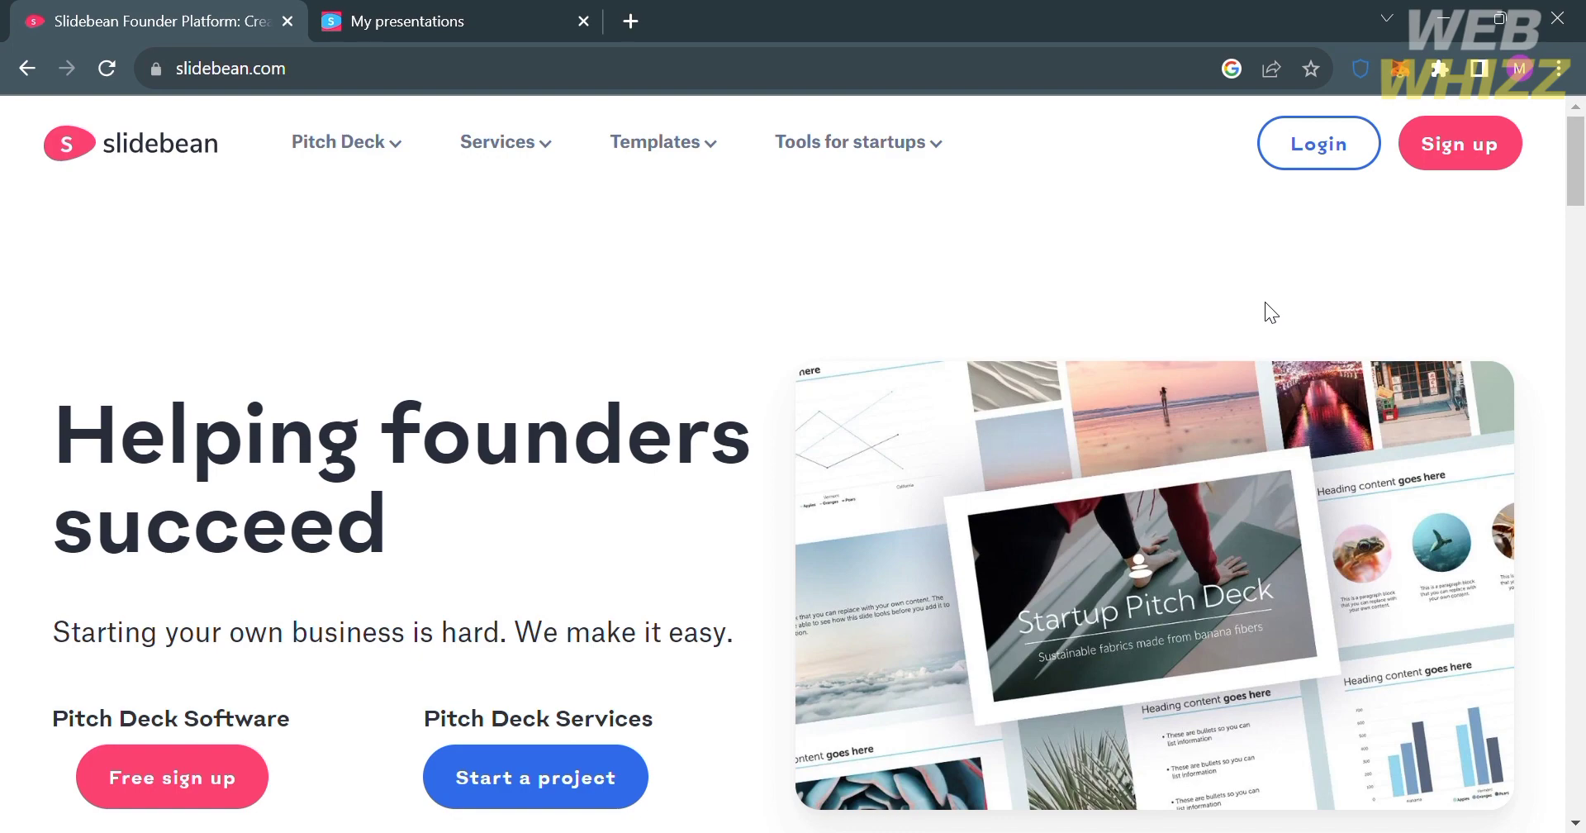
# Step: Scroll down through the Slidebean homepage and back up to the top
pyautogui.scroll(-10, 907, 395)
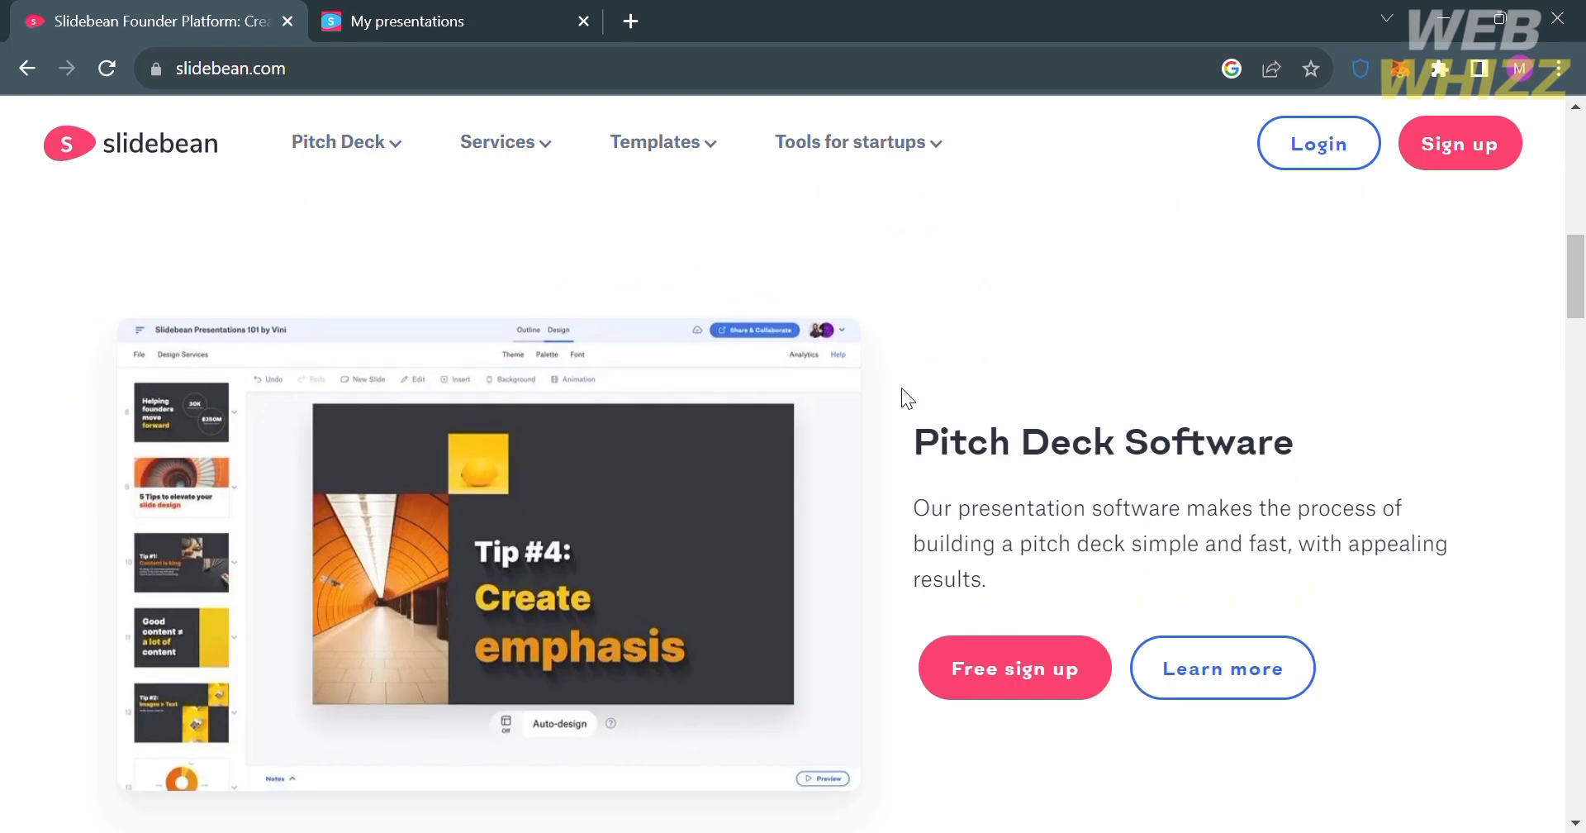
pyautogui.scroll(8, 901, 389)
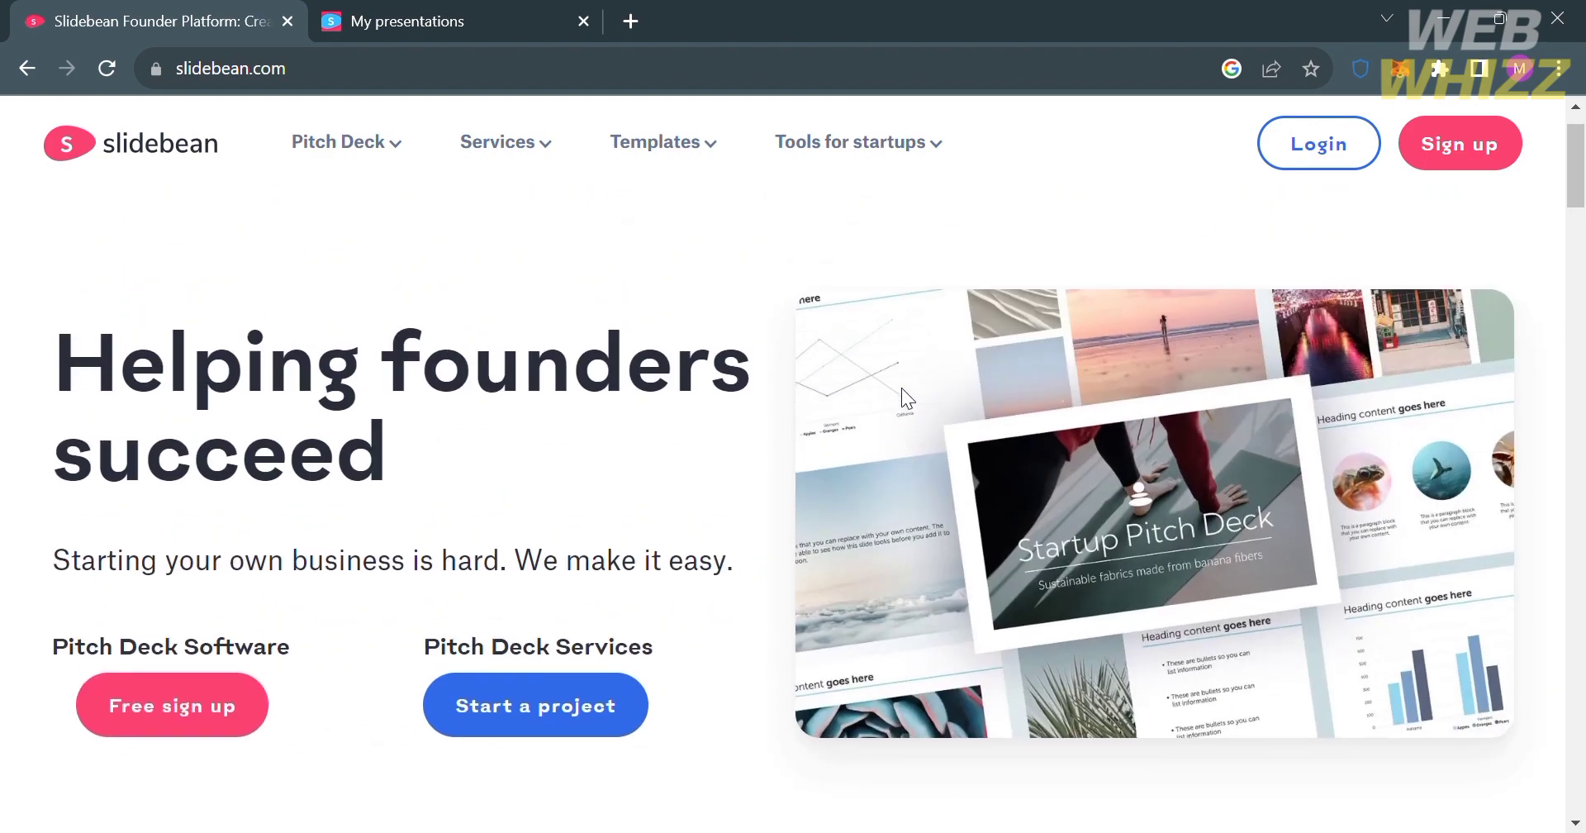
pyautogui.scroll(-15, 900, 388)
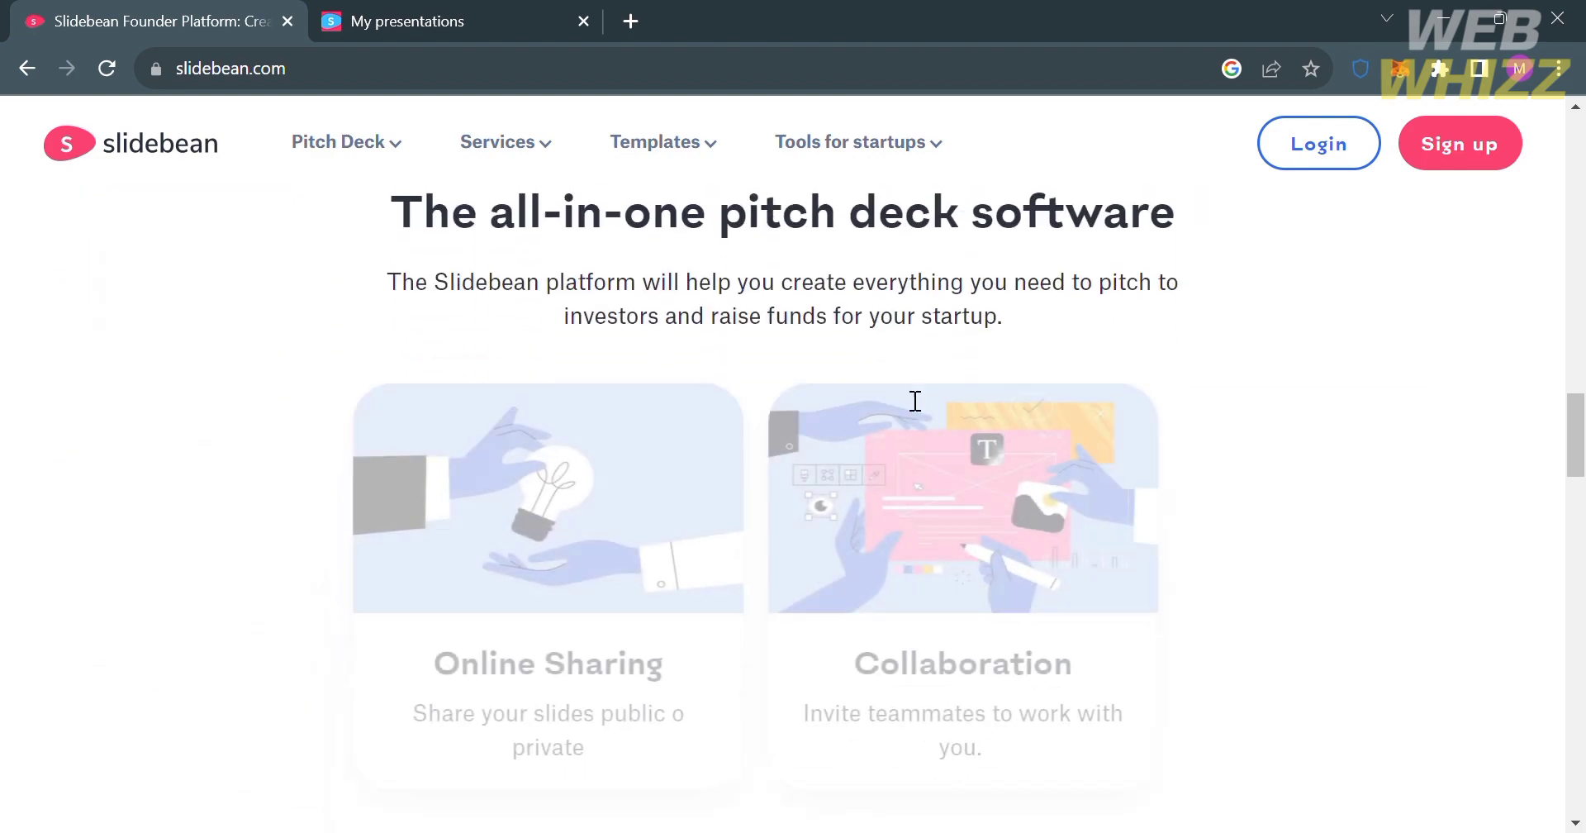
pyautogui.scroll(-9, 909, 395)
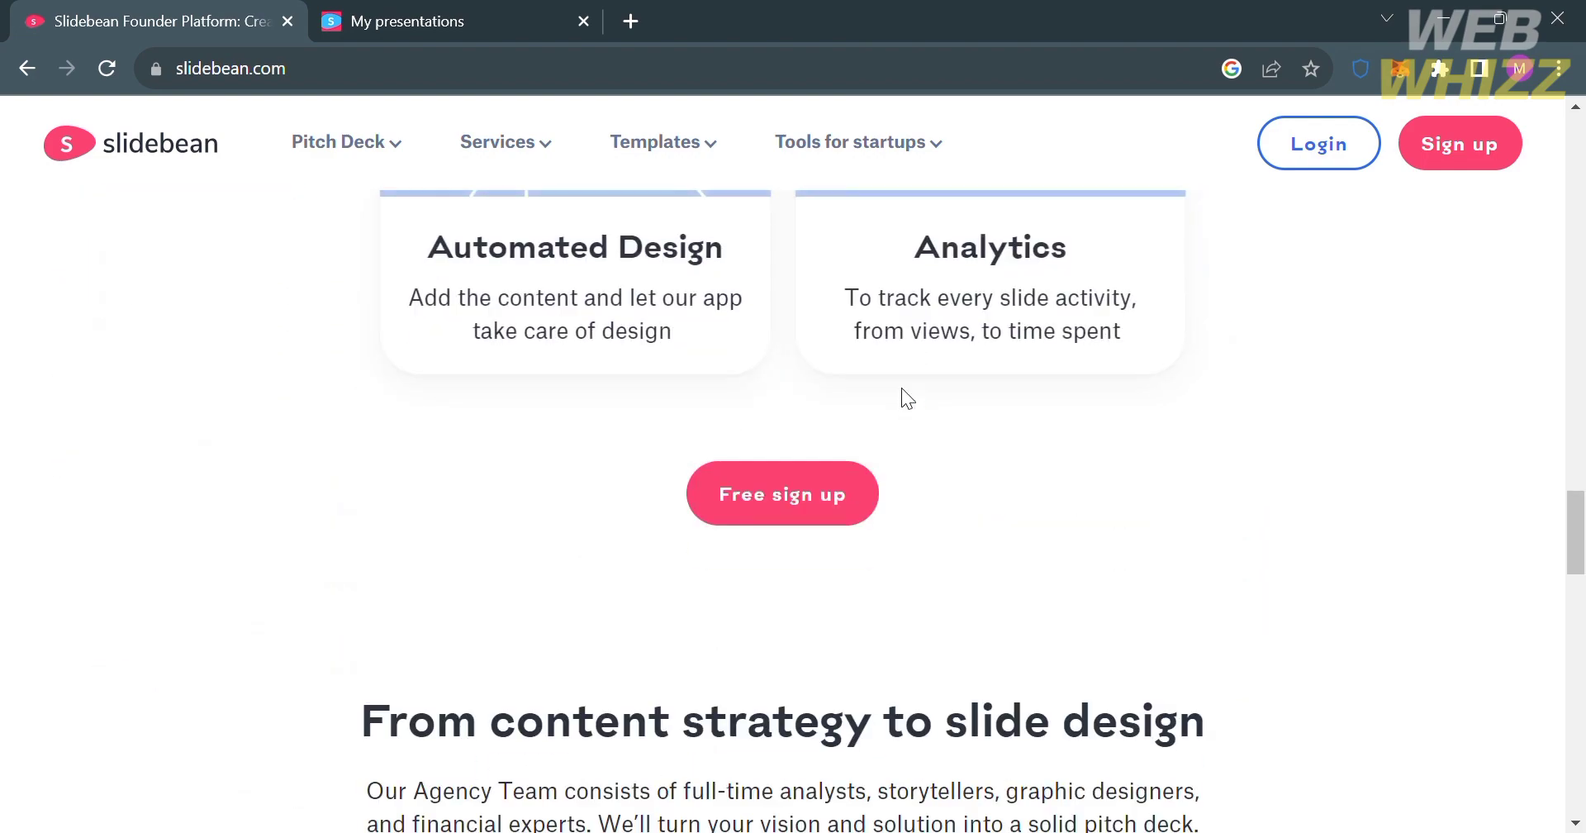
pyautogui.scroll(-3, 900, 388)
pyautogui.scroll(7, 900, 388)
pyautogui.scroll(2, 627, 570)
pyautogui.scroll(4, 625, 569)
pyautogui.scroll(-5, 622, 567)
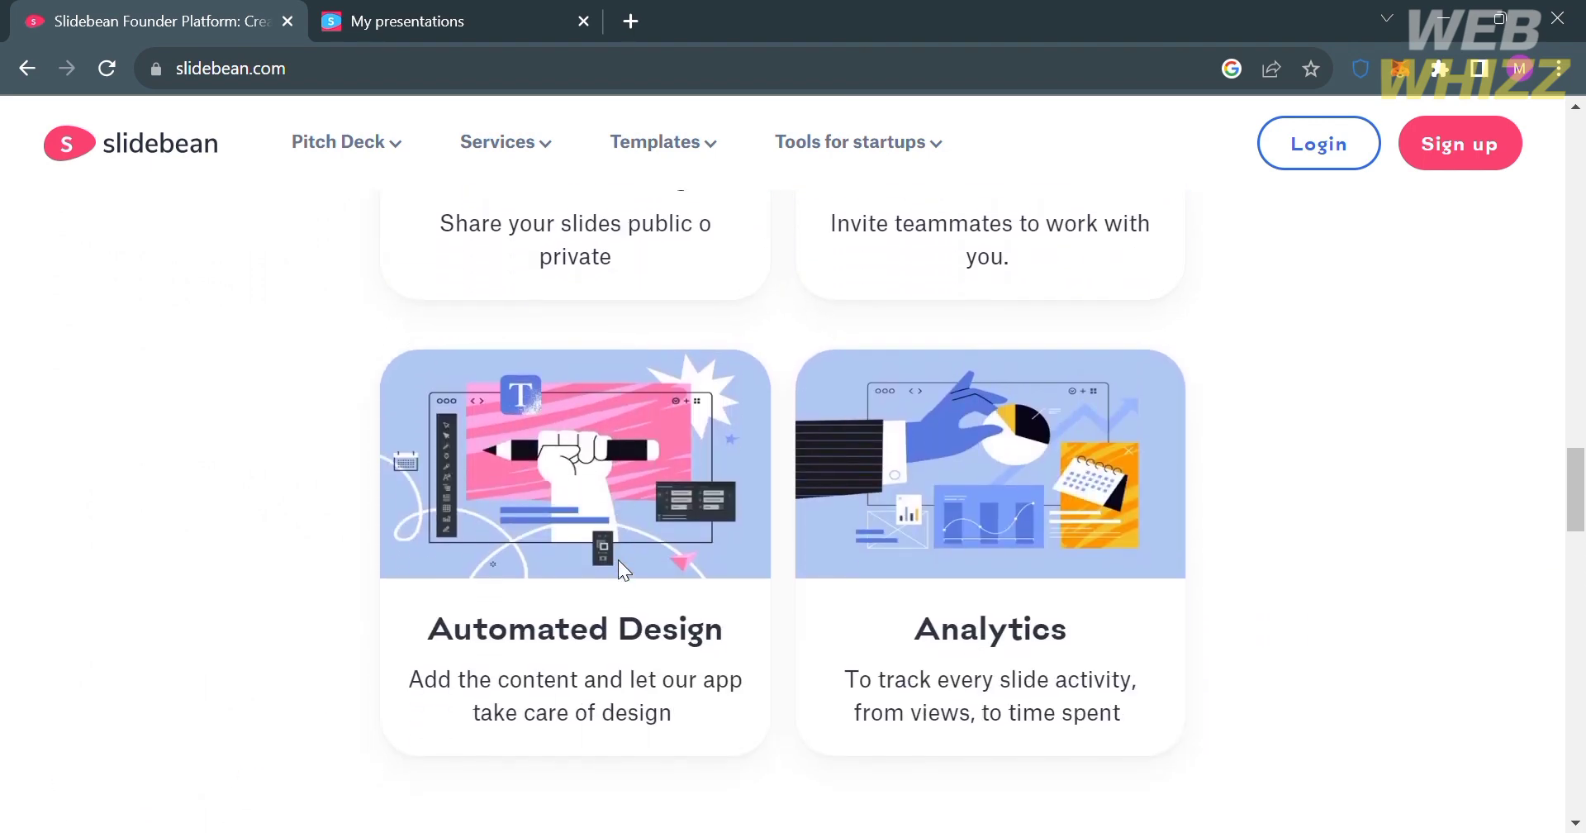
pyautogui.scroll(-8, 619, 564)
pyautogui.scroll(1, 619, 564)
pyautogui.scroll(-15, 619, 562)
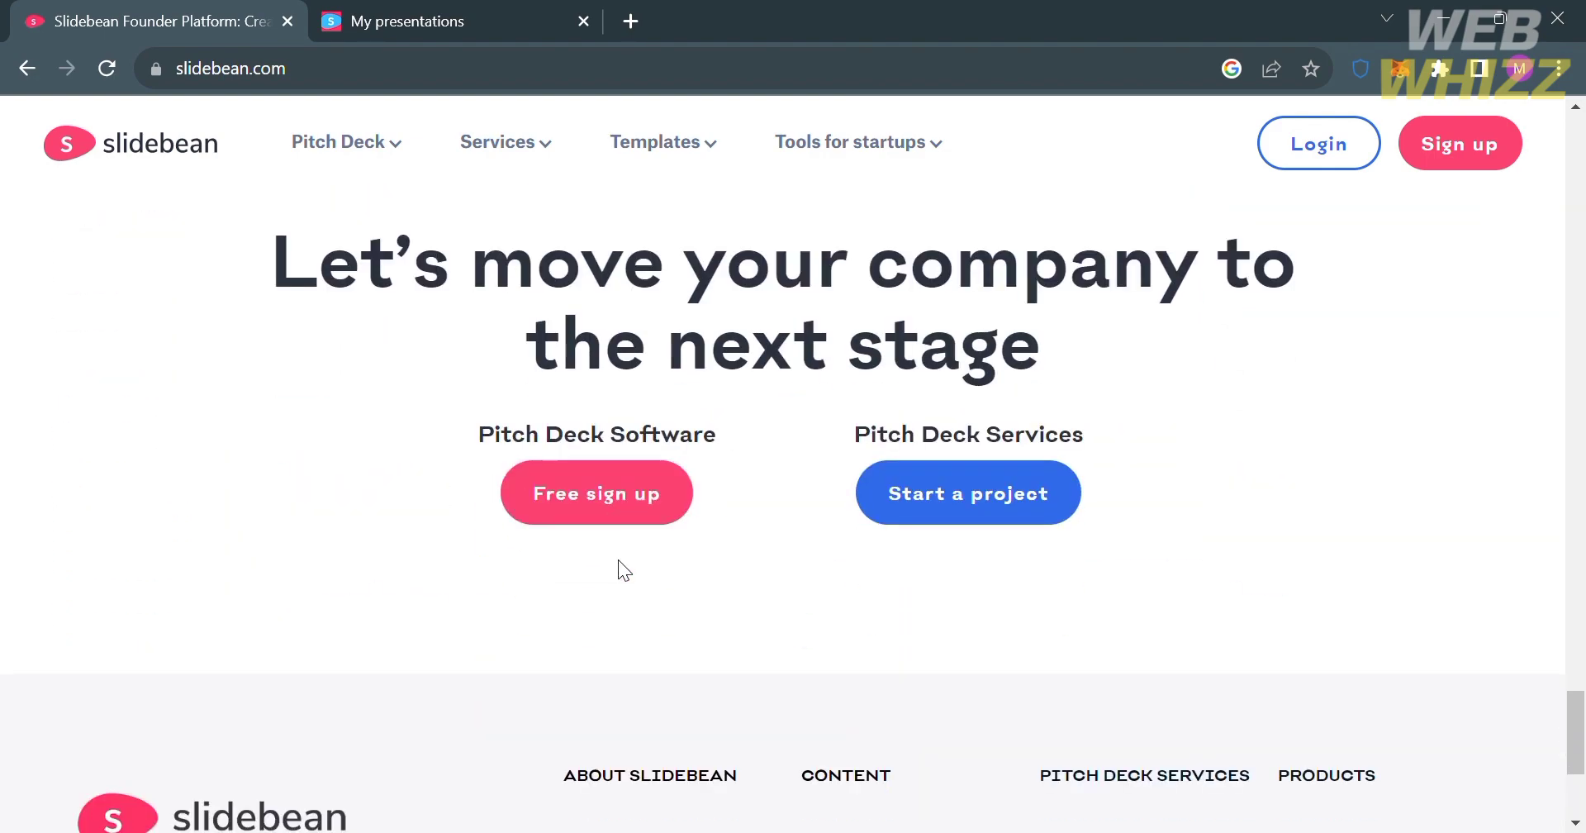
pyautogui.scroll(-4, 620, 561)
pyautogui.scroll(9, 620, 562)
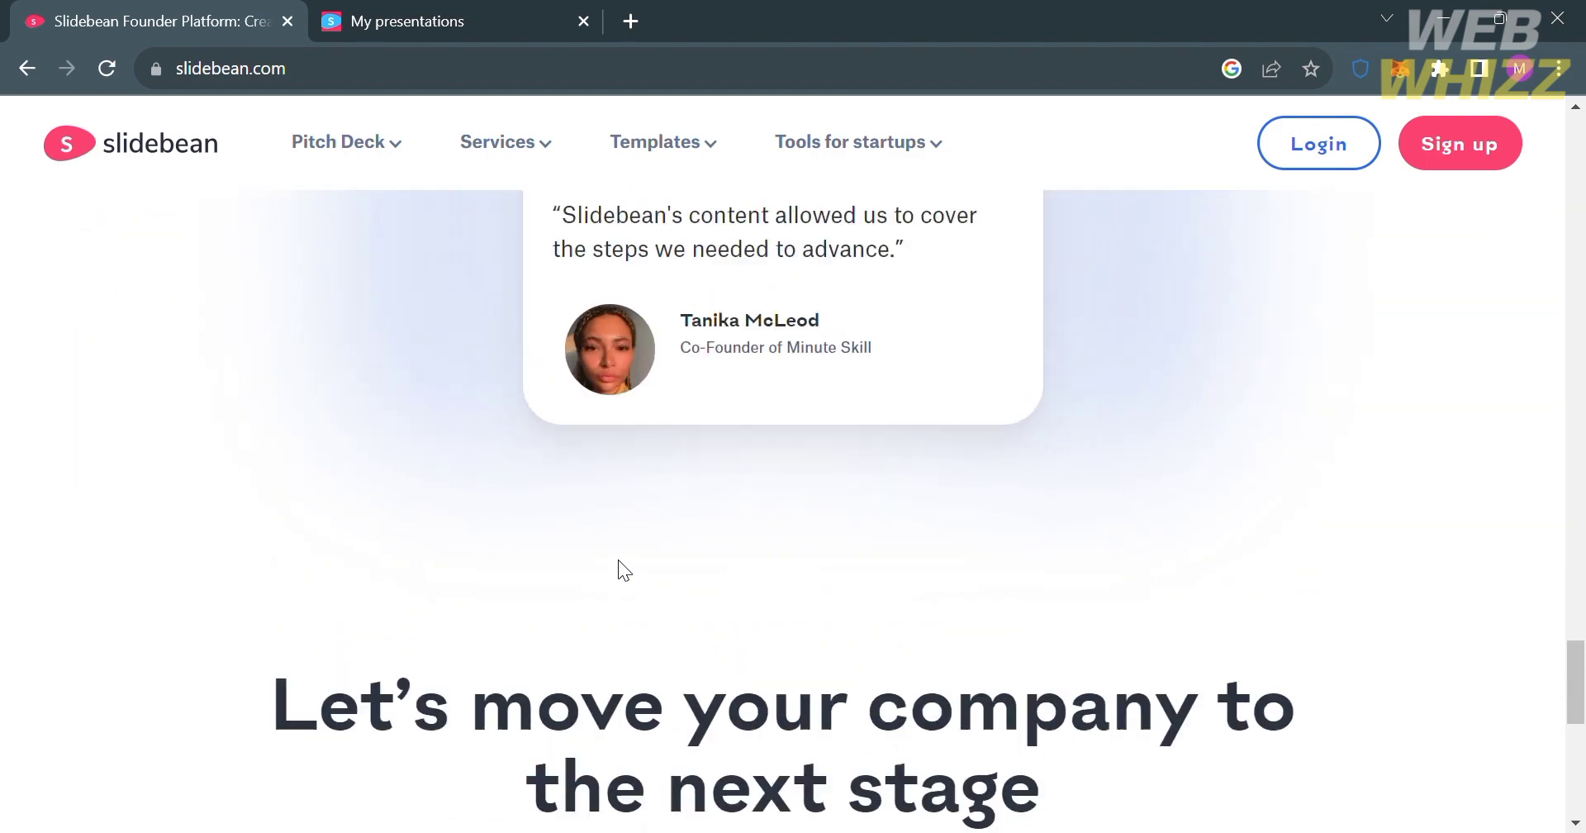
pyautogui.scroll(10, 618, 558)
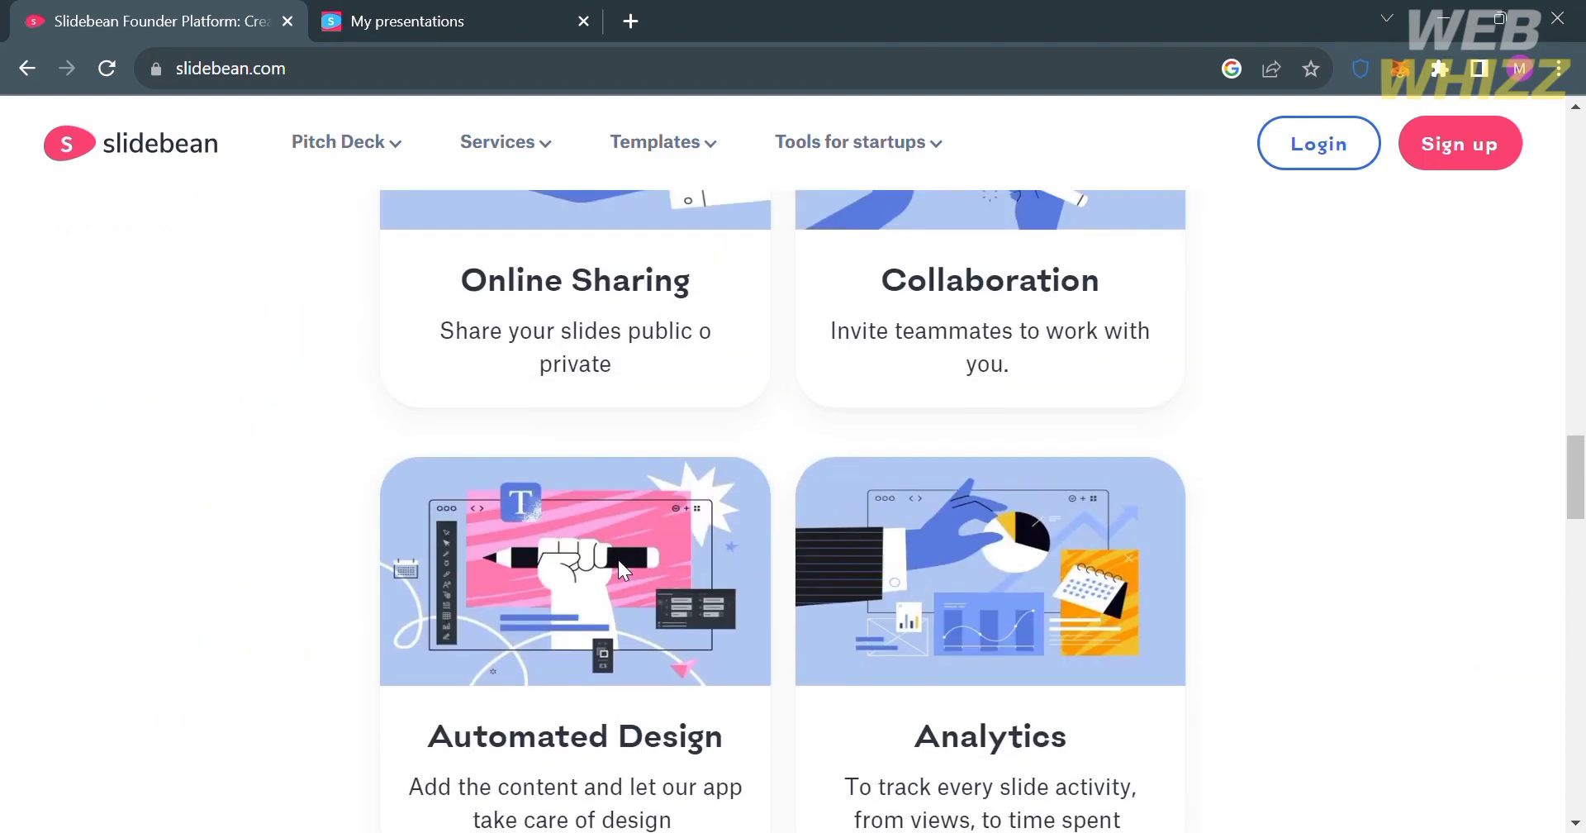
pyautogui.scroll(12, 618, 558)
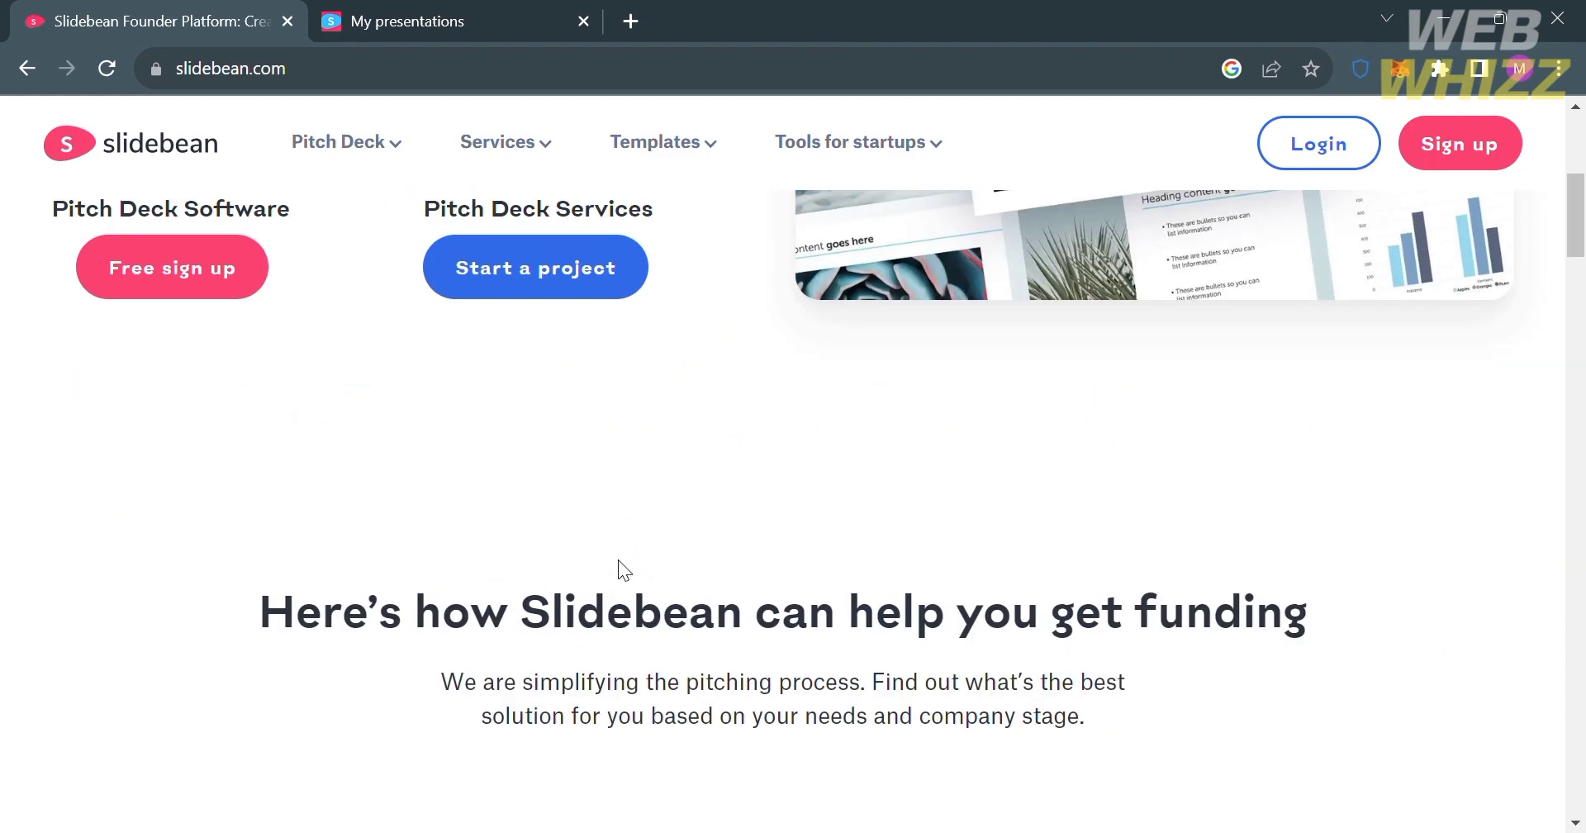
pyautogui.scroll(5, 617, 558)
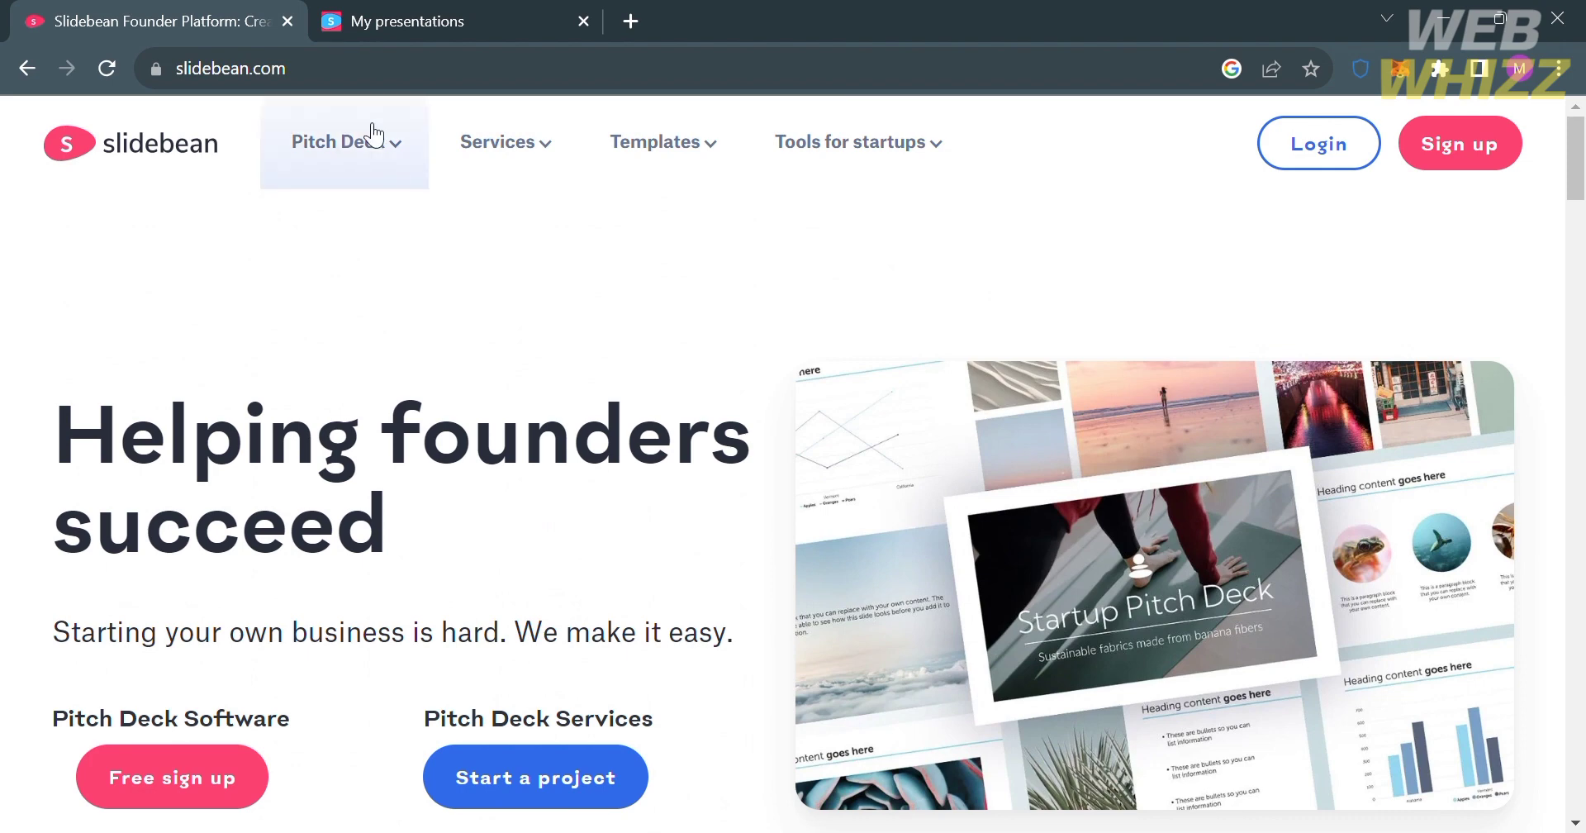
# Step: Reveal the Pitch Deck, Services and Templates dropdowns in the top navigation bar
pyautogui.moveTo(397, 147)
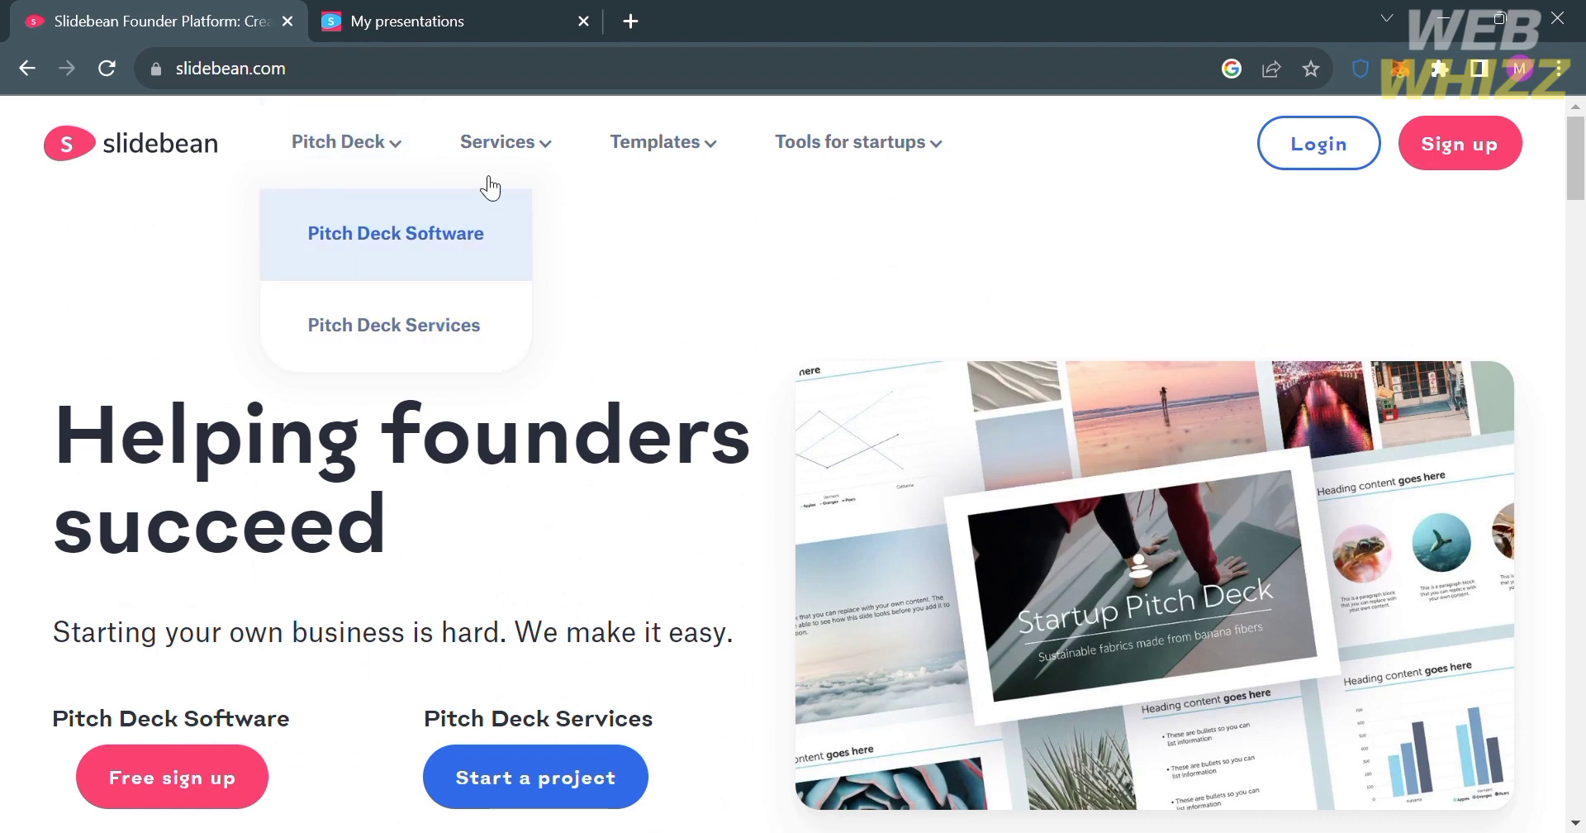
pyautogui.moveTo(507, 141)
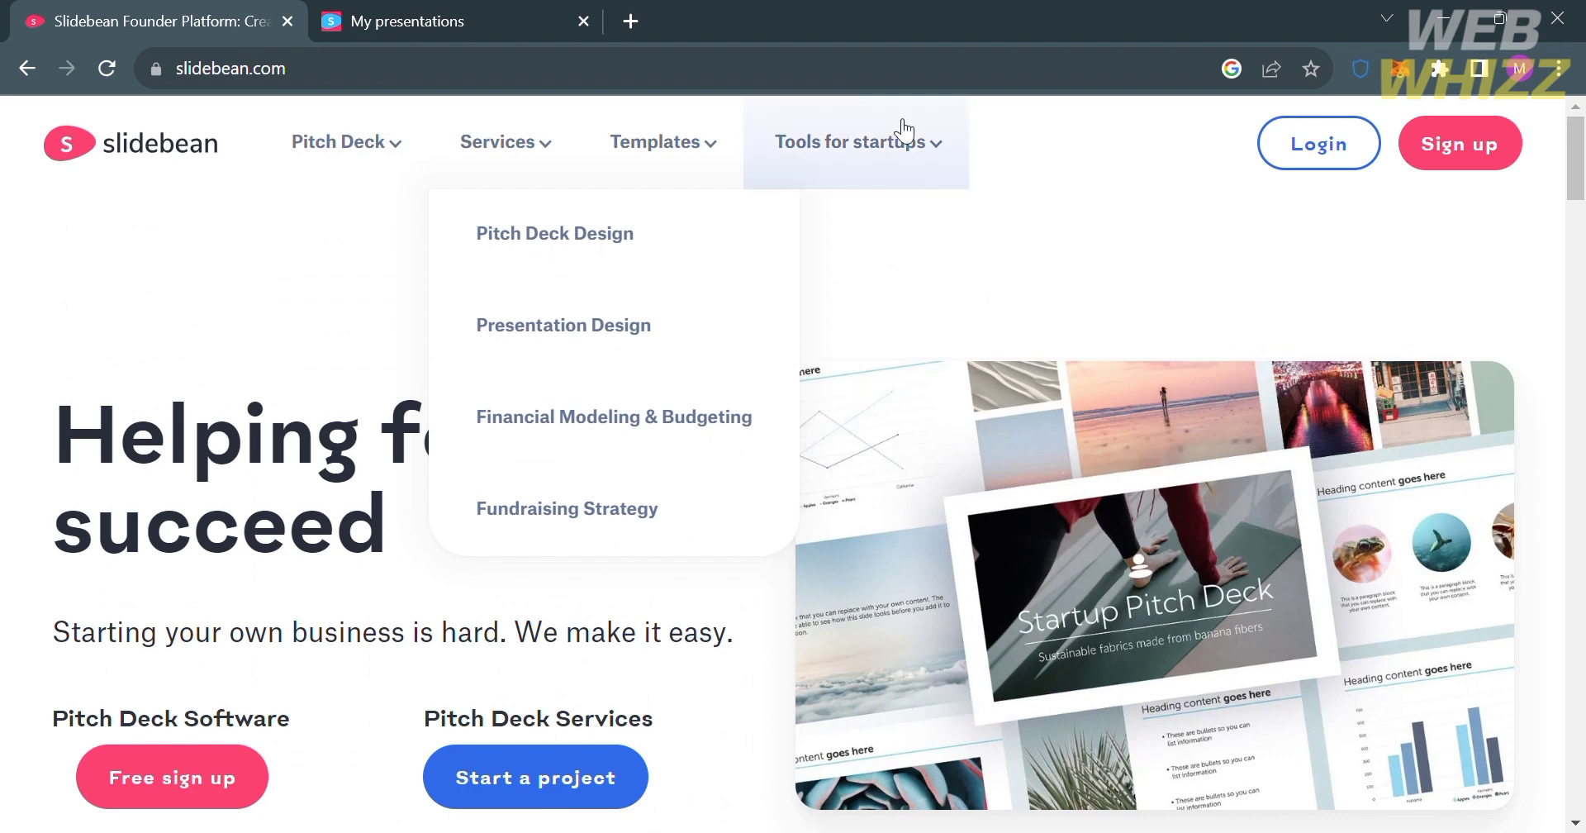
pyautogui.moveTo(718, 146)
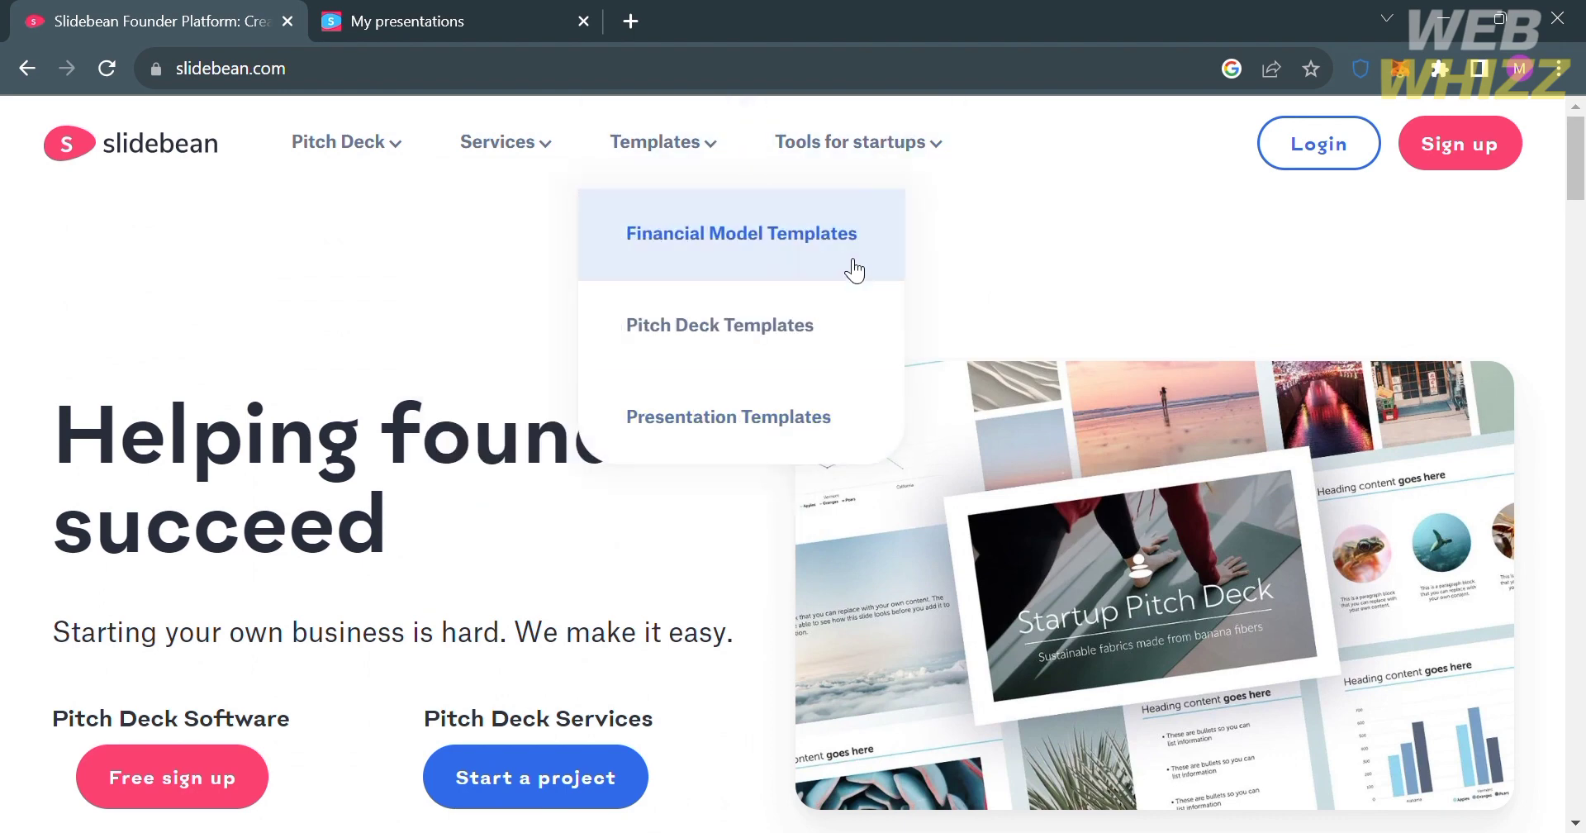
# Step: Open the Pricing page and scroll through the All-Access $199/yr and Accelerate $499/yr features
pyautogui.click(598, 549)
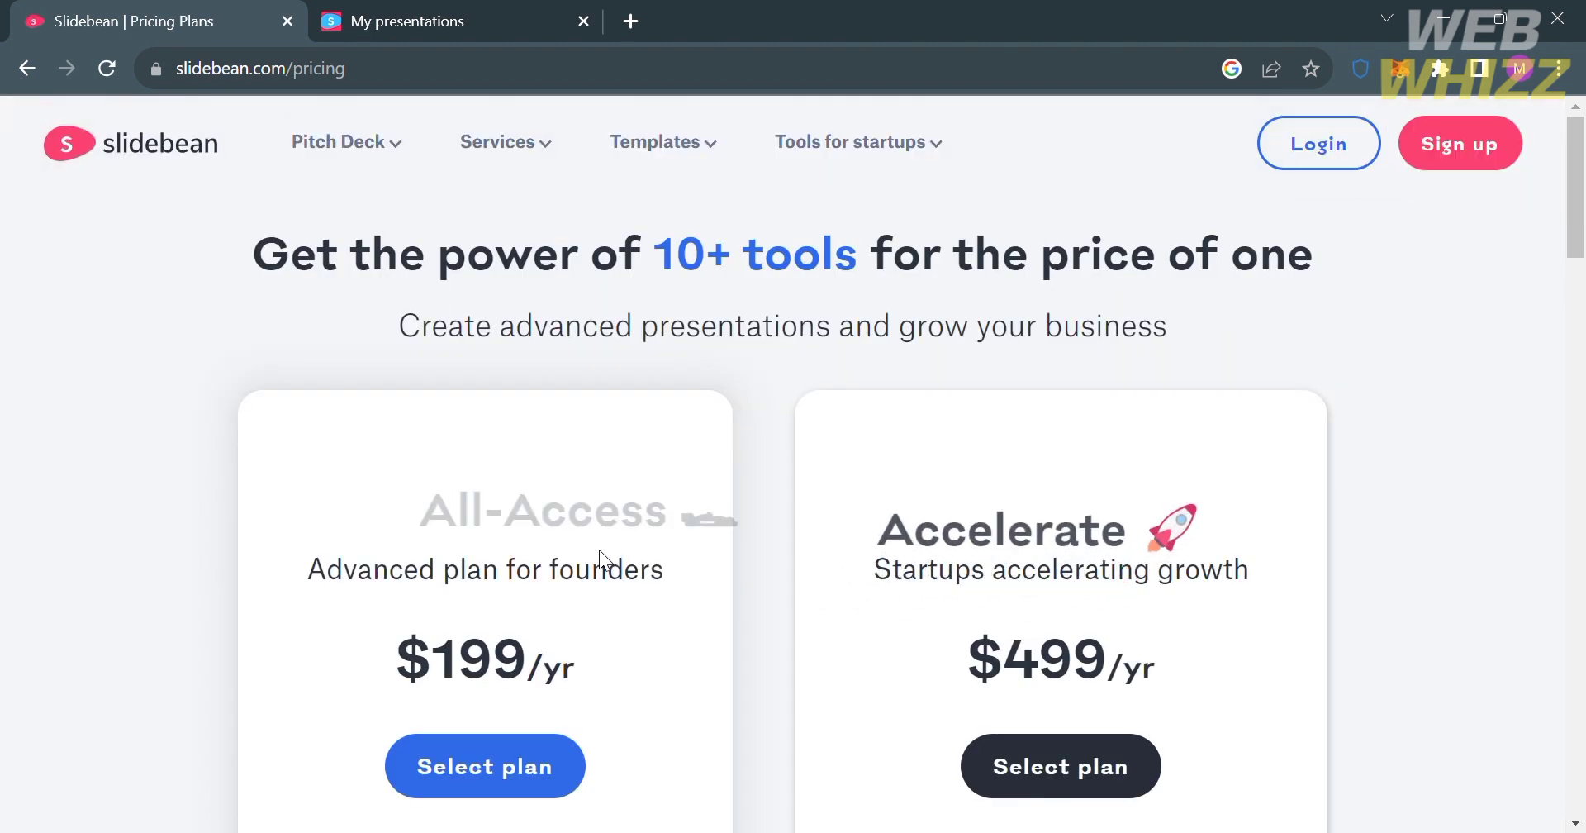
pyautogui.scroll(-3, 598, 548)
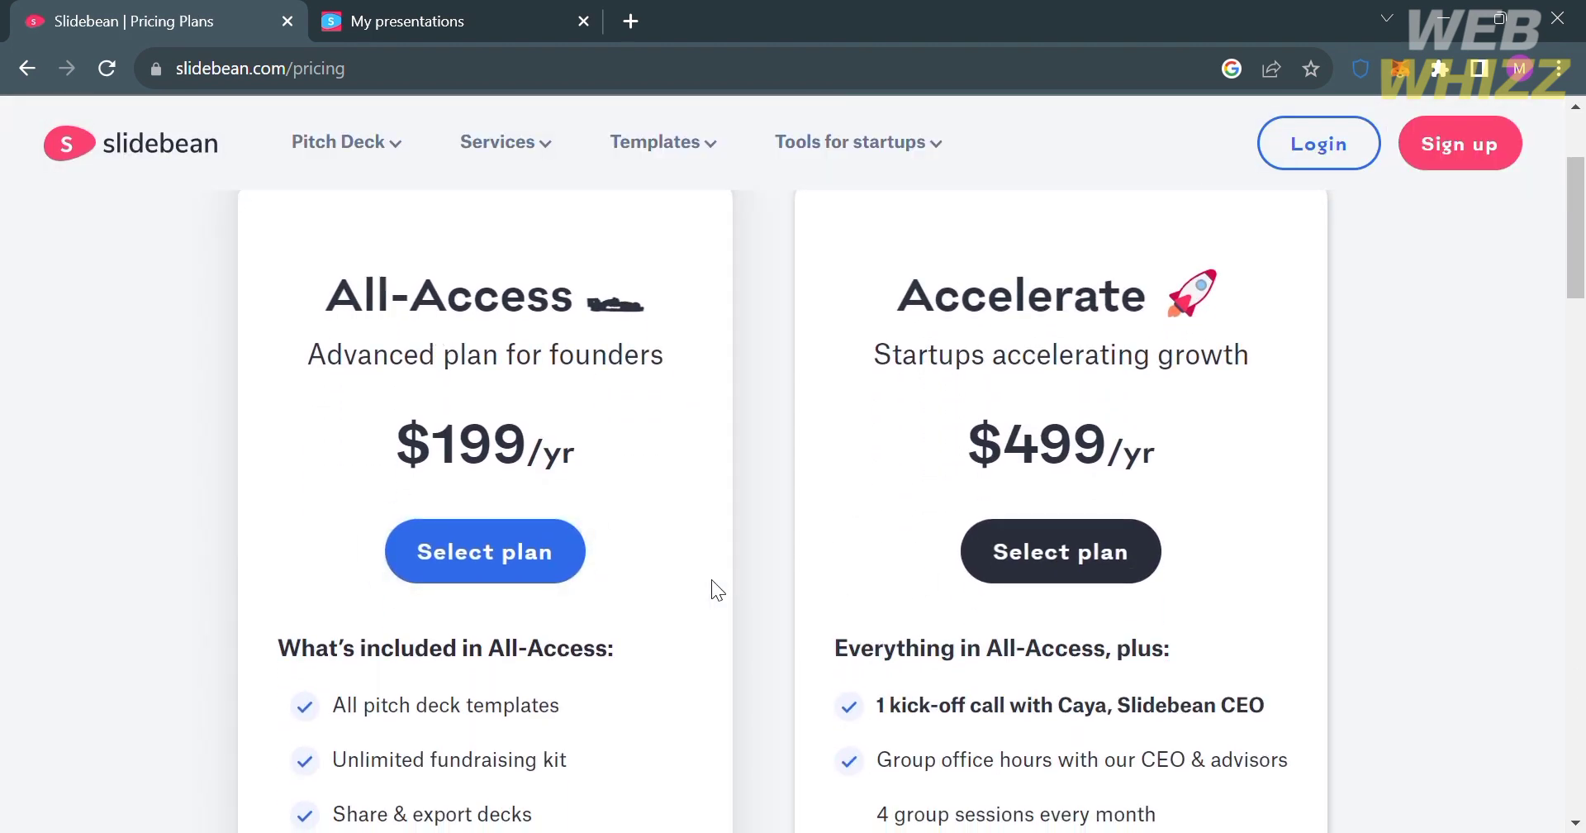
pyautogui.scroll(-2, 711, 578)
pyautogui.scroll(-9, 711, 580)
pyautogui.scroll(10, 711, 578)
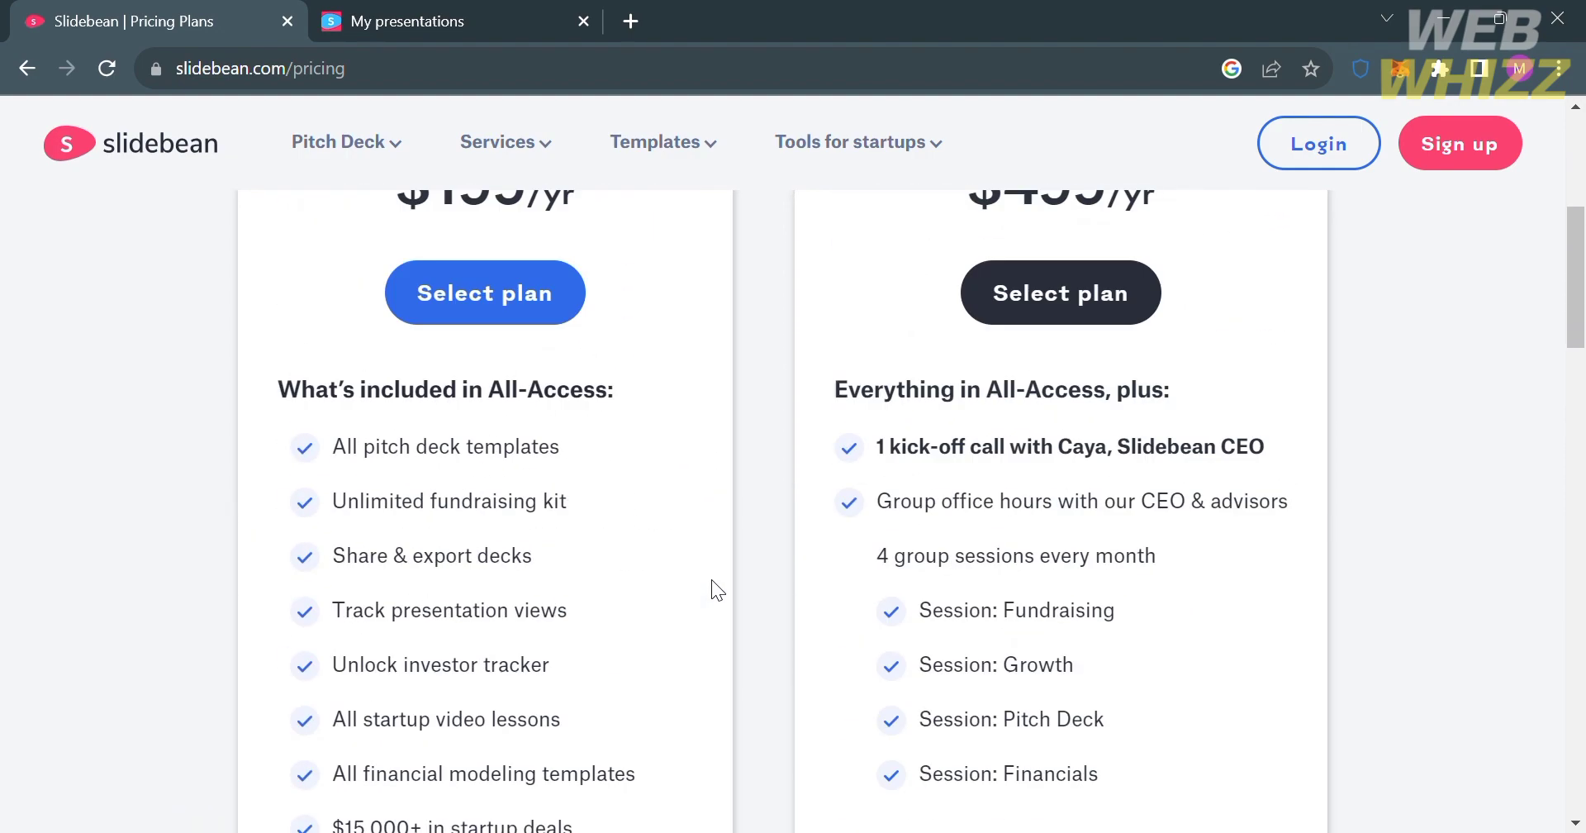
pyautogui.scroll(-6, 711, 578)
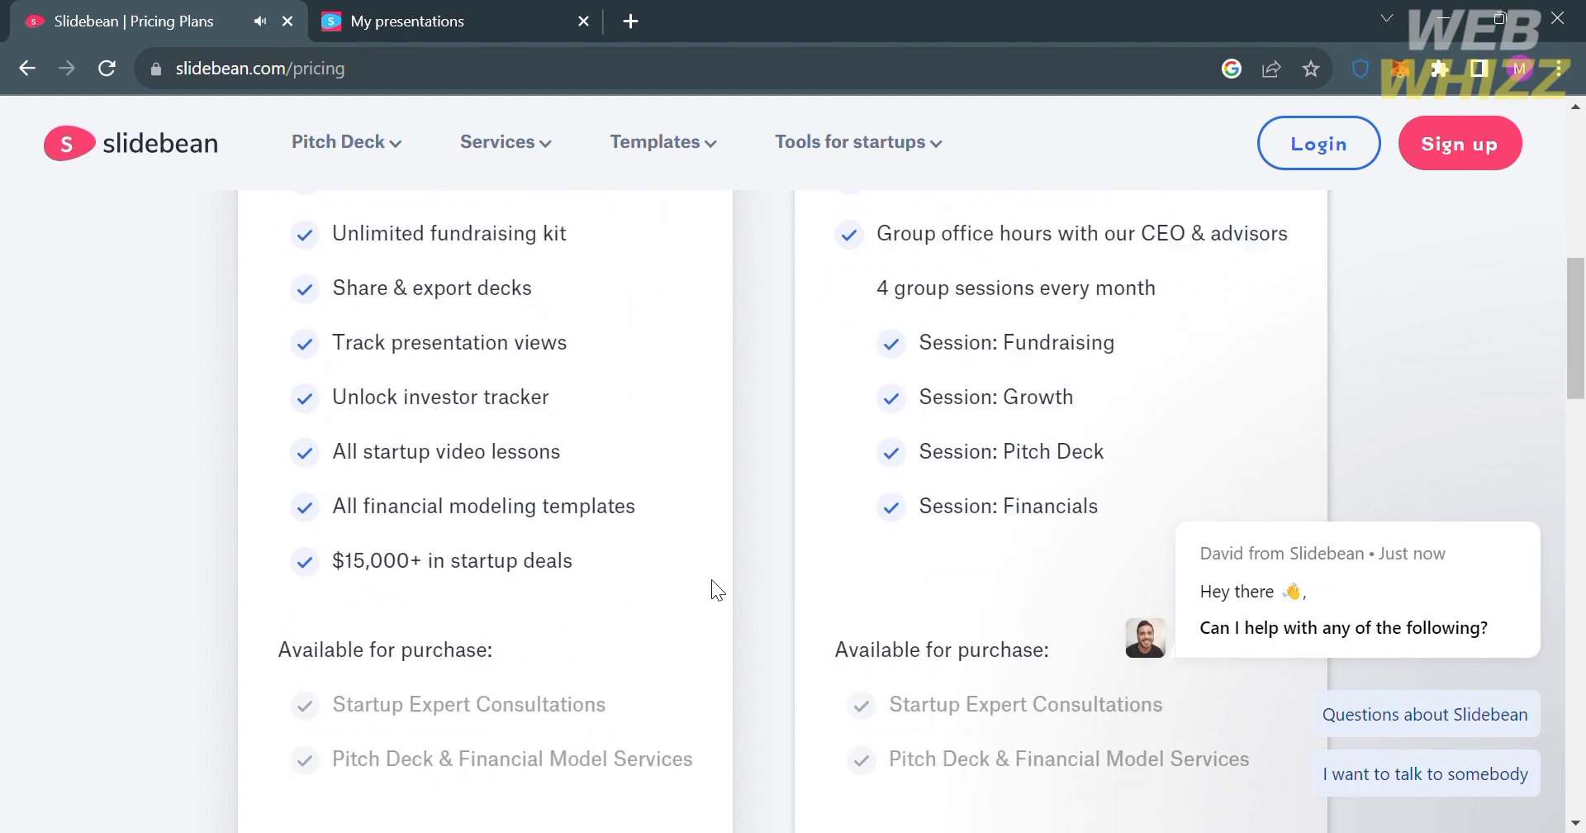
pyautogui.scroll(-2, 711, 578)
# Step: Dismiss the chat popup on the pricing page and scroll back up
pyautogui.moveTo(1265, 648)
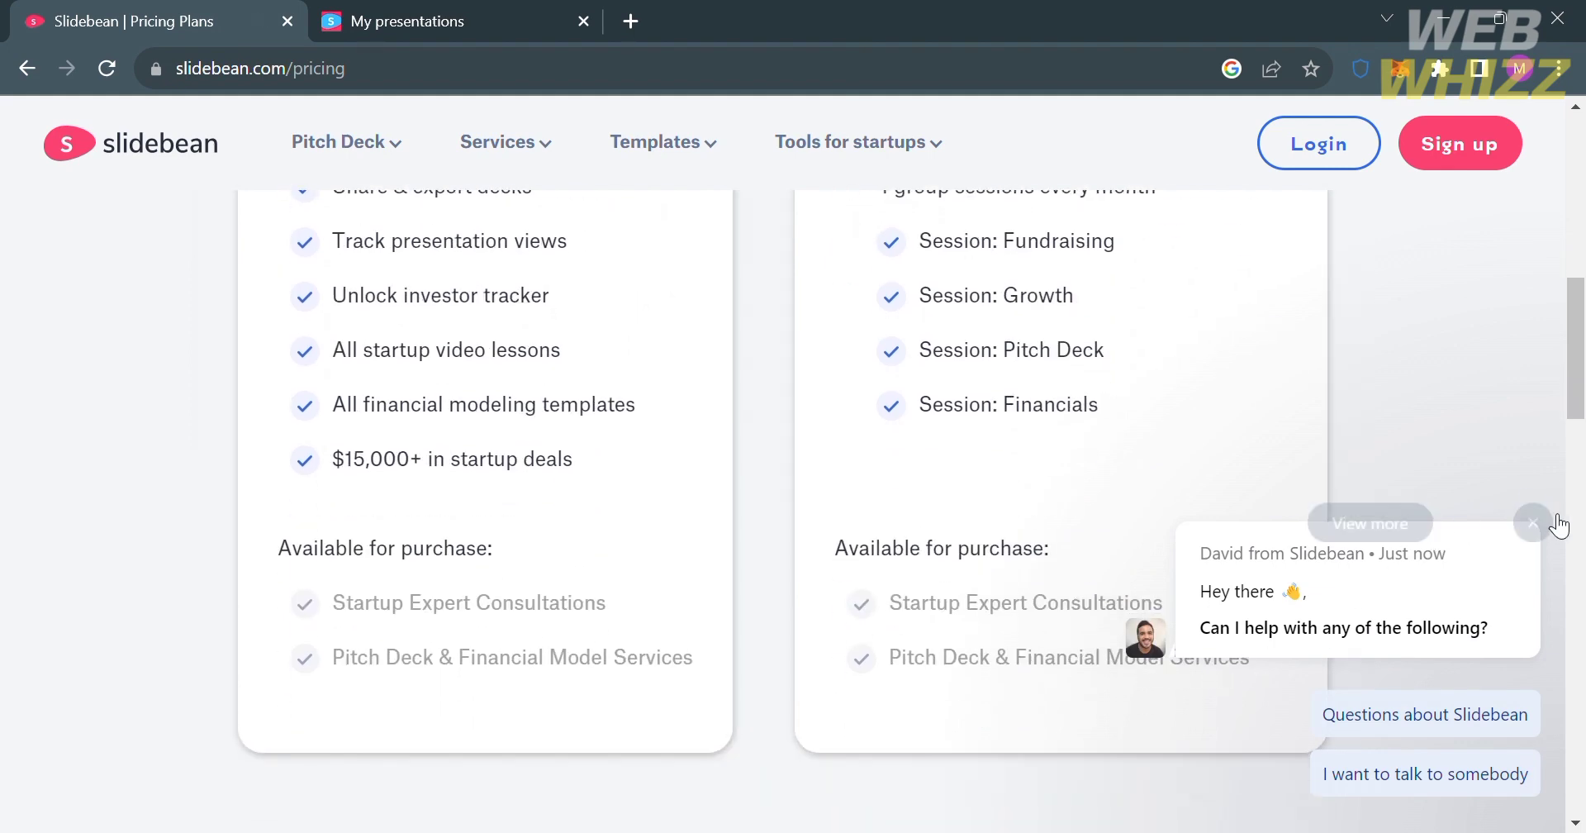
pyautogui.click(1535, 521)
pyautogui.scroll(10, 1074, 389)
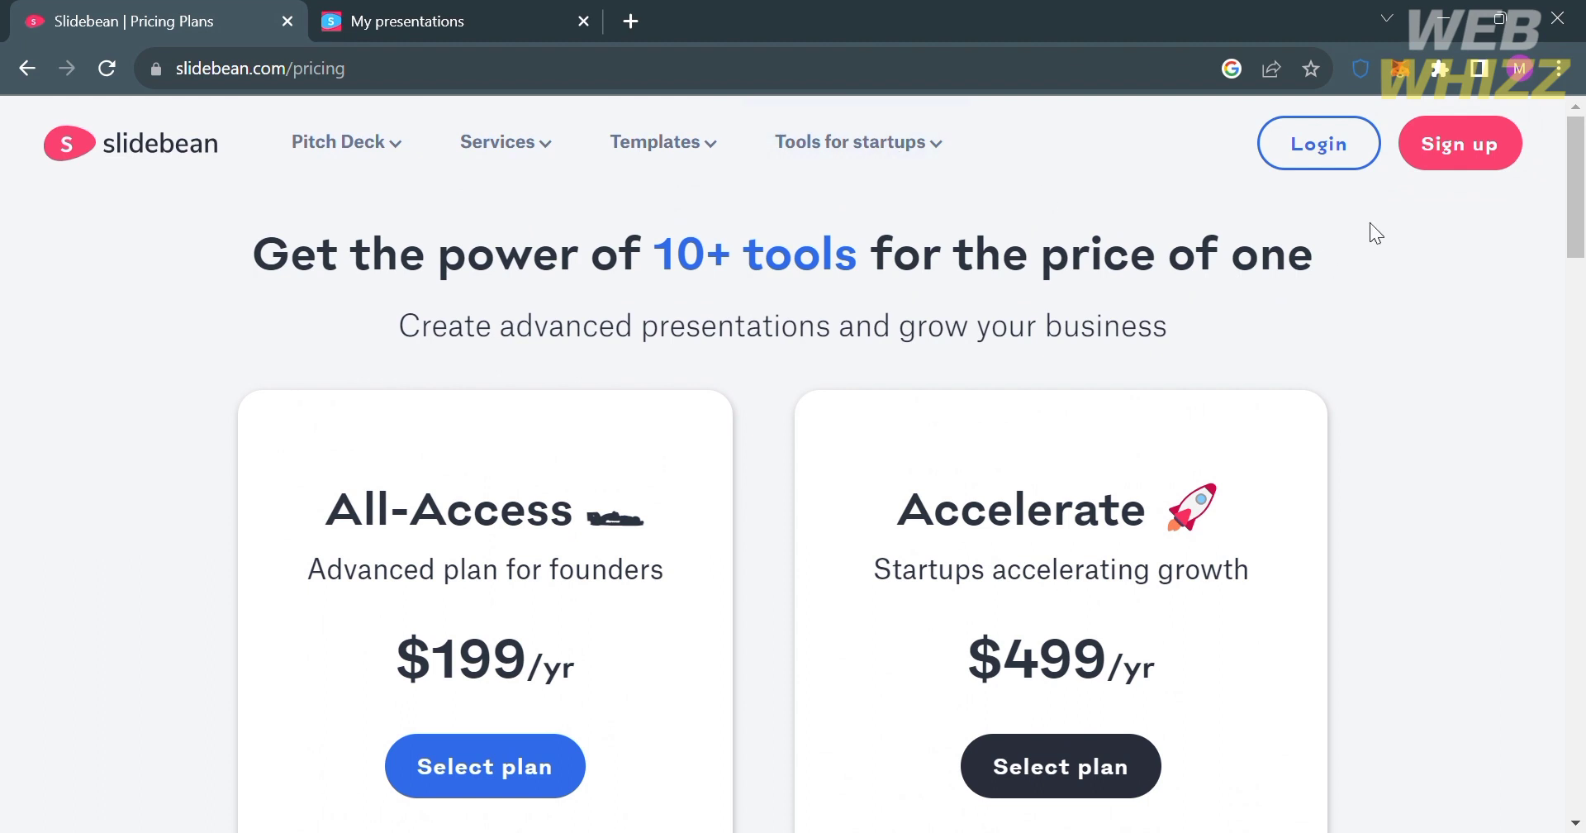
# Step: Start Sign up, go back, then switch to the 'My presentations' browser tab
pyautogui.click(1467, 176)
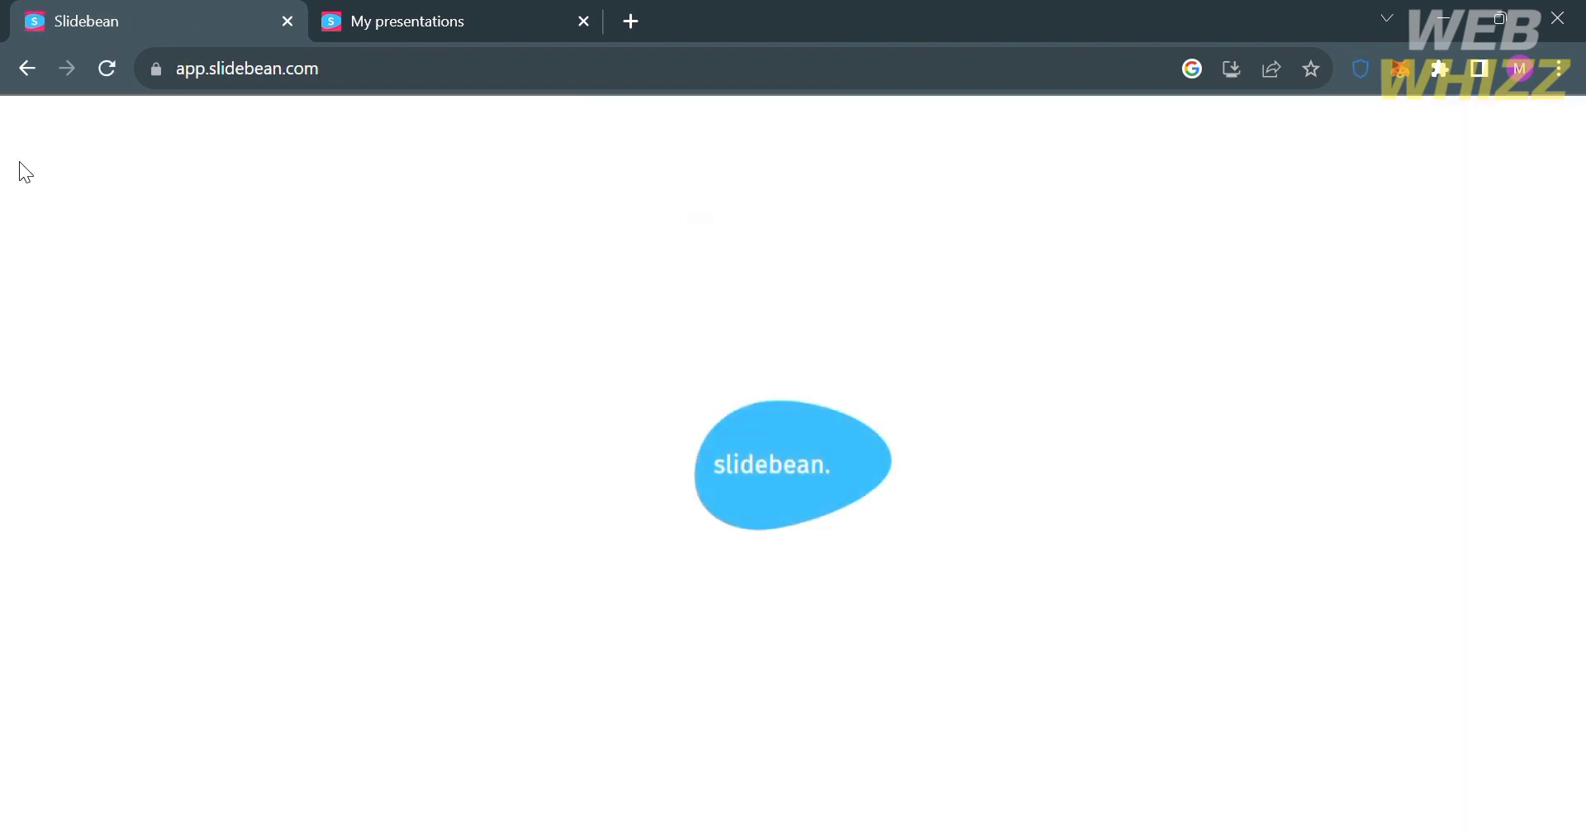
pyautogui.click(26, 55)
pyautogui.click(485, 16)
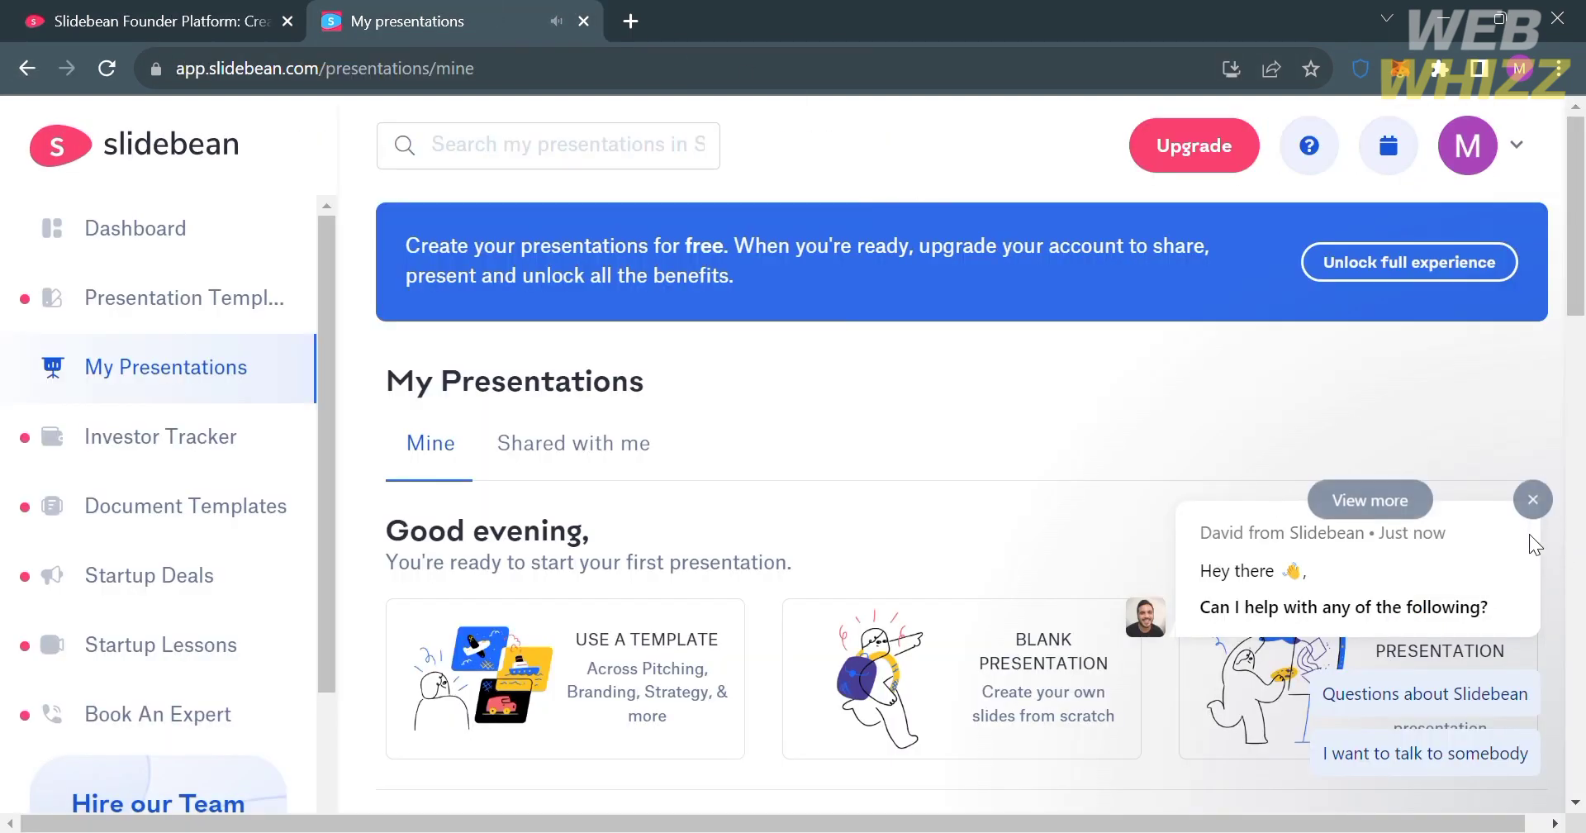
# Step: Close the chat popup and go to the Dashboard with its Startup Checklist
pyautogui.click(1533, 498)
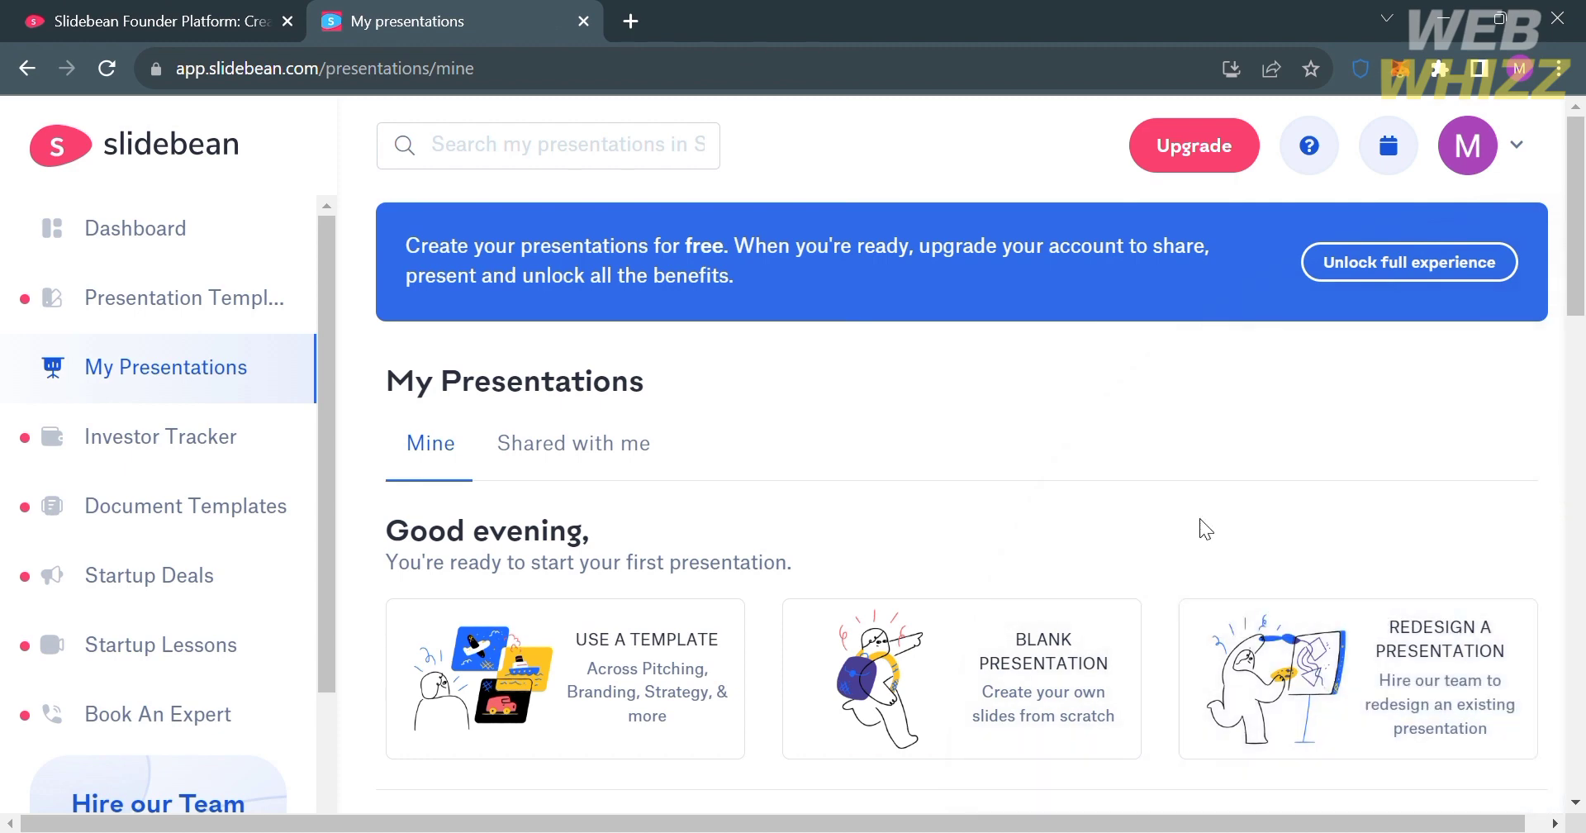
pyautogui.click(224, 230)
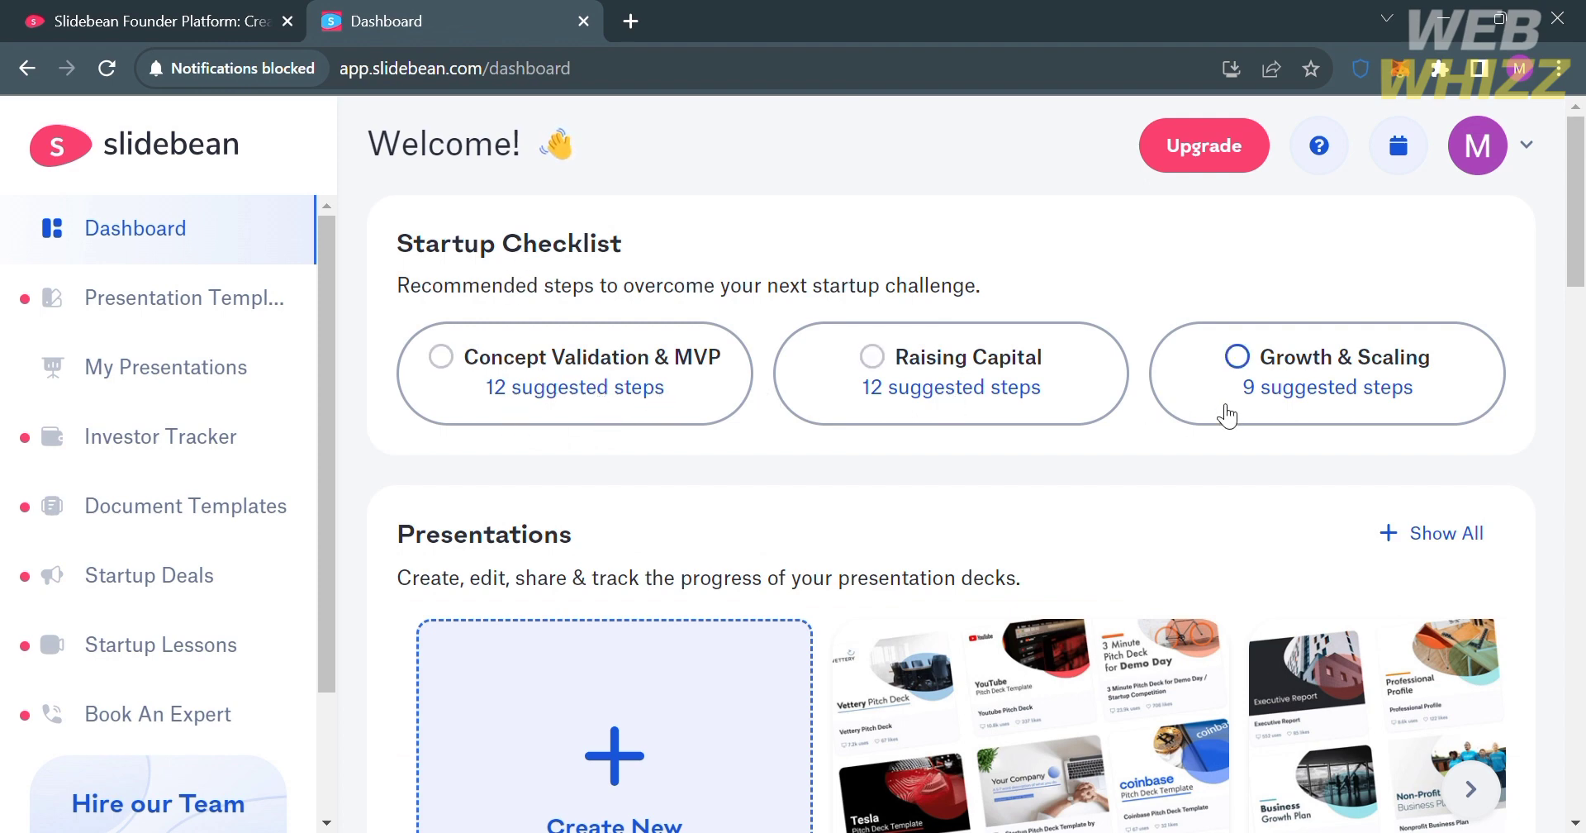
# Step: Scroll the dashboard past Investor Tracker, Startup Calendar, Fundraising Kit, Book an expert and Startup Deals
pyautogui.scroll(-1, 1091, 560)
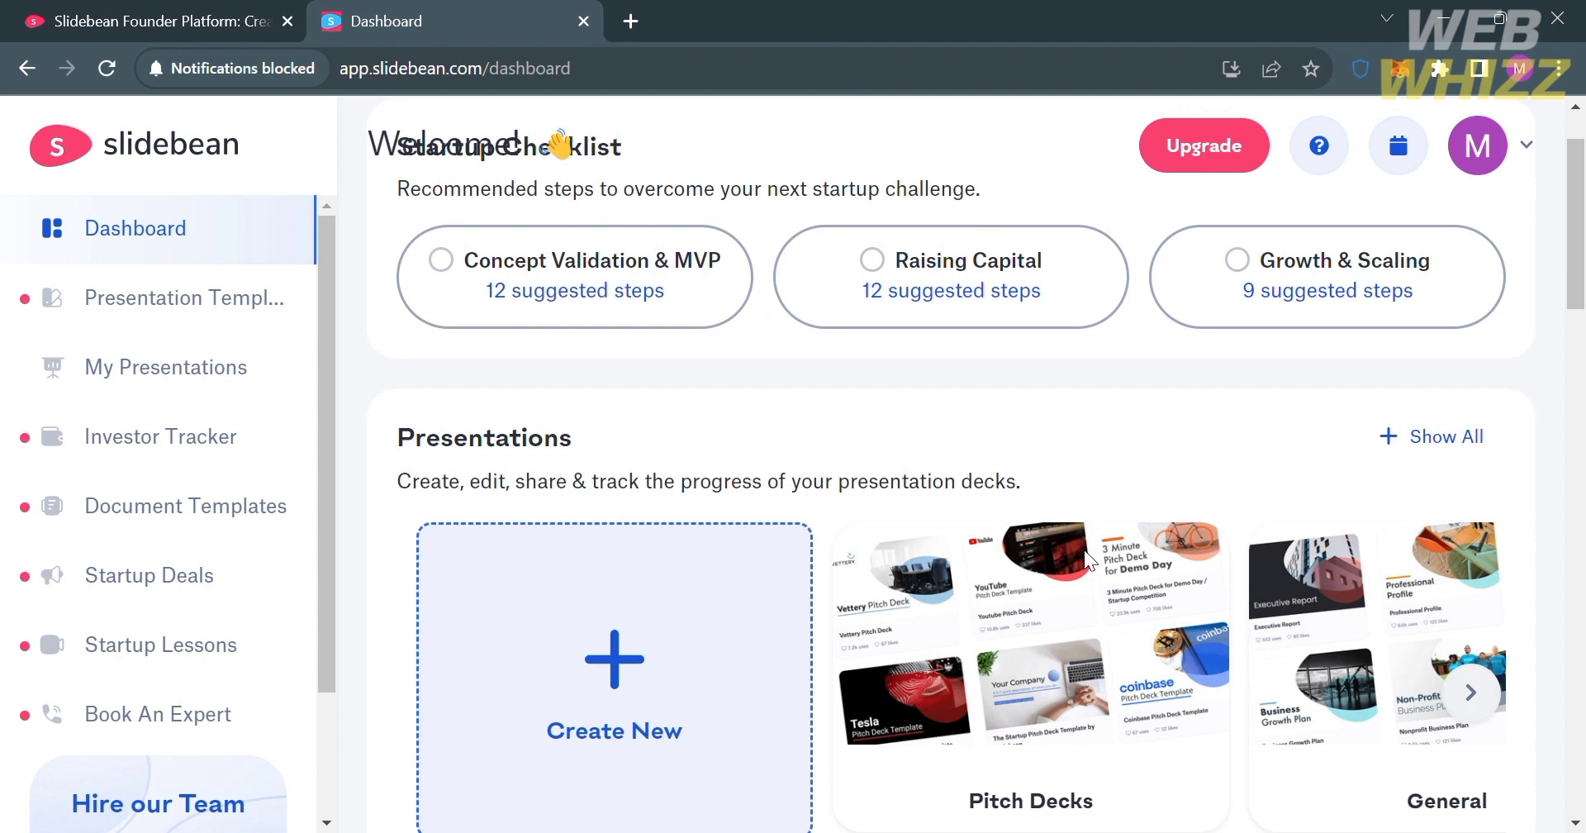
pyautogui.scroll(-3, 1090, 560)
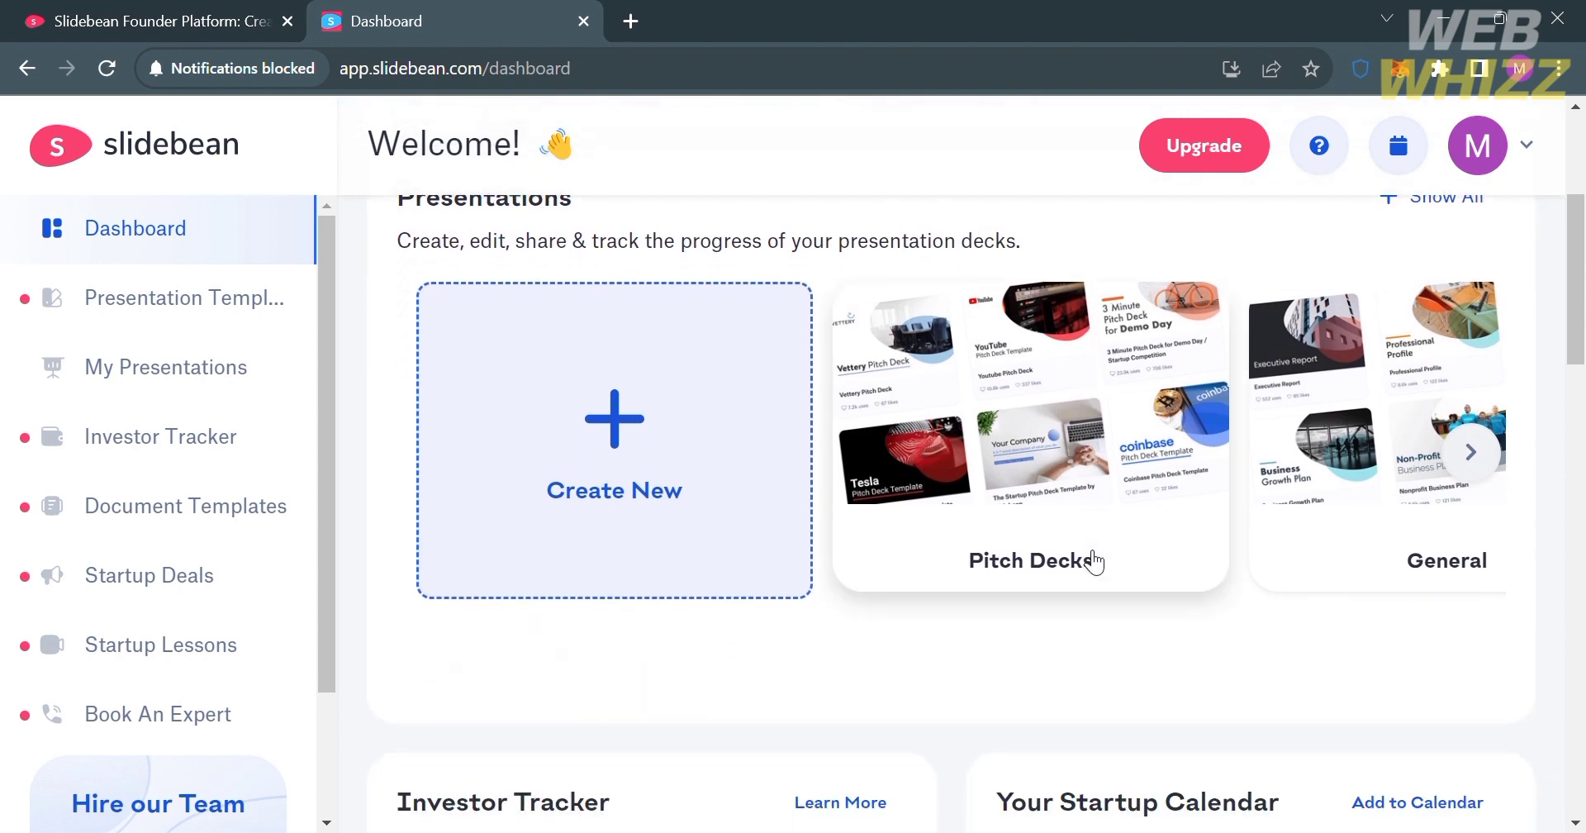
pyautogui.scroll(1, 1088, 558)
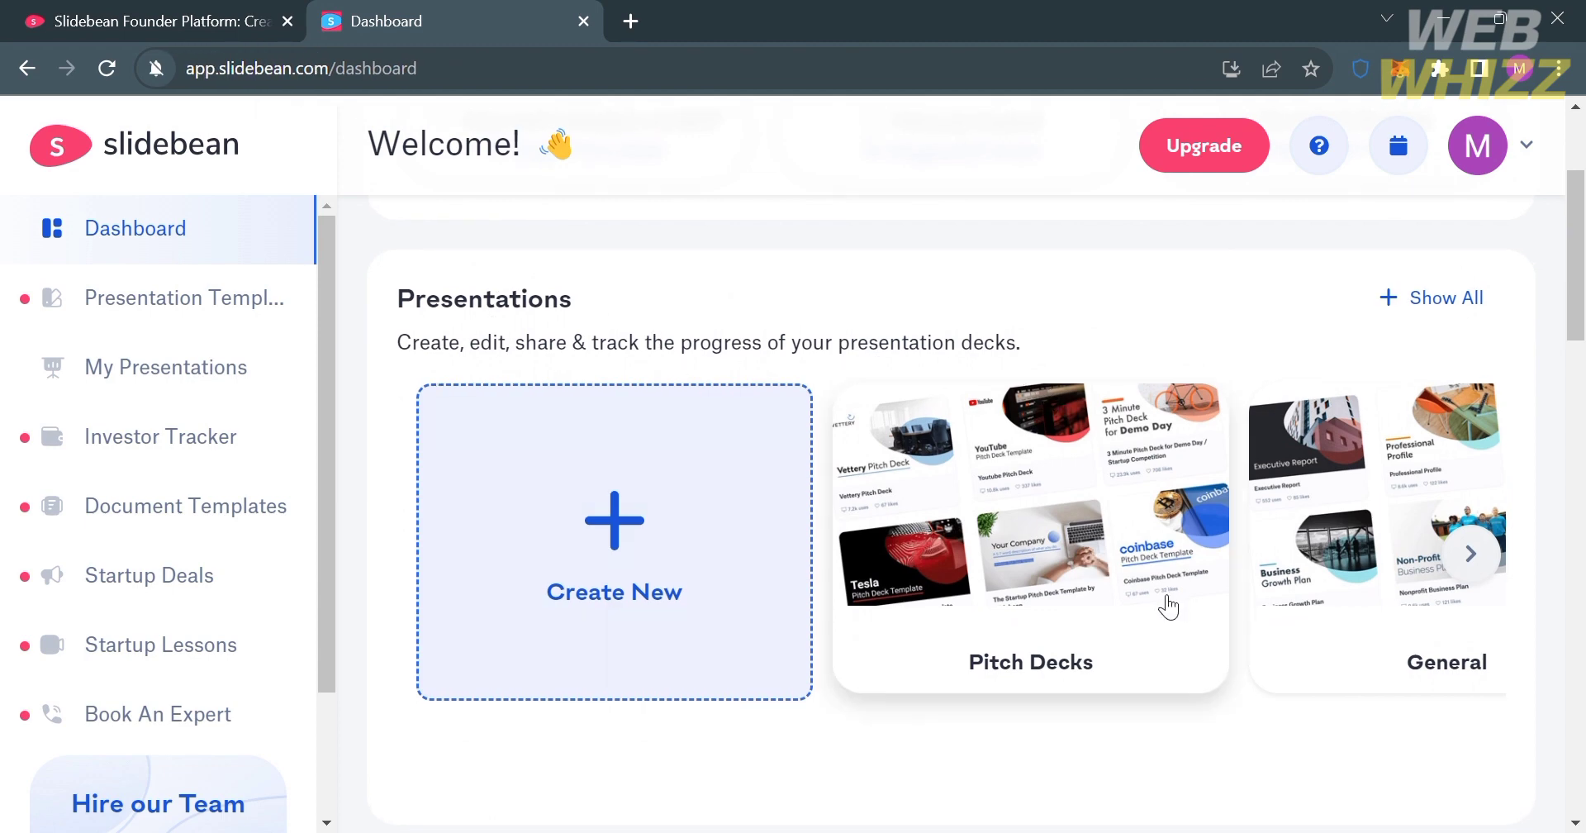
pyautogui.hscroll(5, 1121, 623)
pyautogui.hscroll(3, 1122, 623)
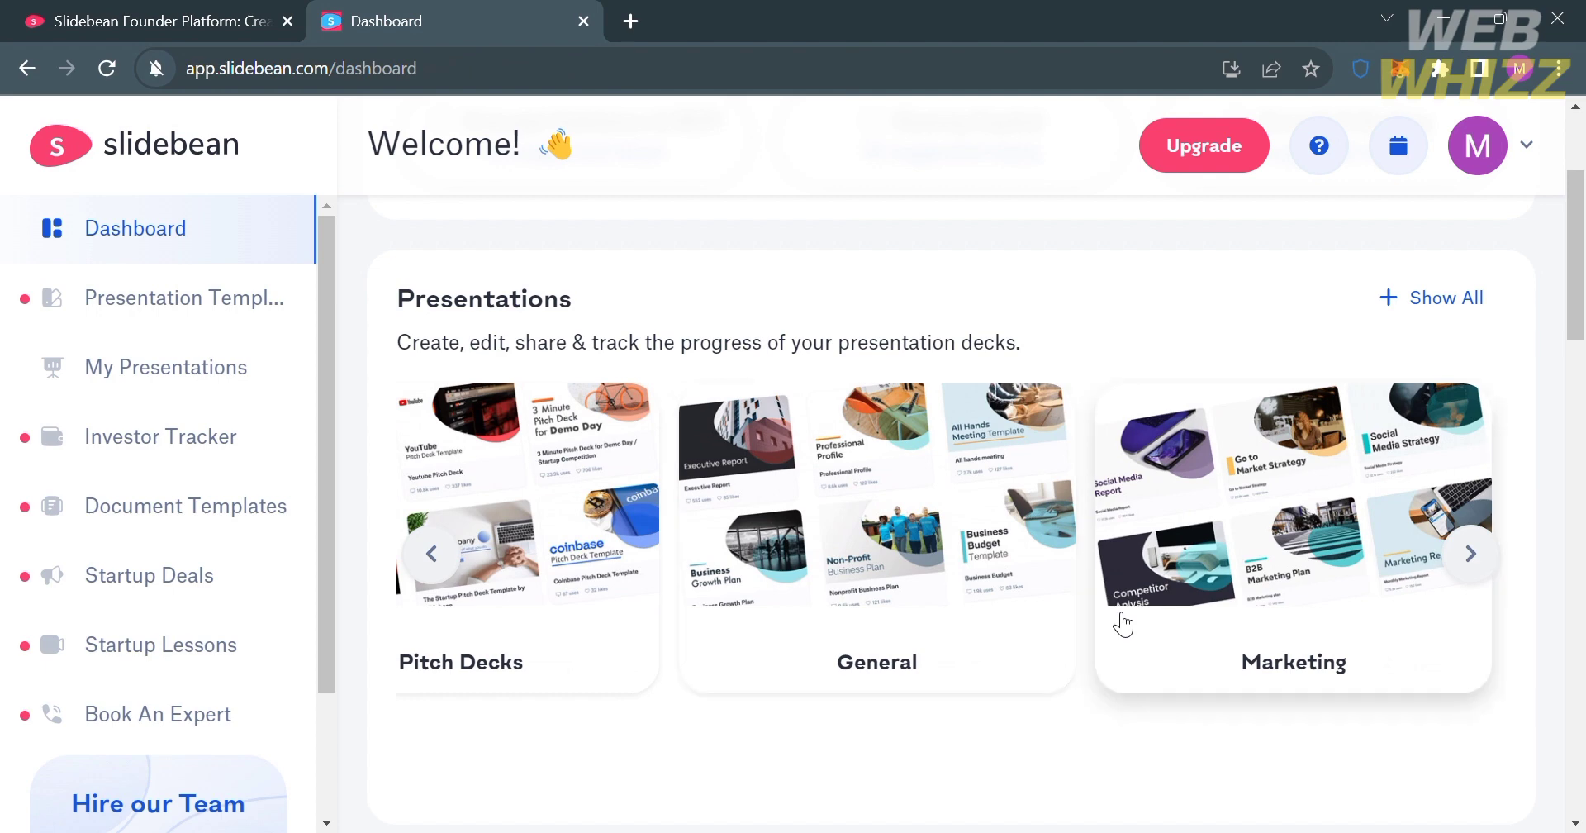
pyautogui.hscroll(5, 1121, 623)
pyautogui.scroll(-5, 1121, 623)
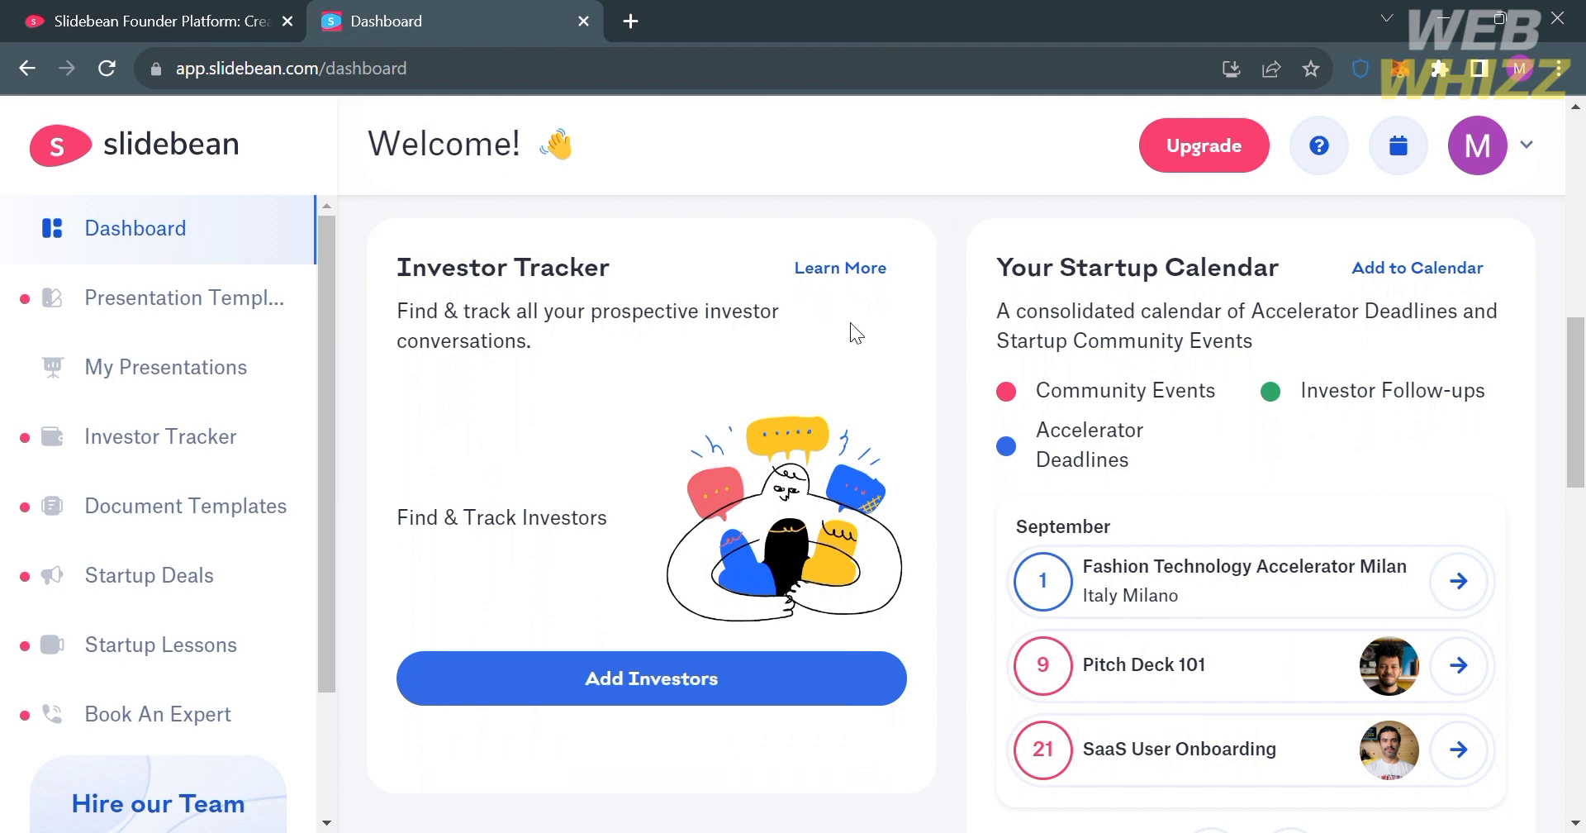
pyautogui.scroll(-5, 1405, 413)
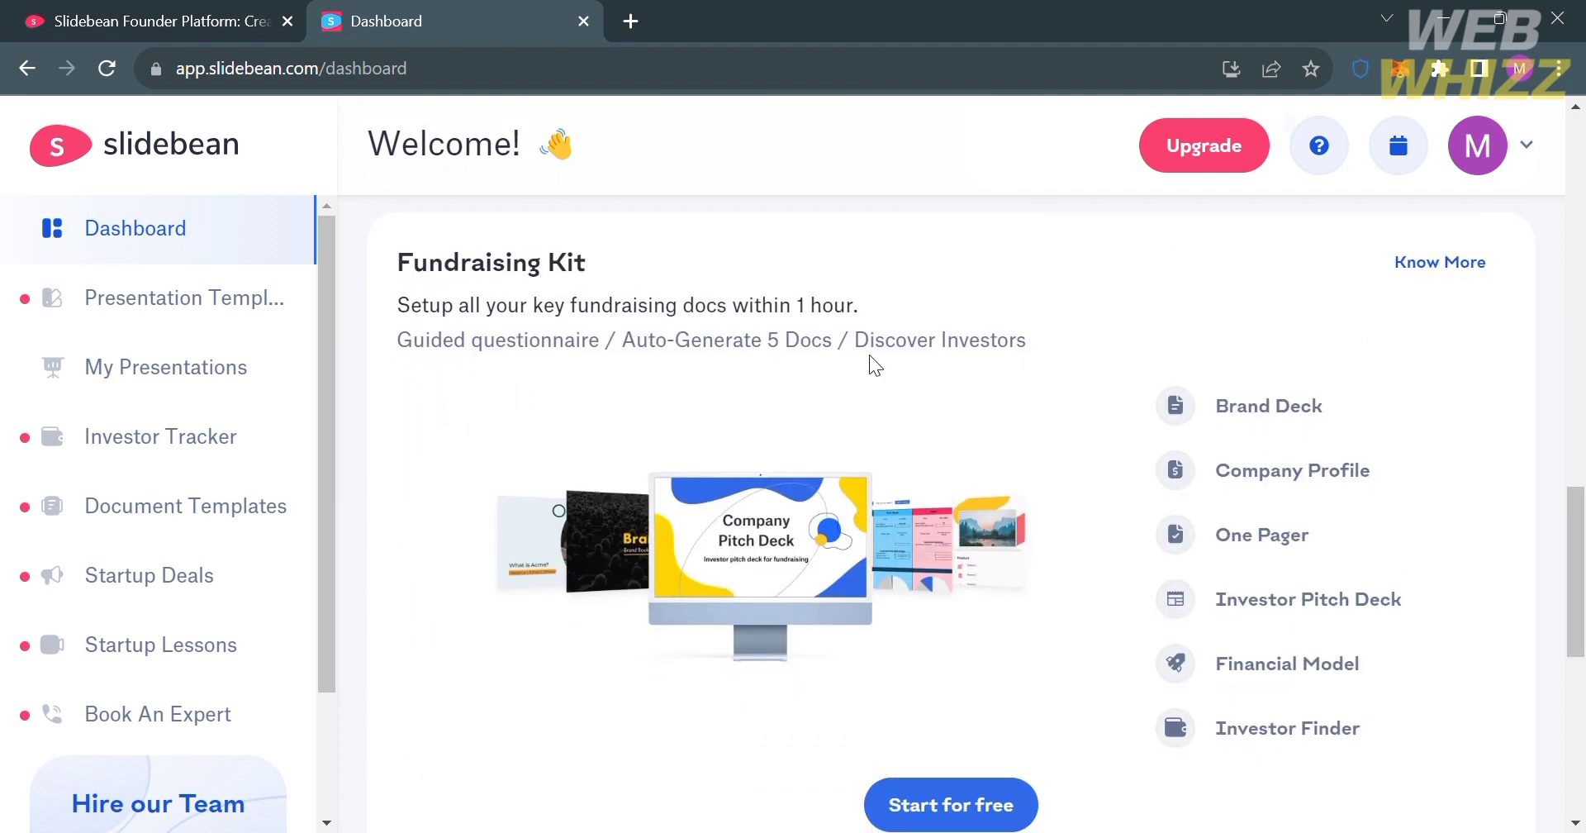
pyautogui.scroll(-6, 1161, 548)
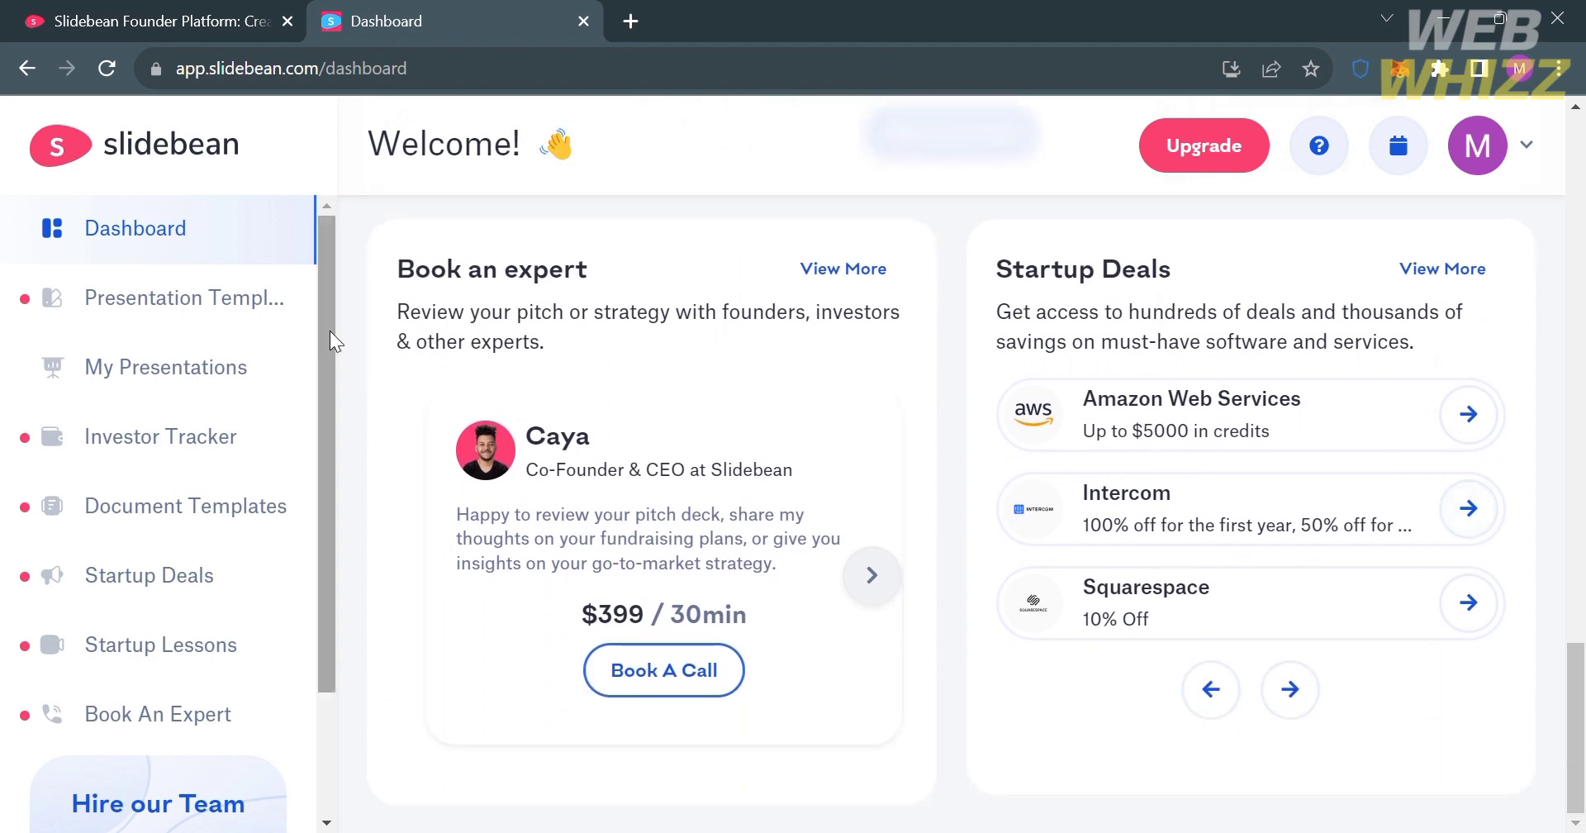
# Step: Browse the Presentation Templates gallery's Popular, Basic and Business sections, ending back at the top
pyautogui.click(199, 307)
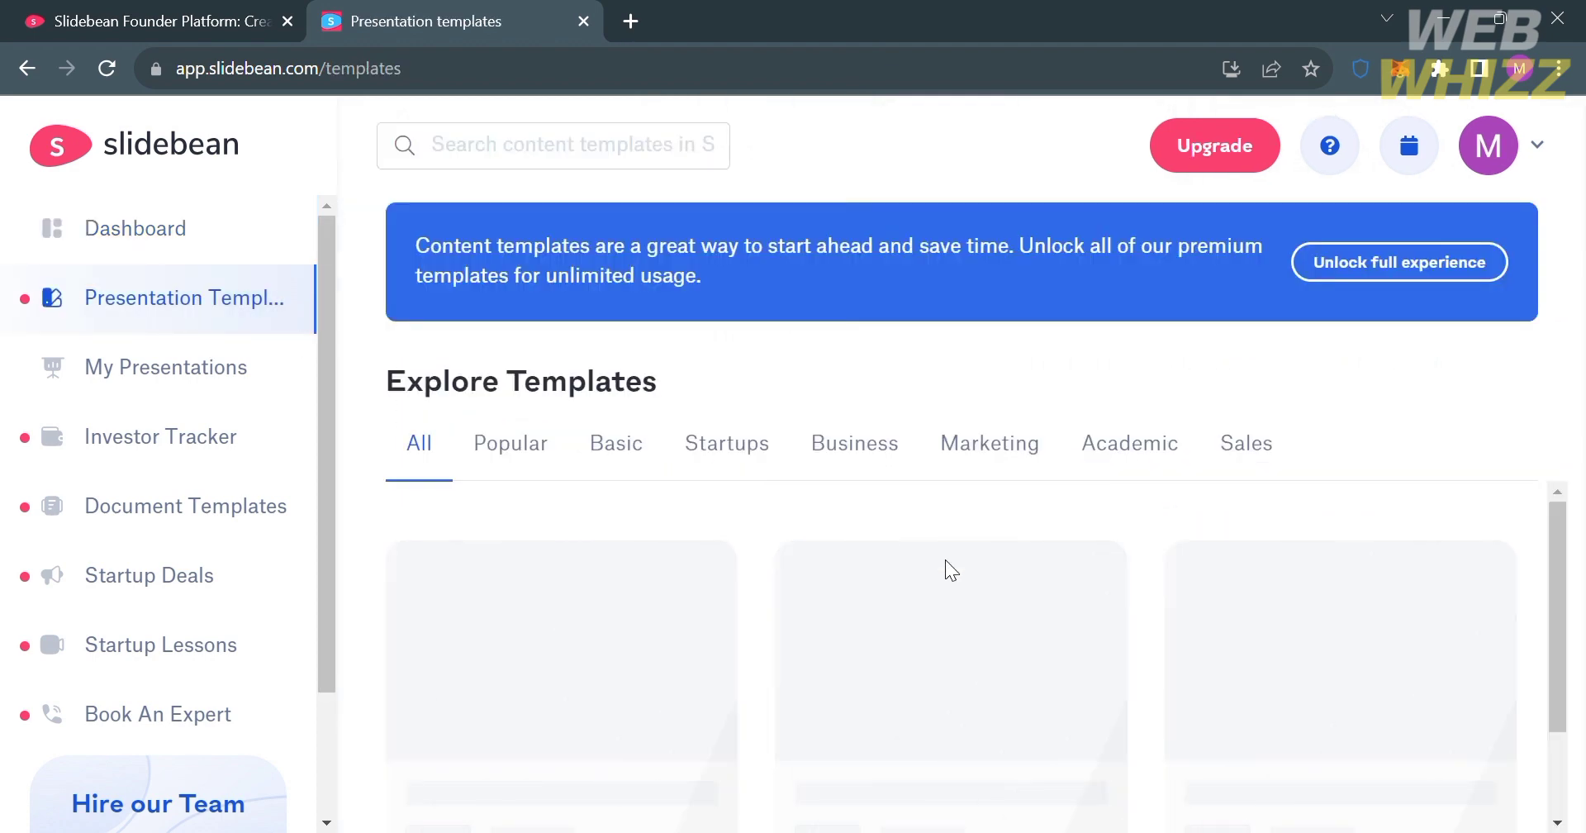
pyautogui.scroll(-4, 972, 590)
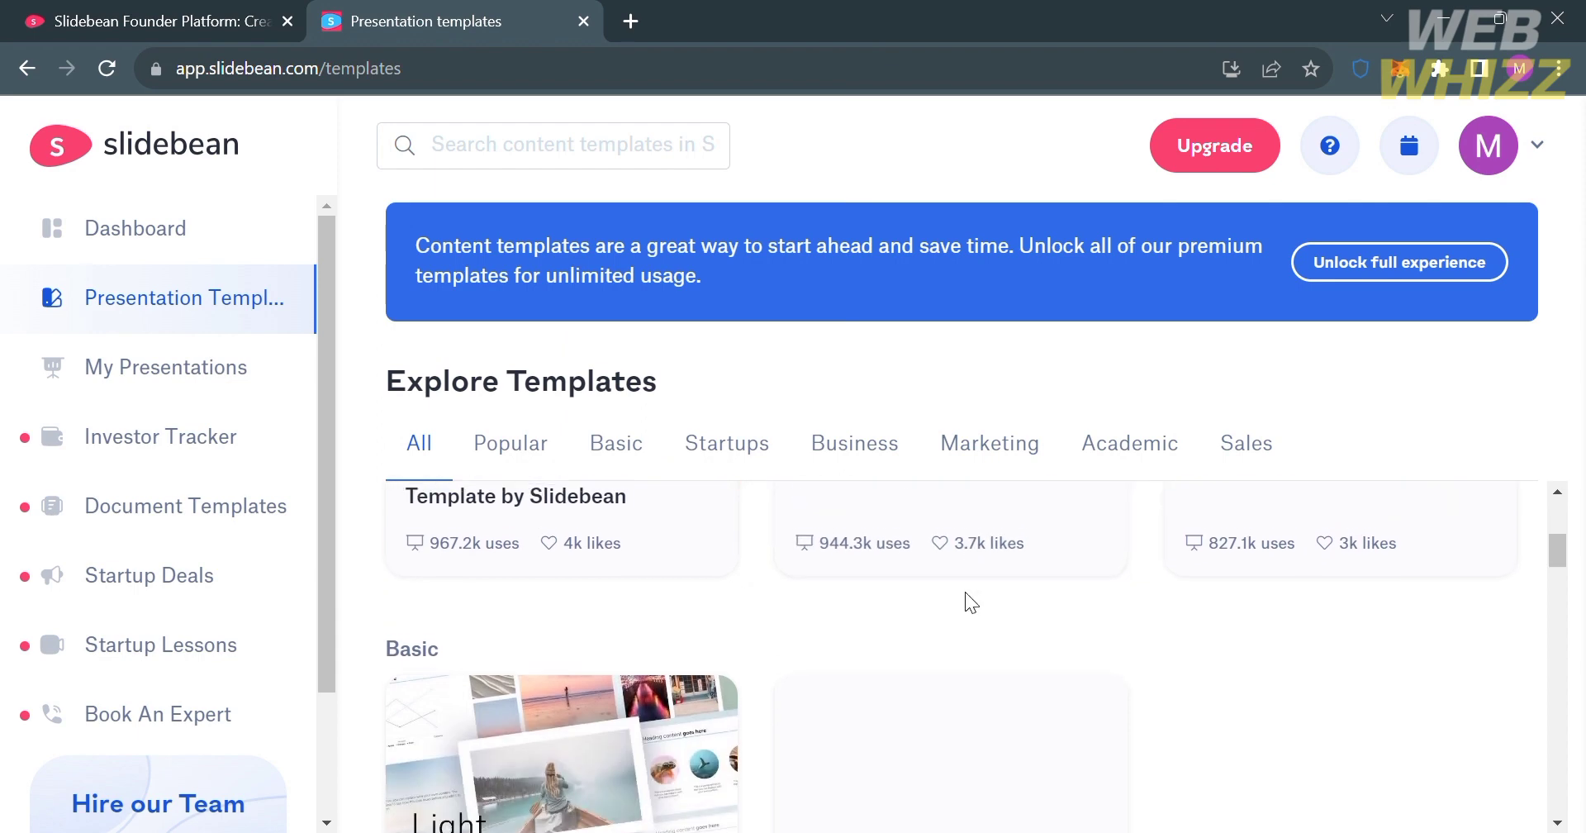
pyautogui.scroll(3, 963, 602)
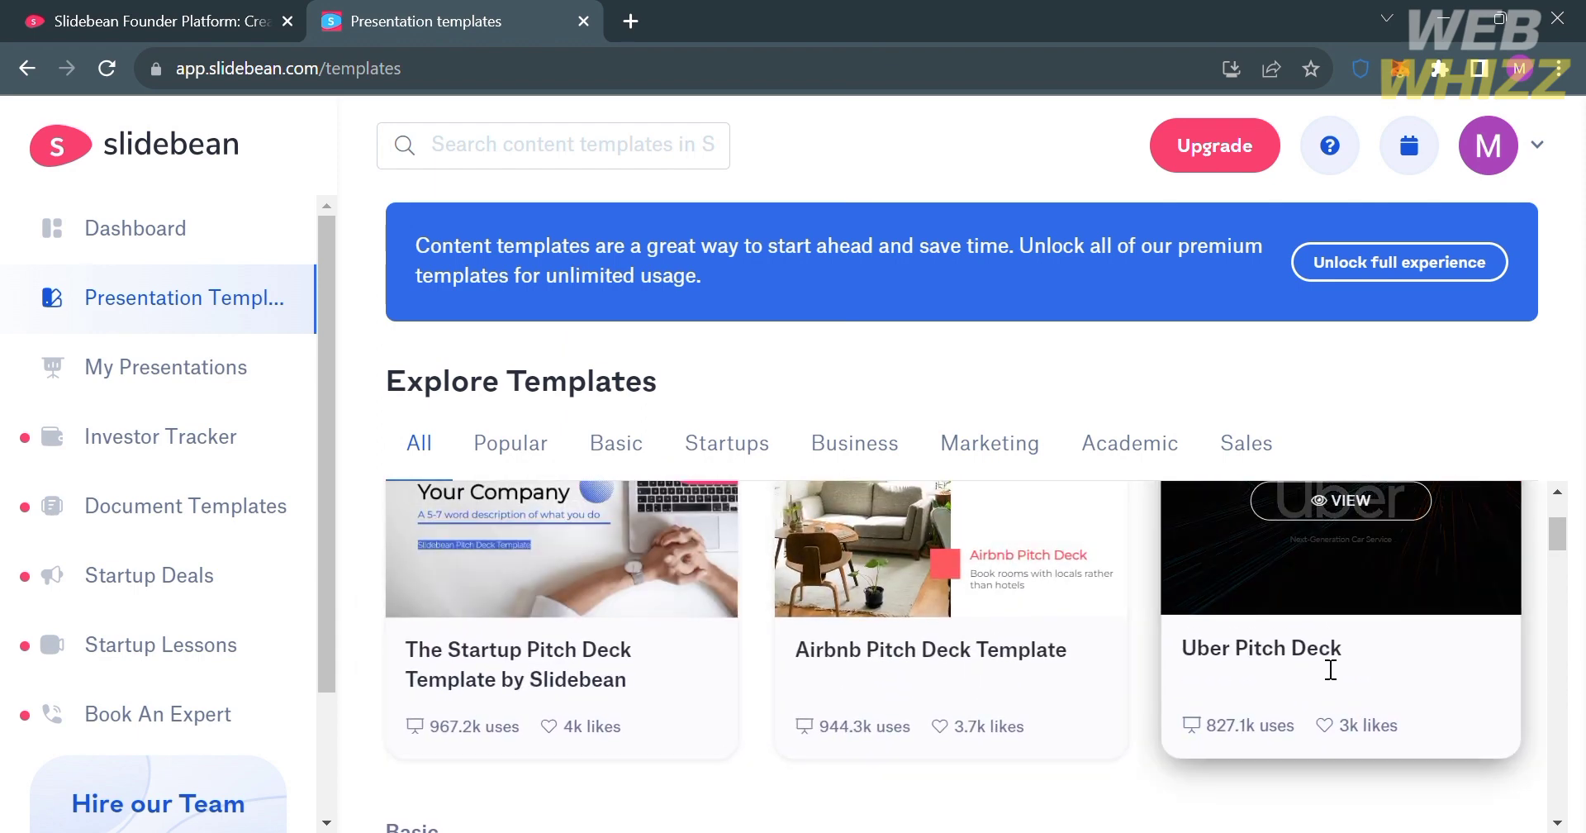
pyautogui.scroll(-4, 1323, 668)
pyautogui.scroll(-6, 1323, 668)
pyautogui.scroll(10, 1323, 668)
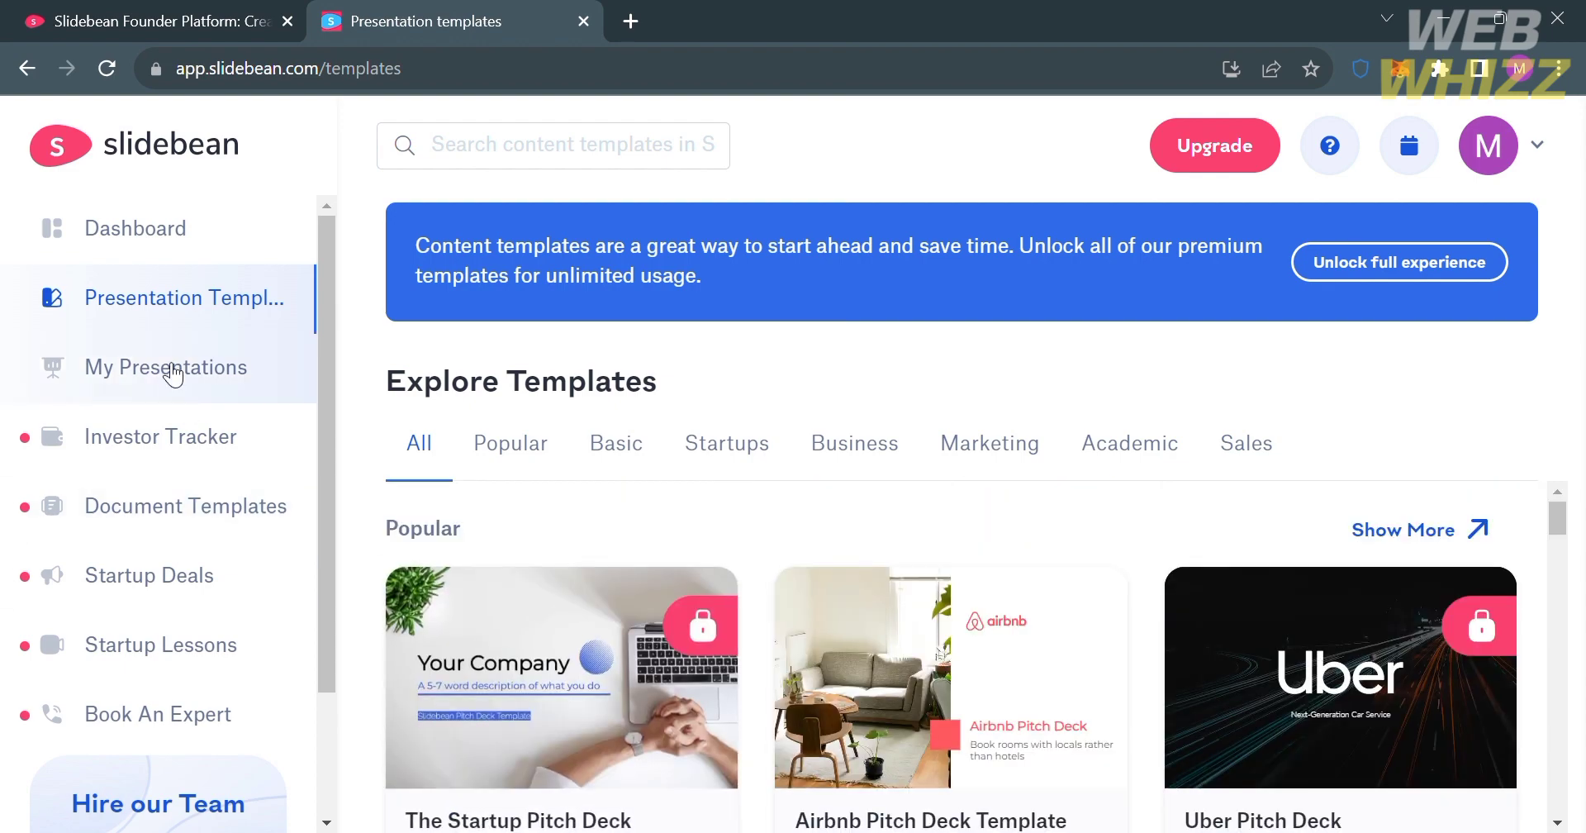
# Step: Go to My Presentations, view the empty Shared with me tab, then return to Mine
pyautogui.click(127, 369)
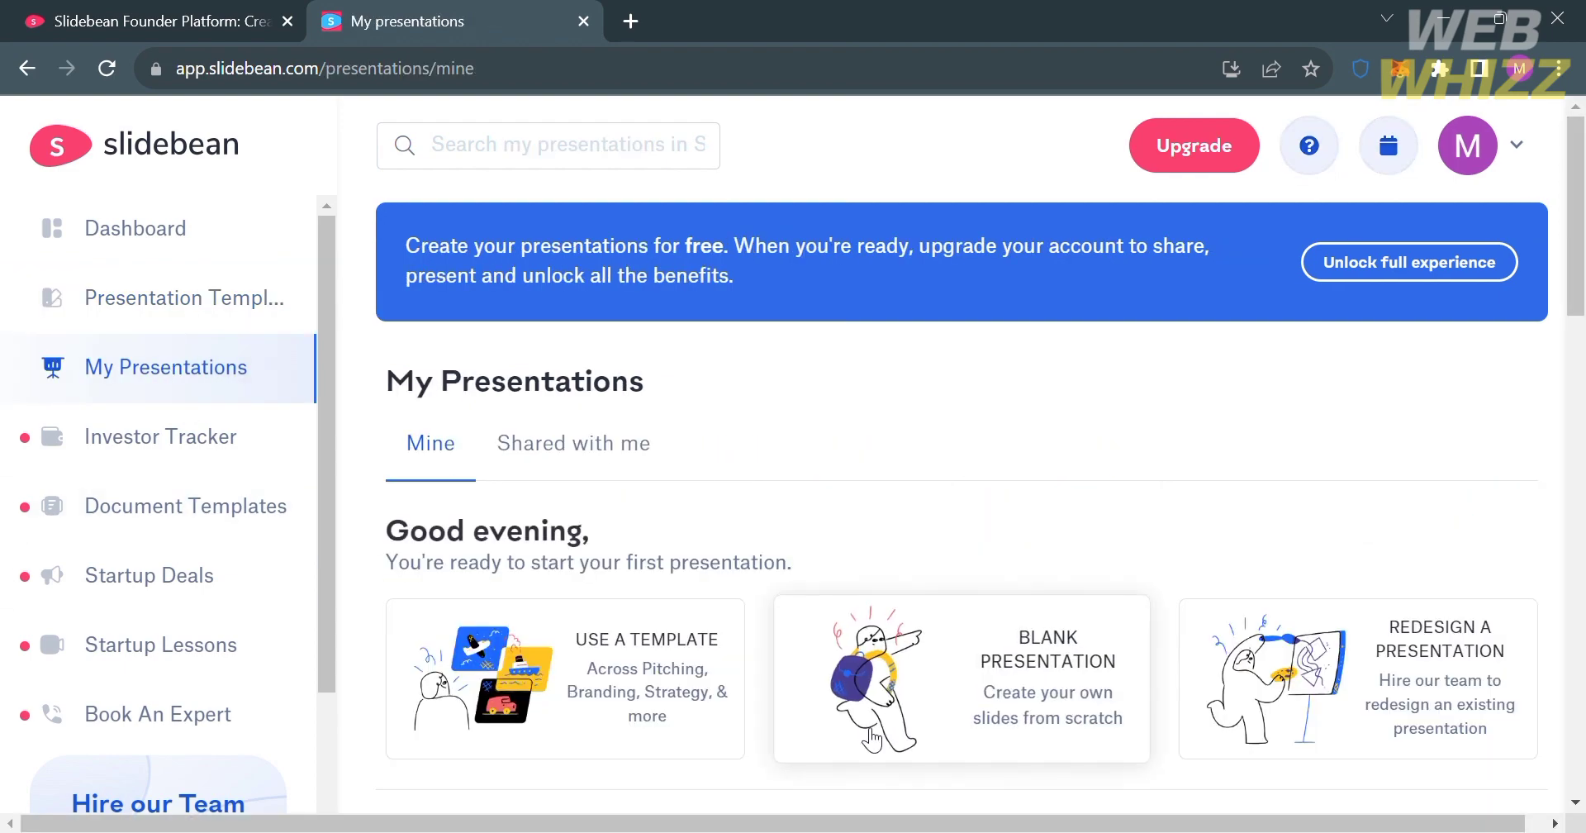
pyautogui.scroll(-5, 826, 711)
pyautogui.scroll(5, 863, 733)
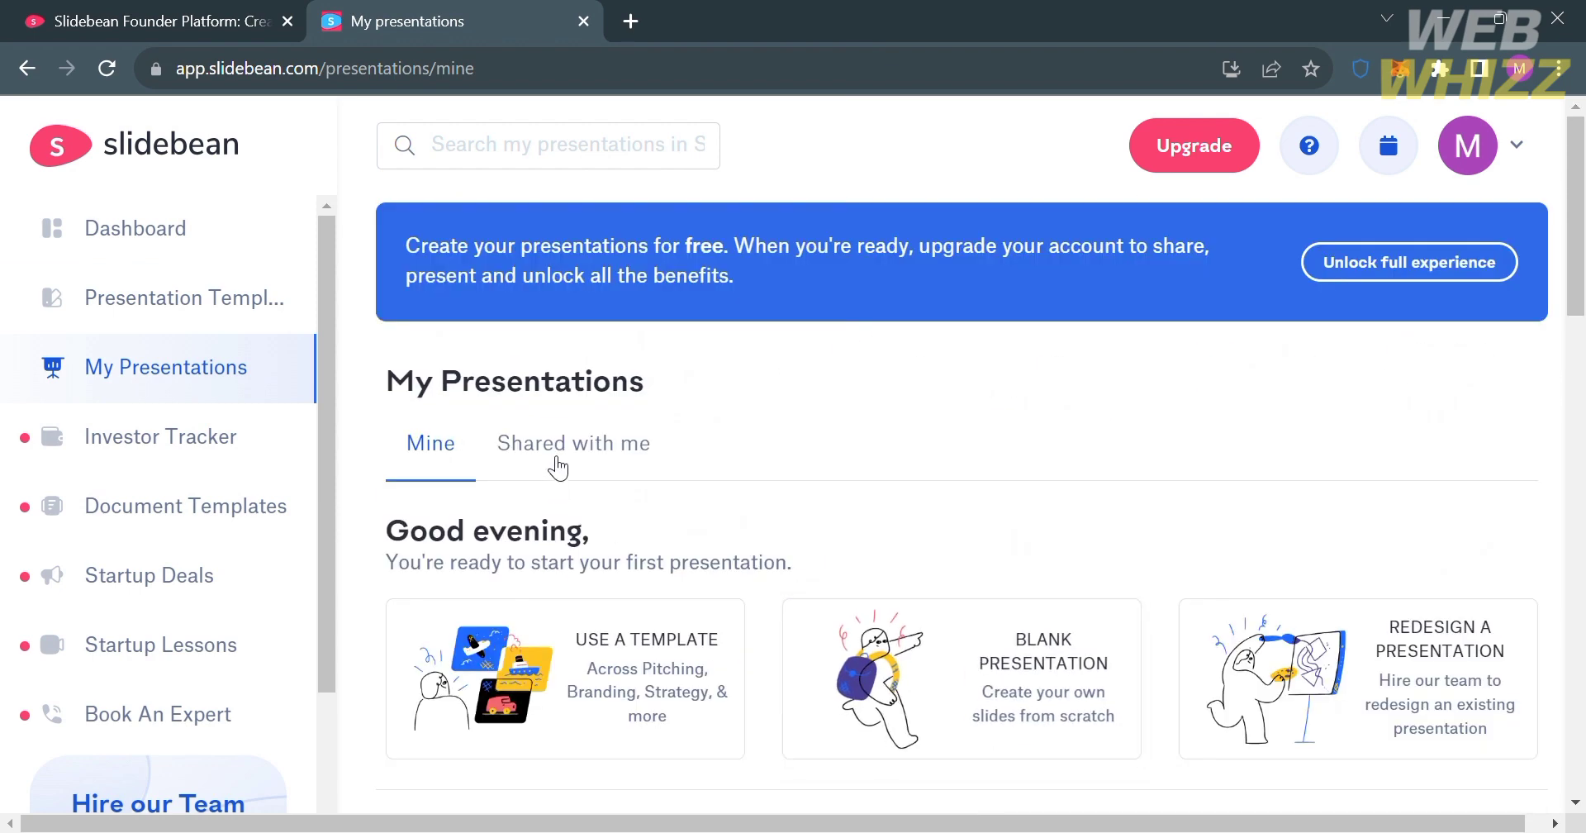
pyautogui.click(553, 461)
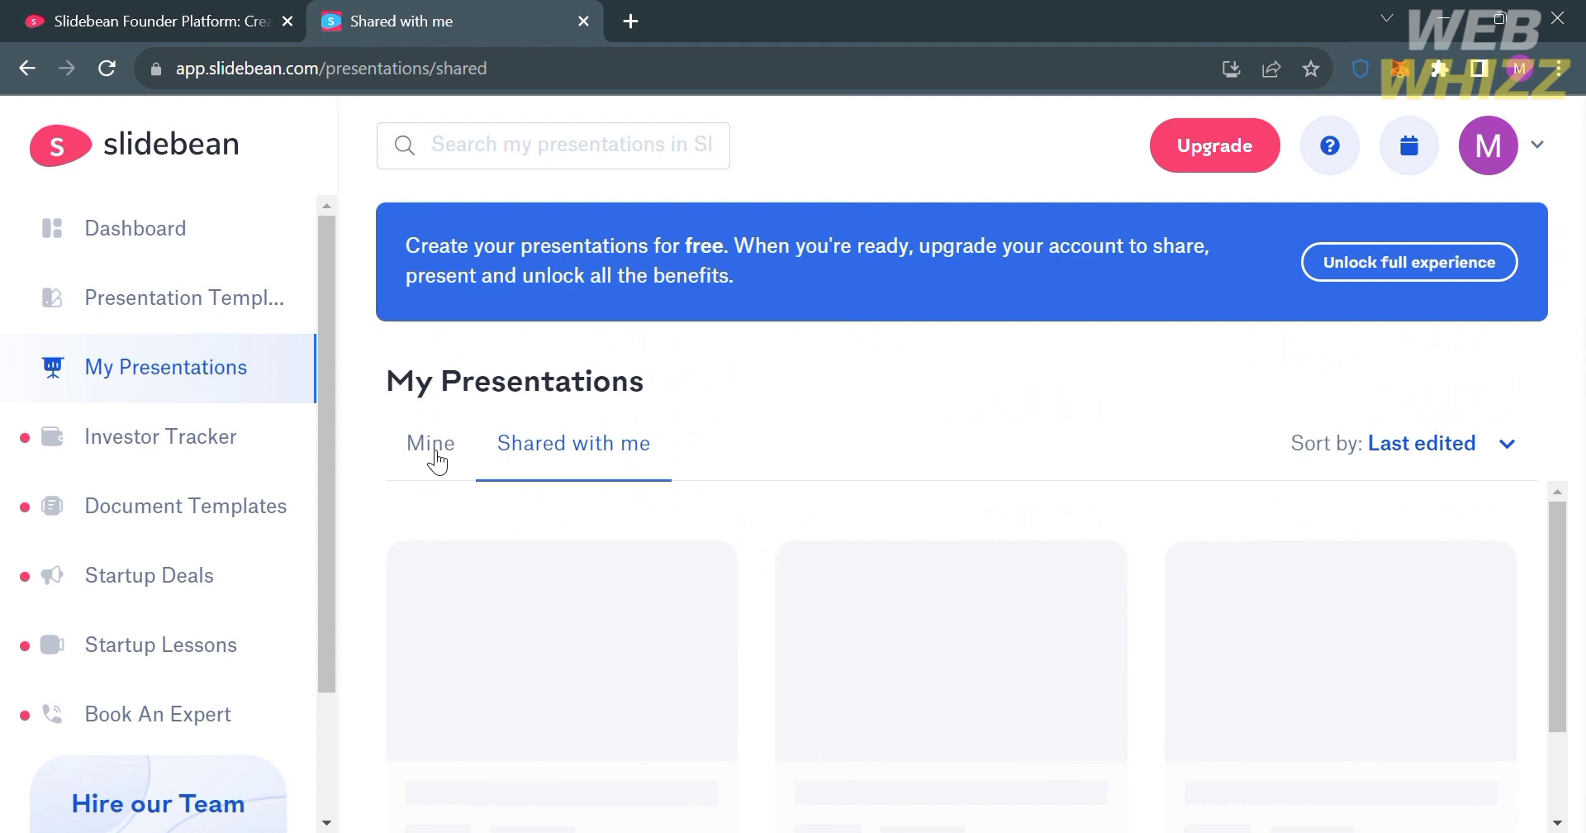
pyautogui.click(431, 446)
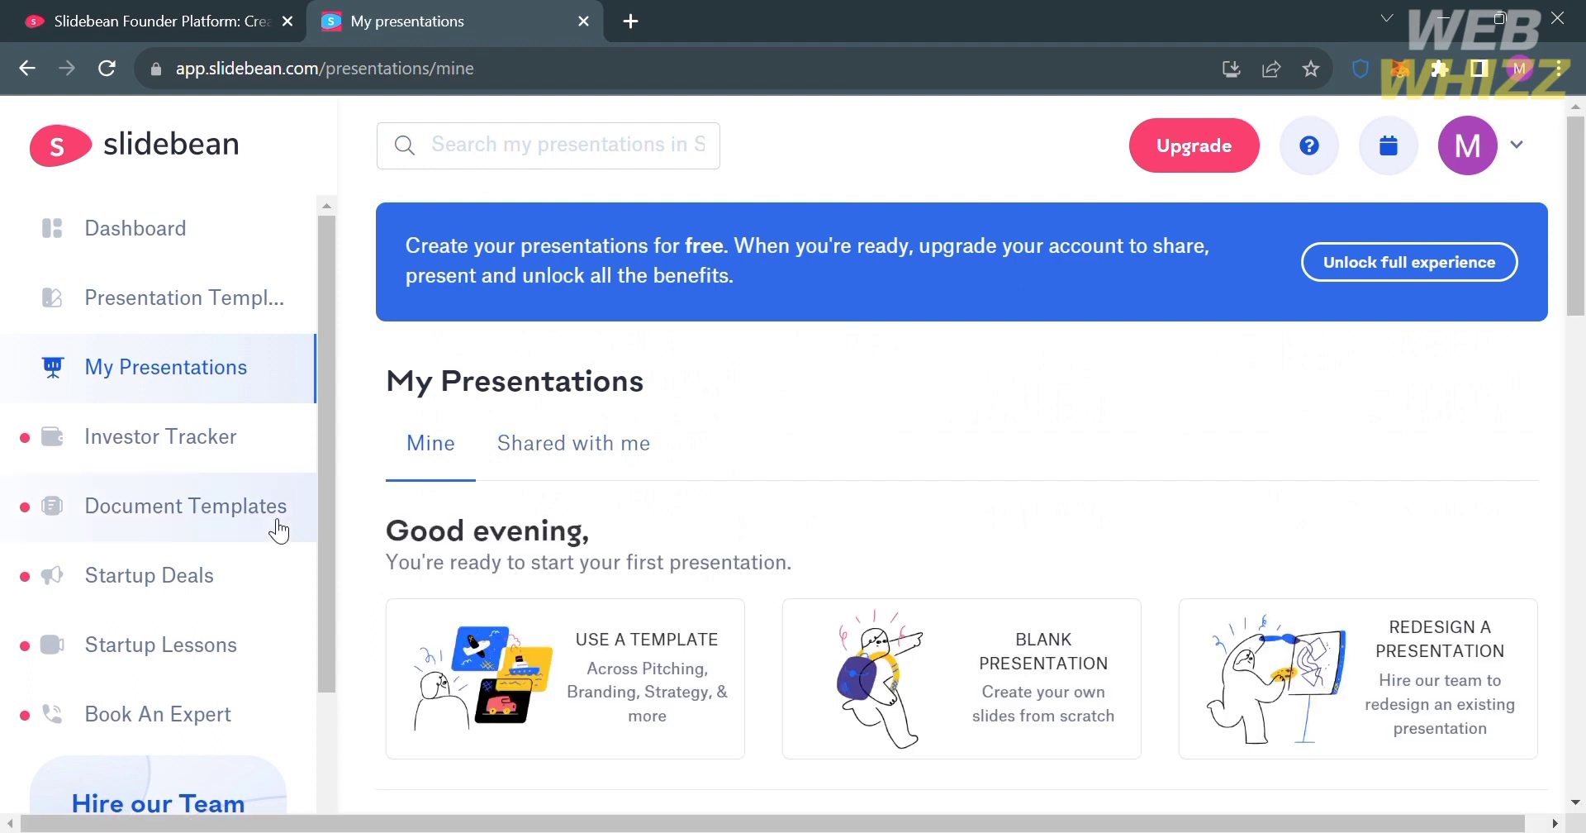
# Step: Open the Investor Tracker's empty My Investor List from the sidebar
pyautogui.click(152, 457)
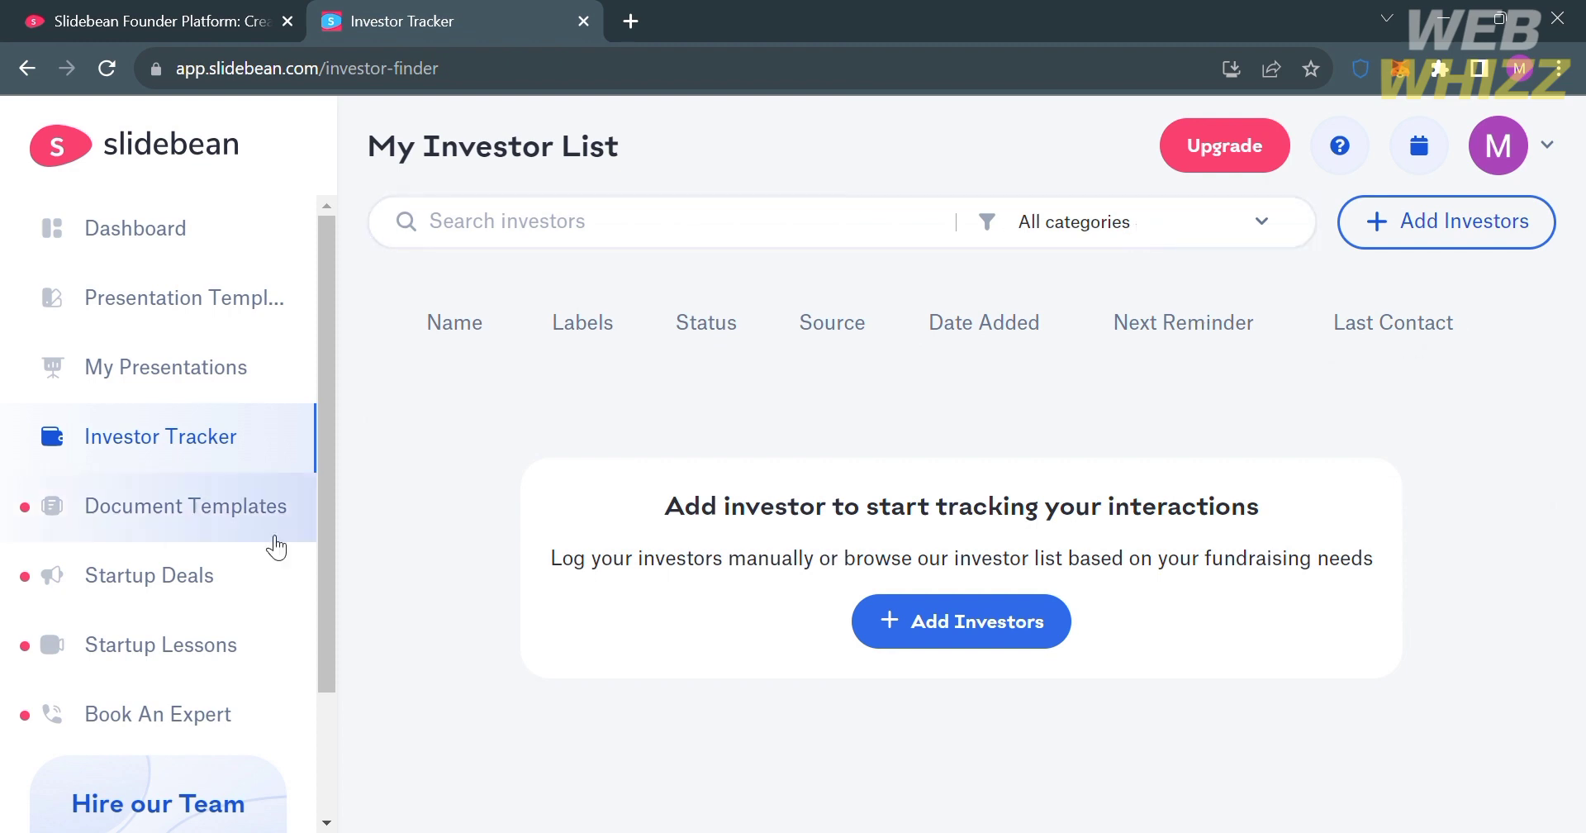
# Step: Browse Document Templates' Financial Models, Fundraising, Startup Basics, Legal and HR categories, then open Startup Deals
pyautogui.click(272, 539)
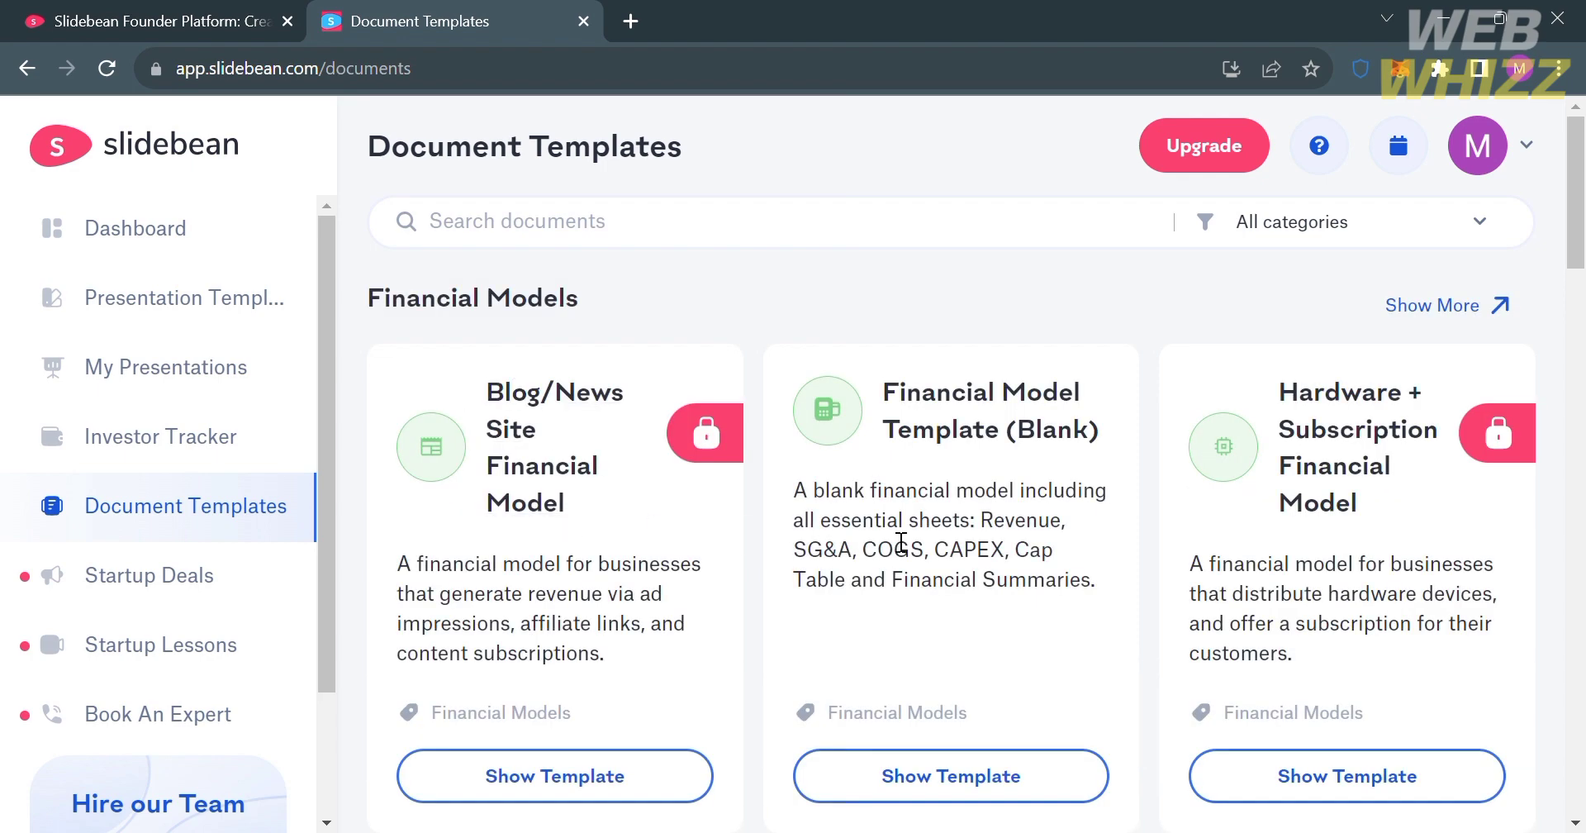
pyautogui.scroll(-2, 987, 559)
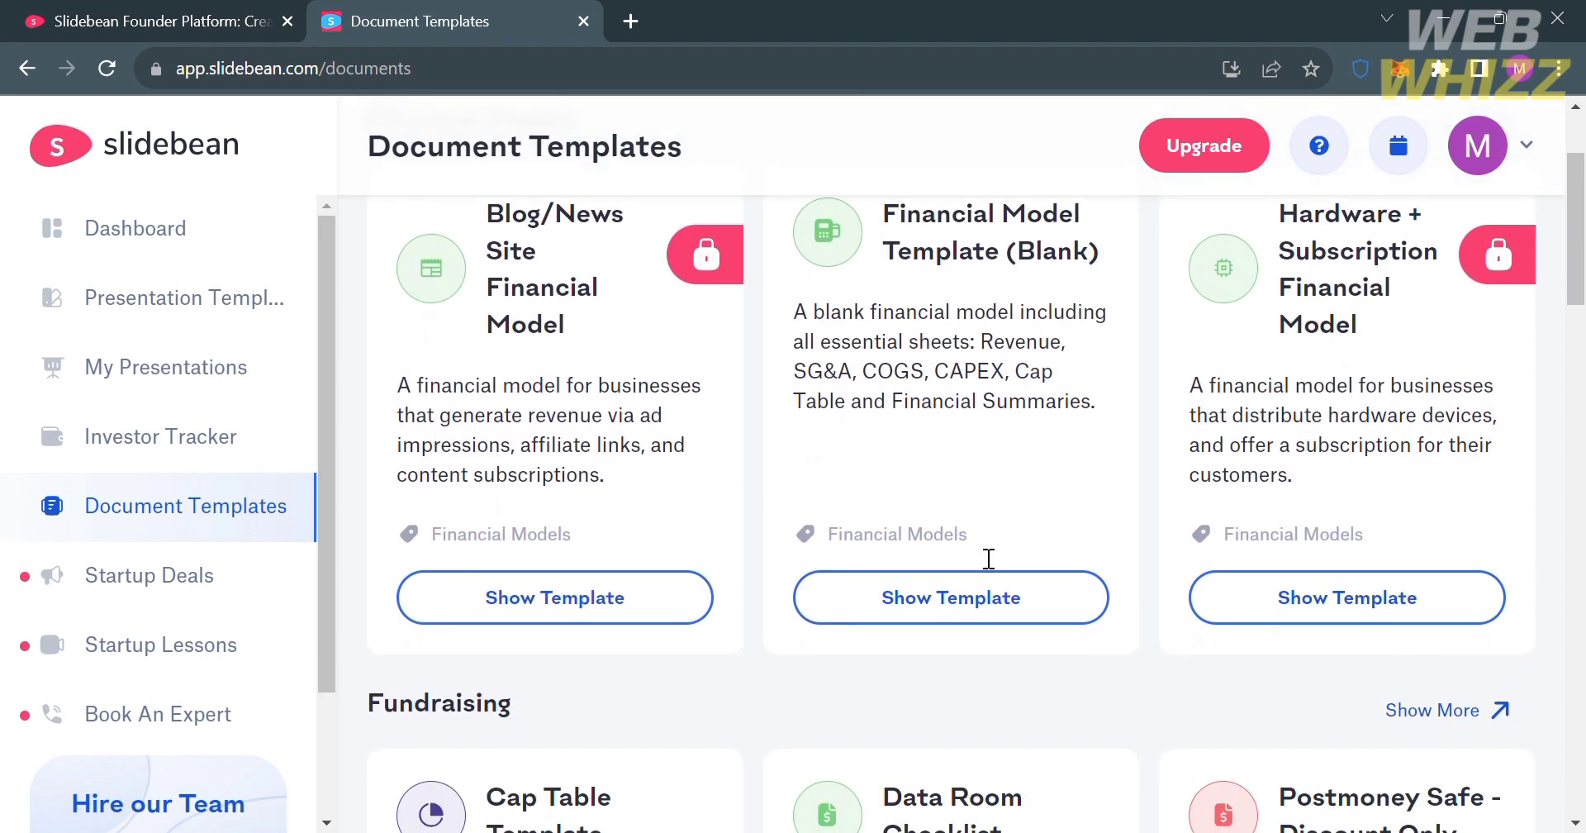
pyautogui.scroll(2, 988, 558)
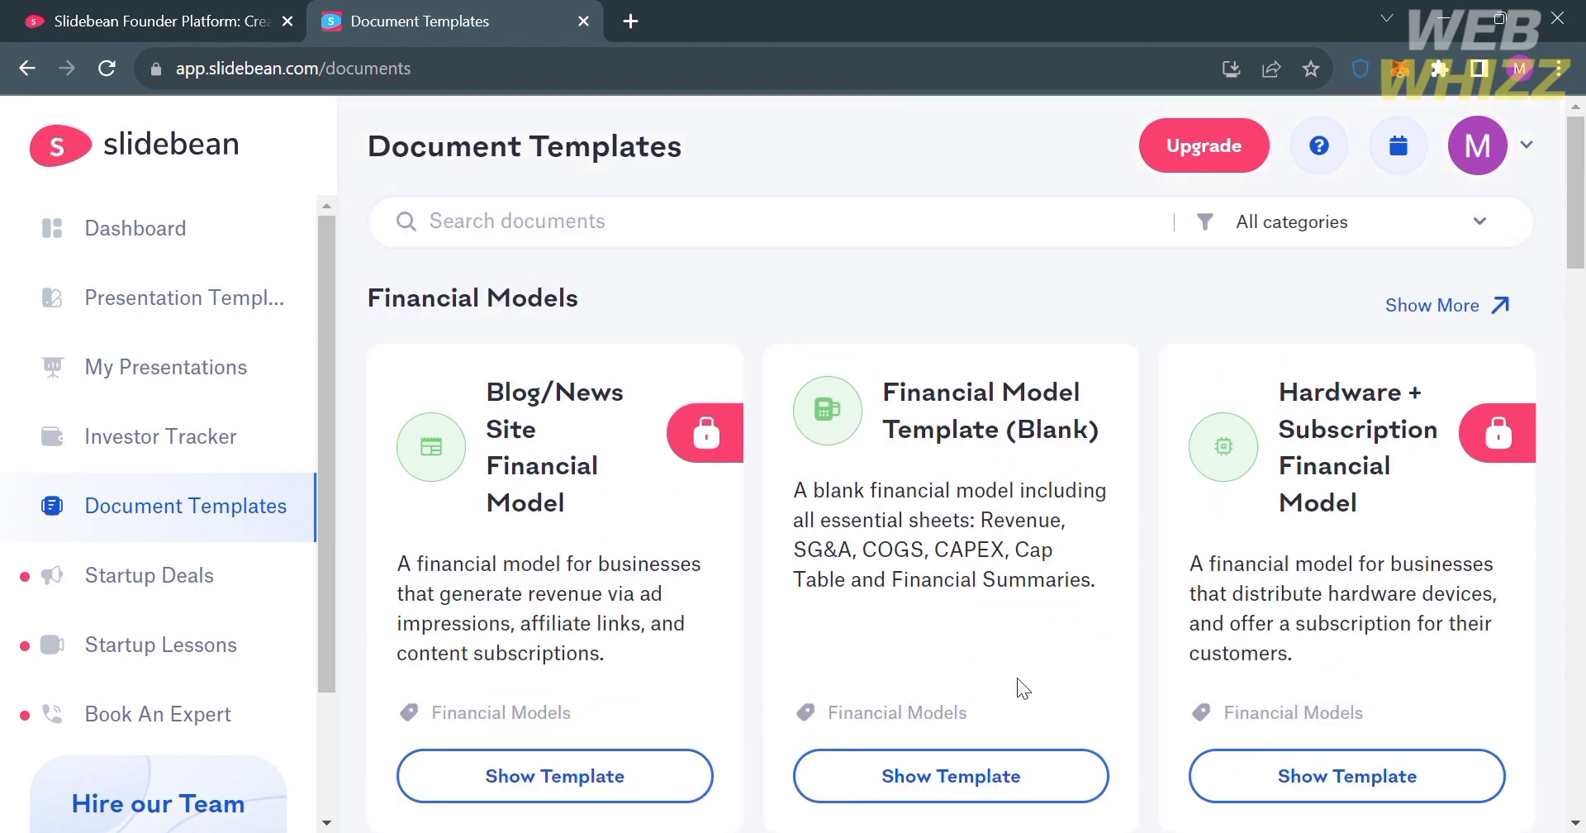
pyautogui.scroll(-1, 1035, 690)
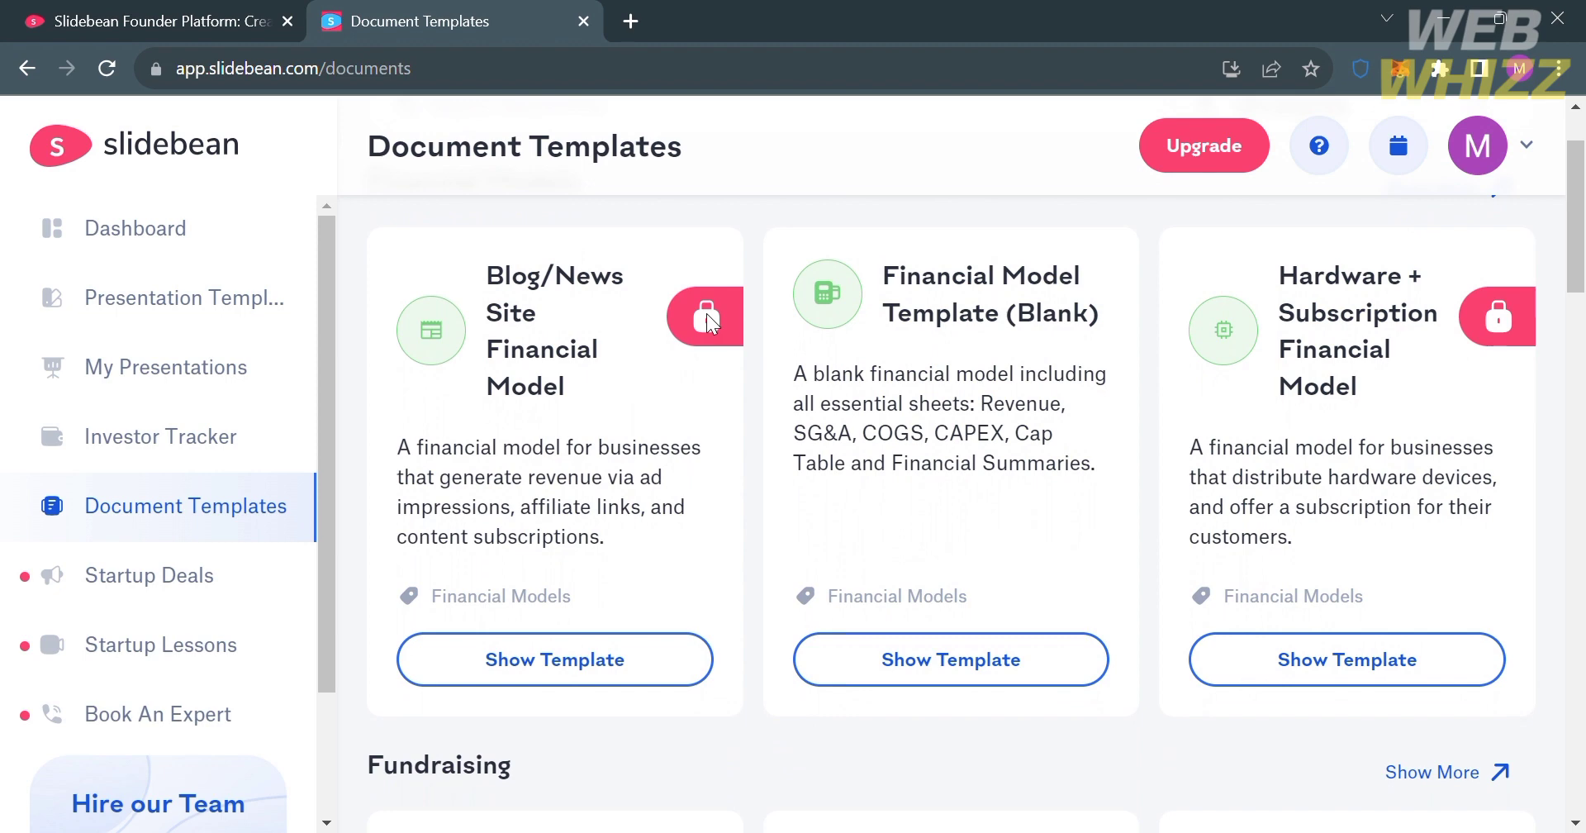
pyautogui.scroll(-4, 708, 520)
pyautogui.scroll(-5, 505, 486)
pyautogui.scroll(-1, 501, 483)
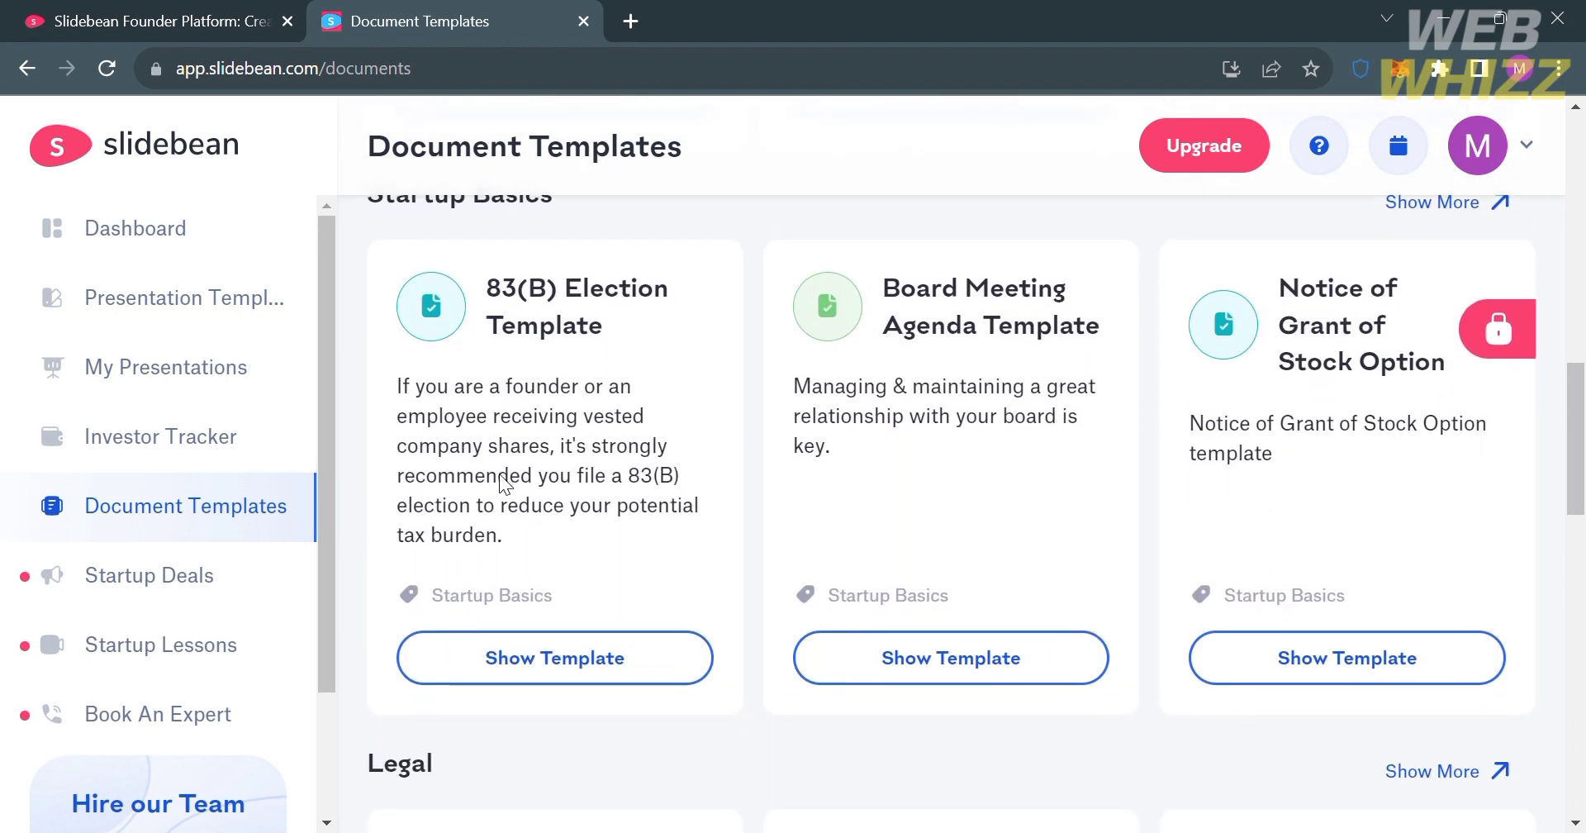
pyautogui.scroll(-5, 513, 487)
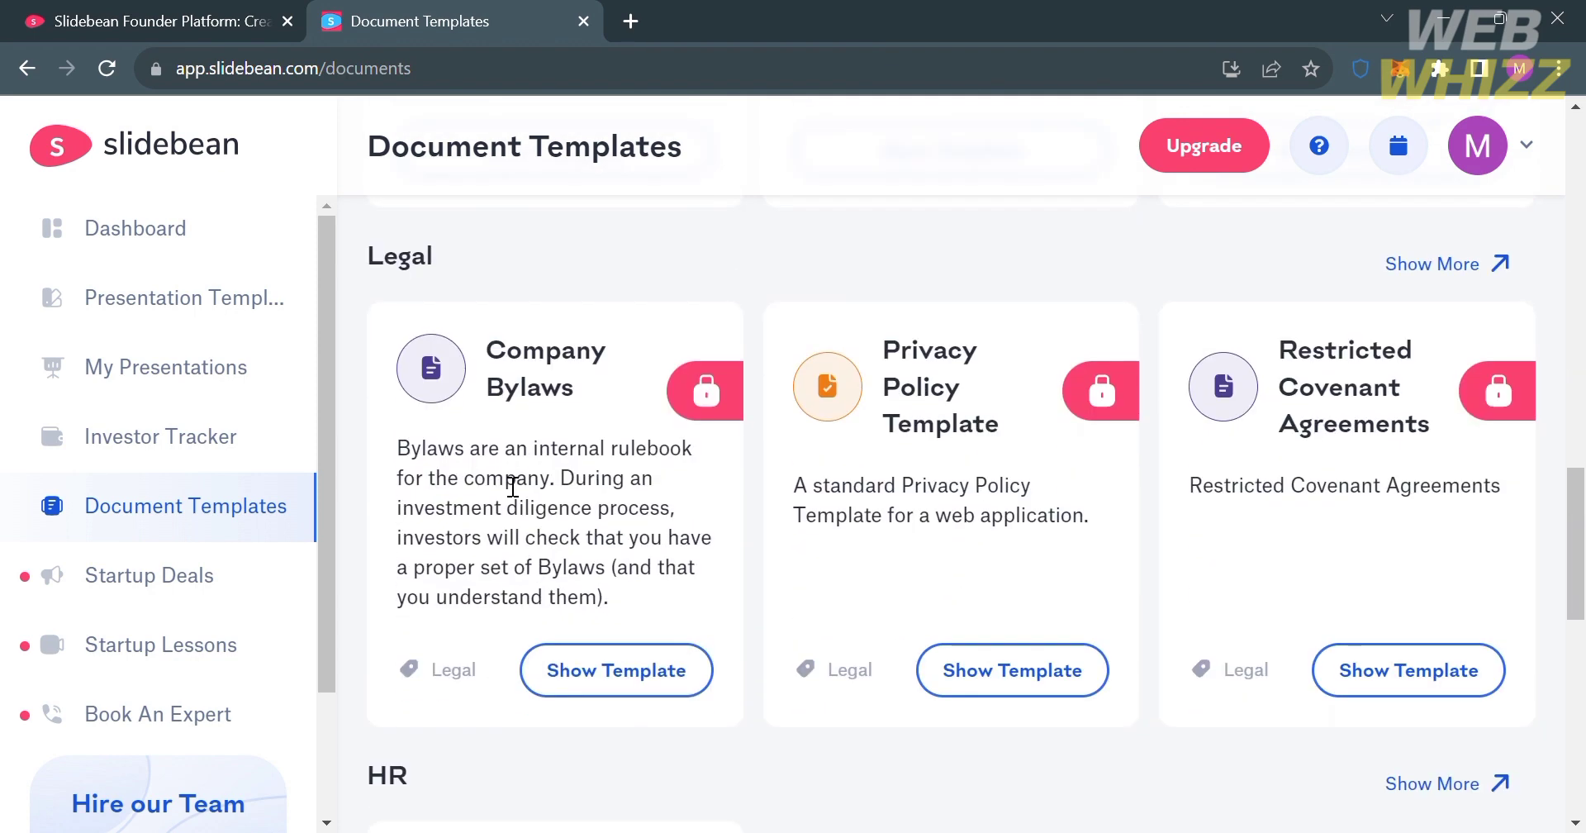
pyautogui.scroll(-4, 510, 487)
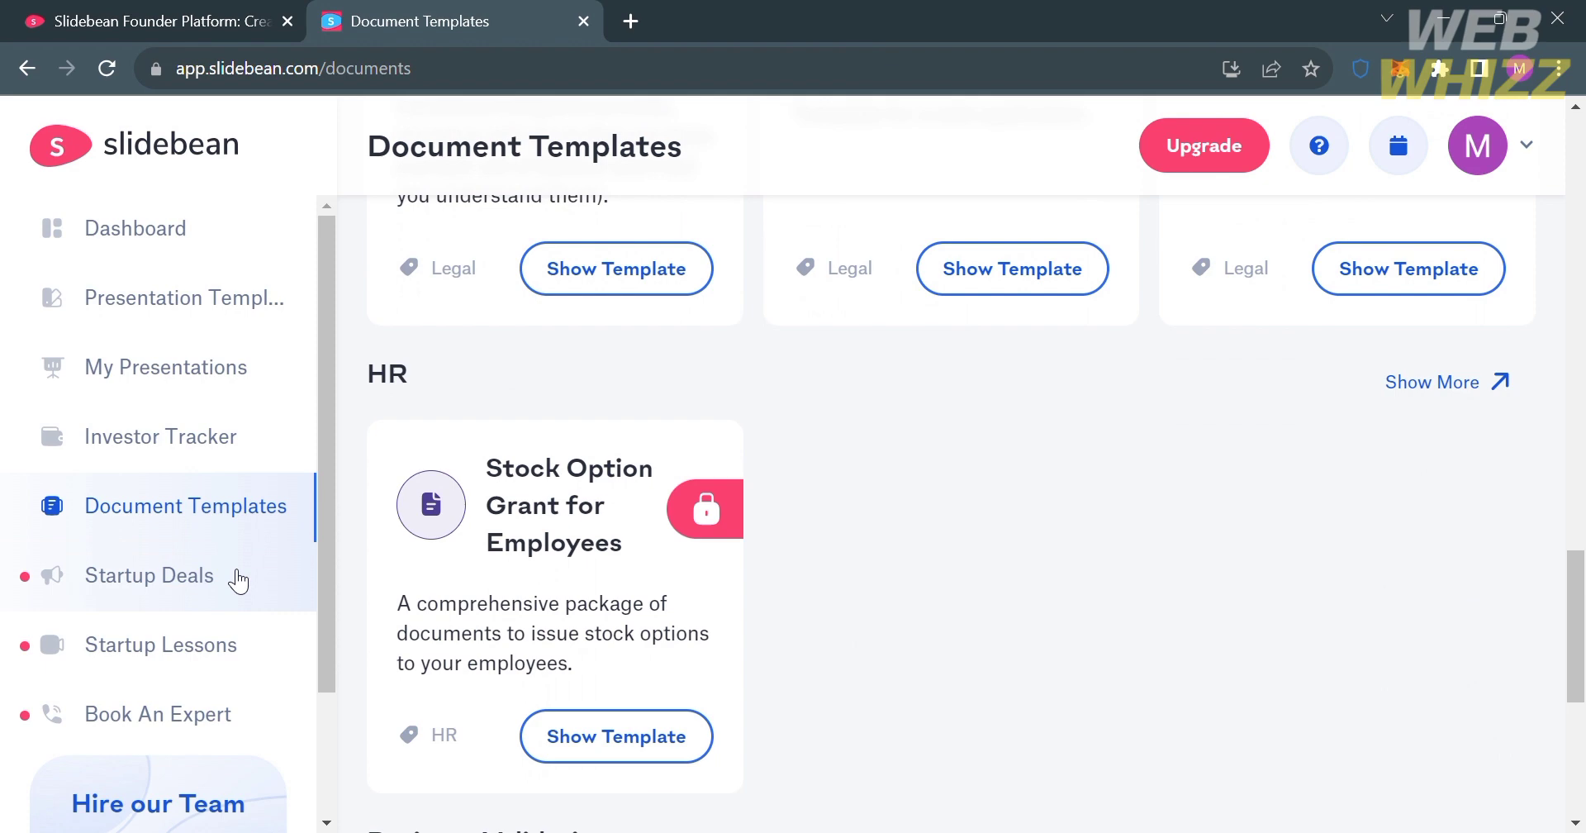
pyautogui.click(237, 579)
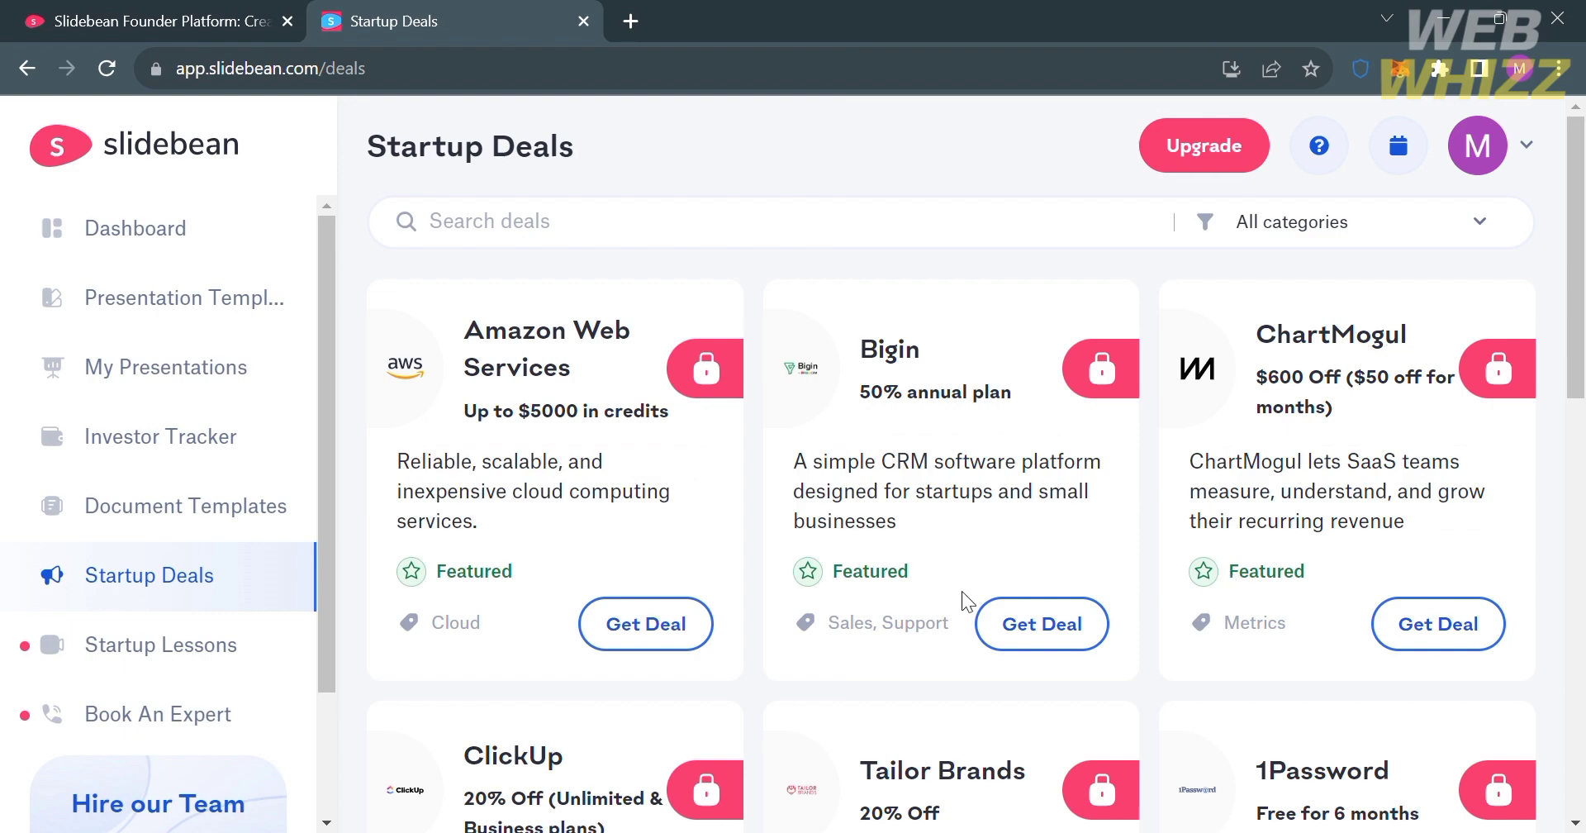
# Step: Scroll the Startup Deals offers like Amazon Web Services and Carta, then open Startup Lessons
pyautogui.scroll(-8, 964, 601)
pyautogui.scroll(4, 966, 602)
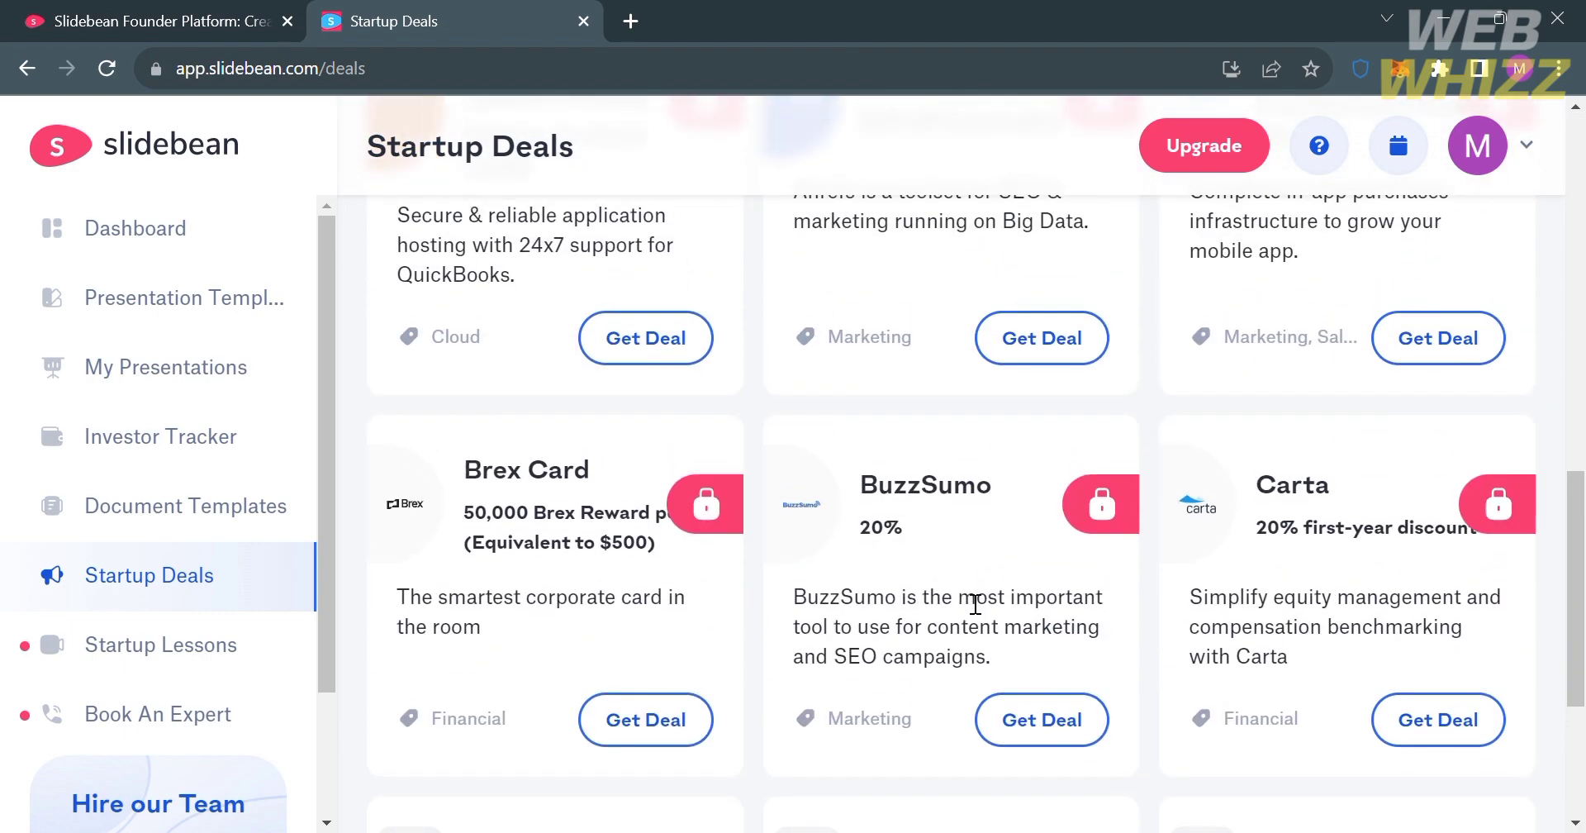
pyautogui.click(208, 665)
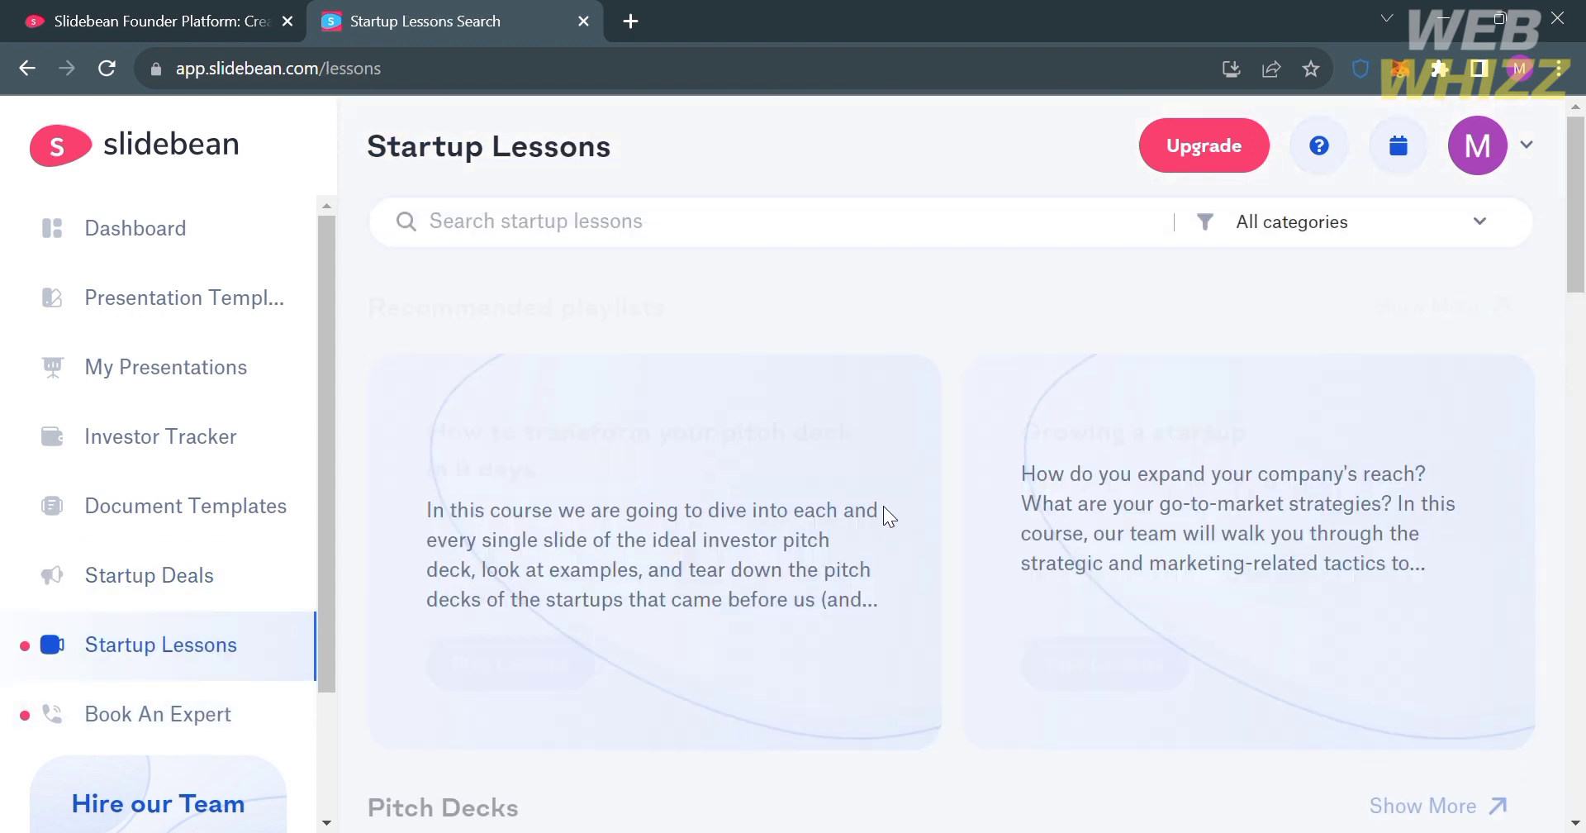
# Step: Scroll through the Pitch Decks, Financial Models and Fundraising lesson rows down to Startup Basics
pyautogui.scroll(-1, 444, 663)
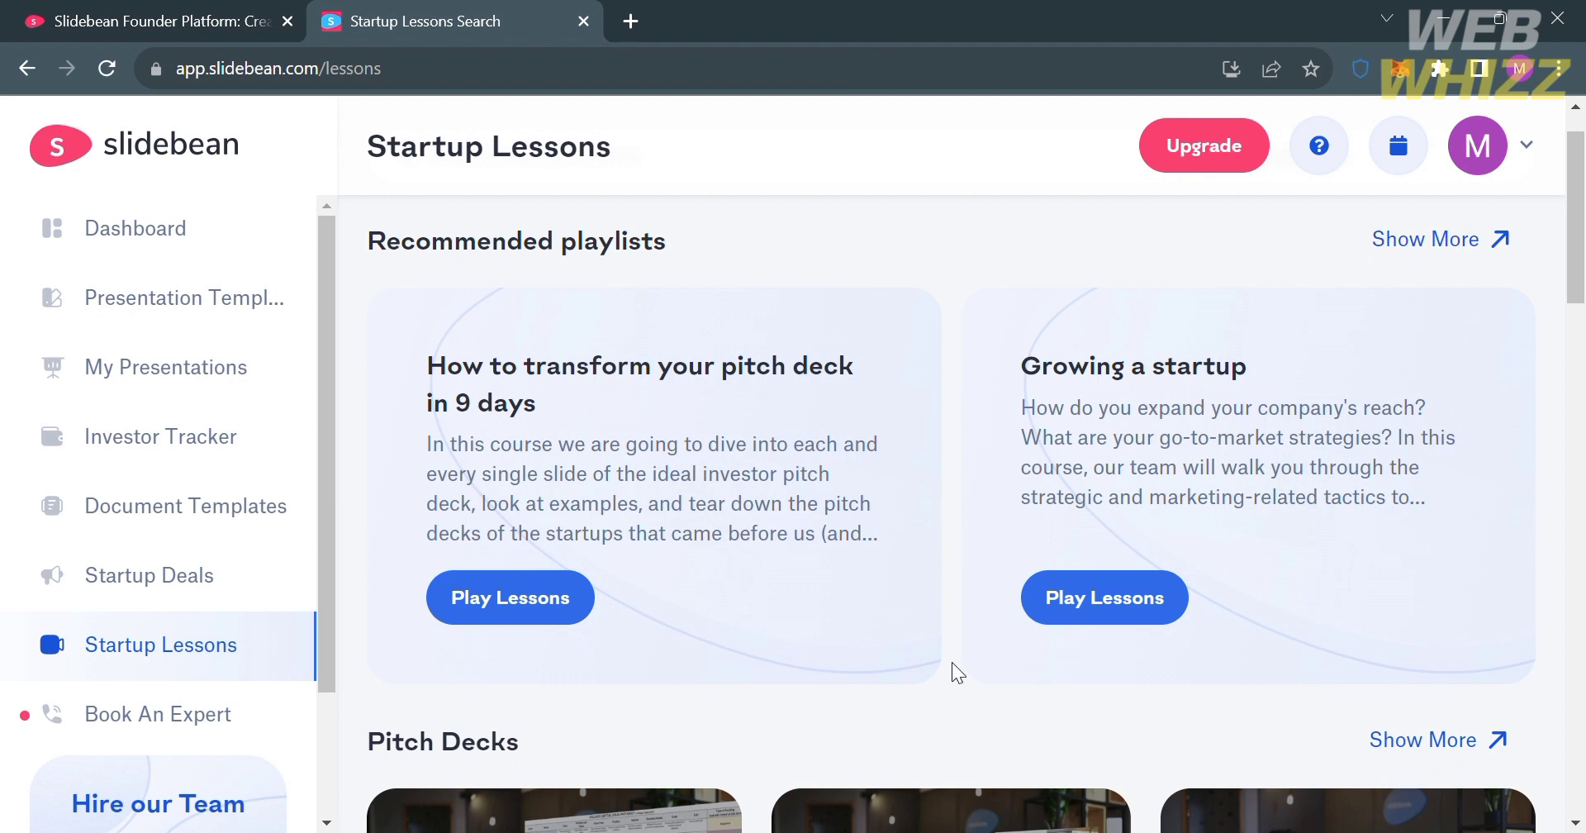
pyautogui.scroll(-2, 953, 672)
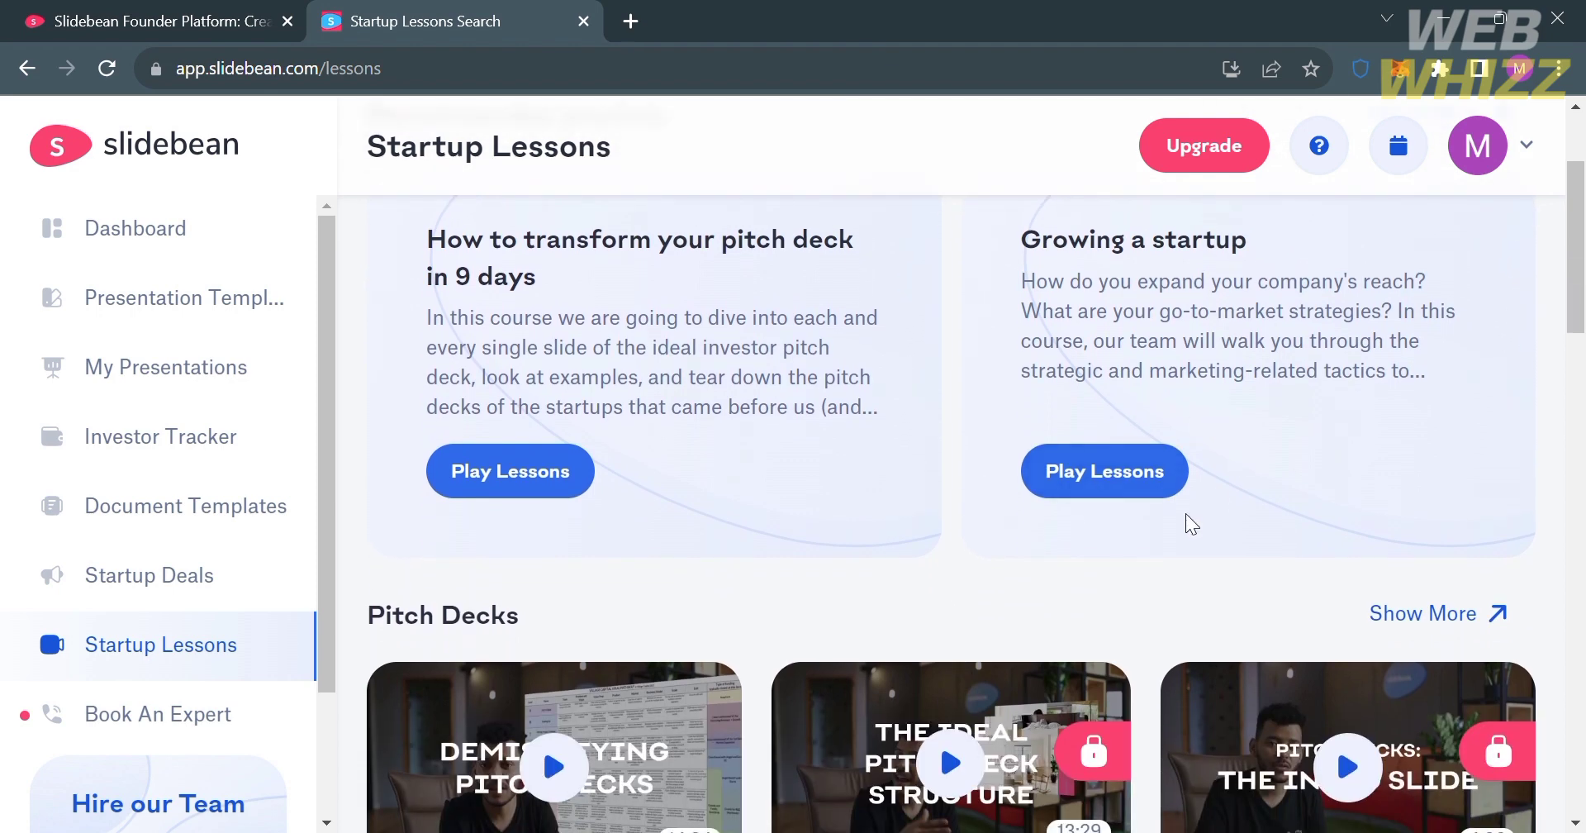
pyautogui.scroll(-6, 1108, 562)
pyautogui.scroll(3, 1109, 559)
pyautogui.scroll(-1, 1111, 565)
pyautogui.scroll(-1, 1111, 562)
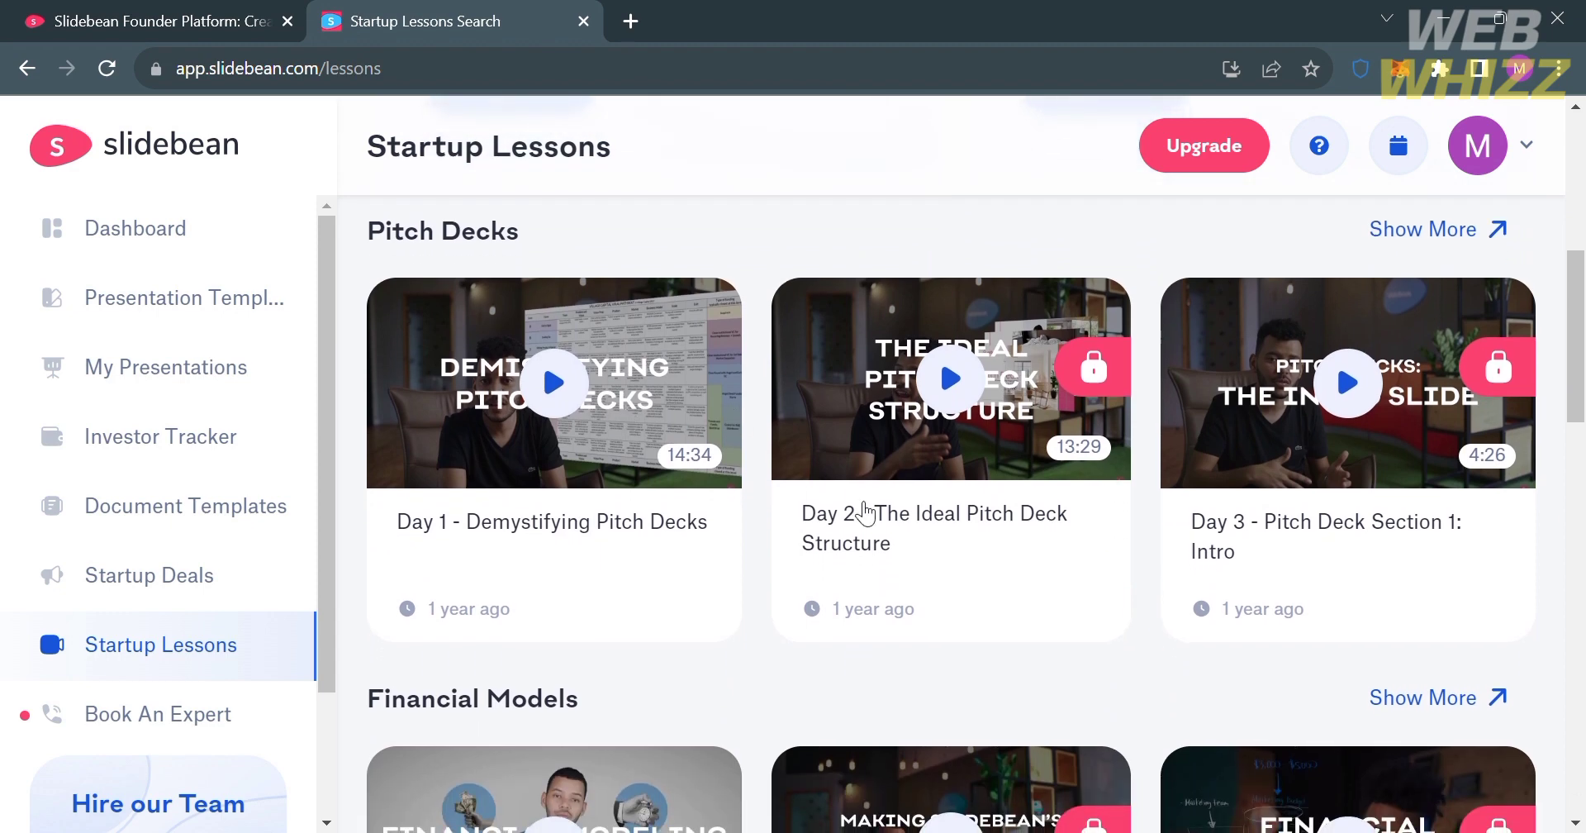
pyautogui.scroll(-2, 896, 531)
pyautogui.scroll(1, 895, 531)
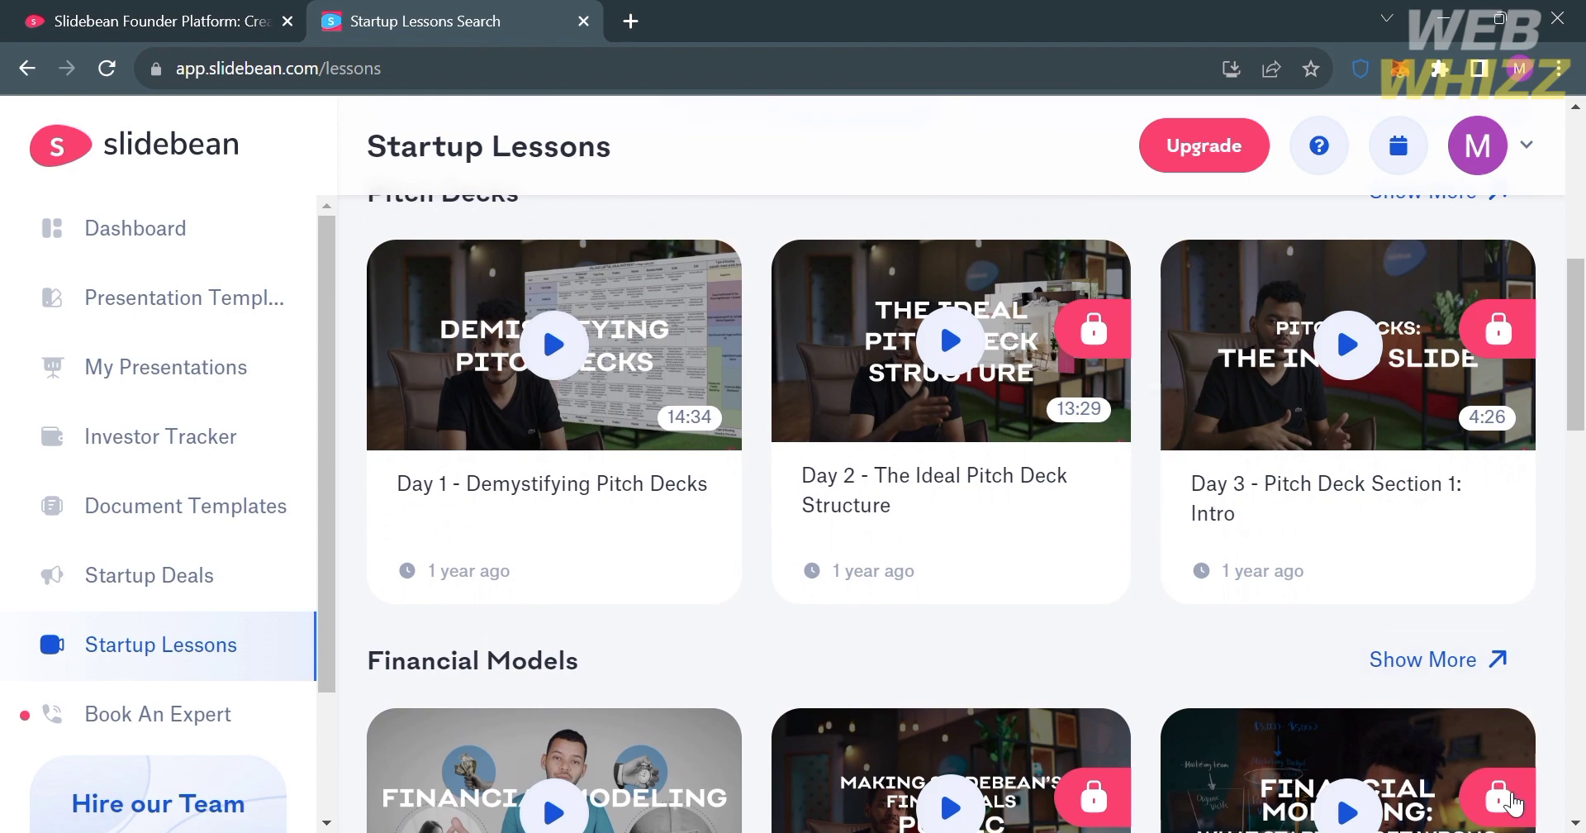
pyautogui.scroll(-4, 1060, 684)
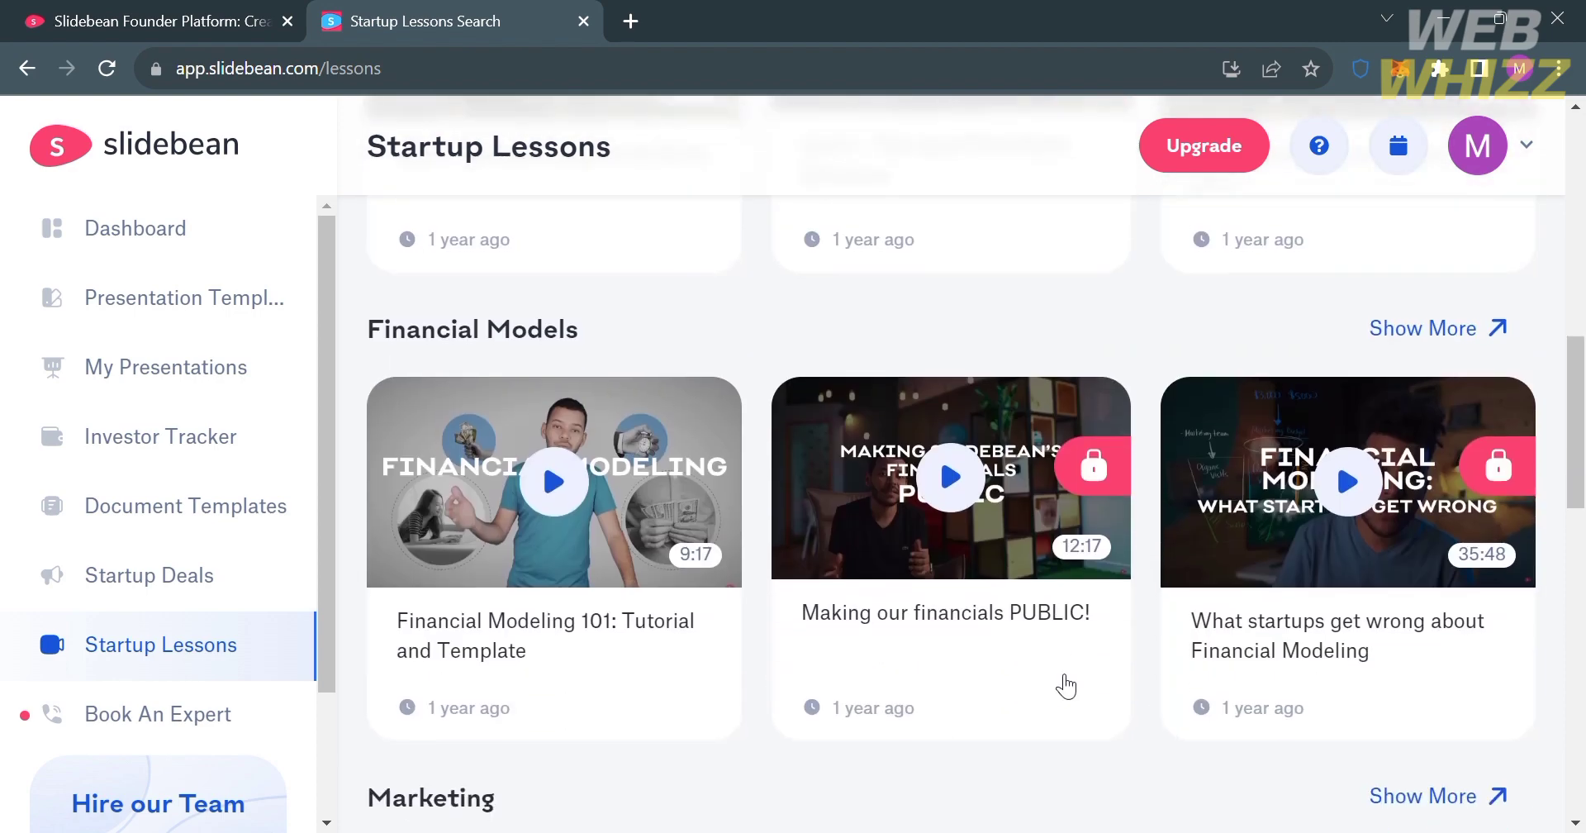
pyautogui.scroll(-12, 1066, 685)
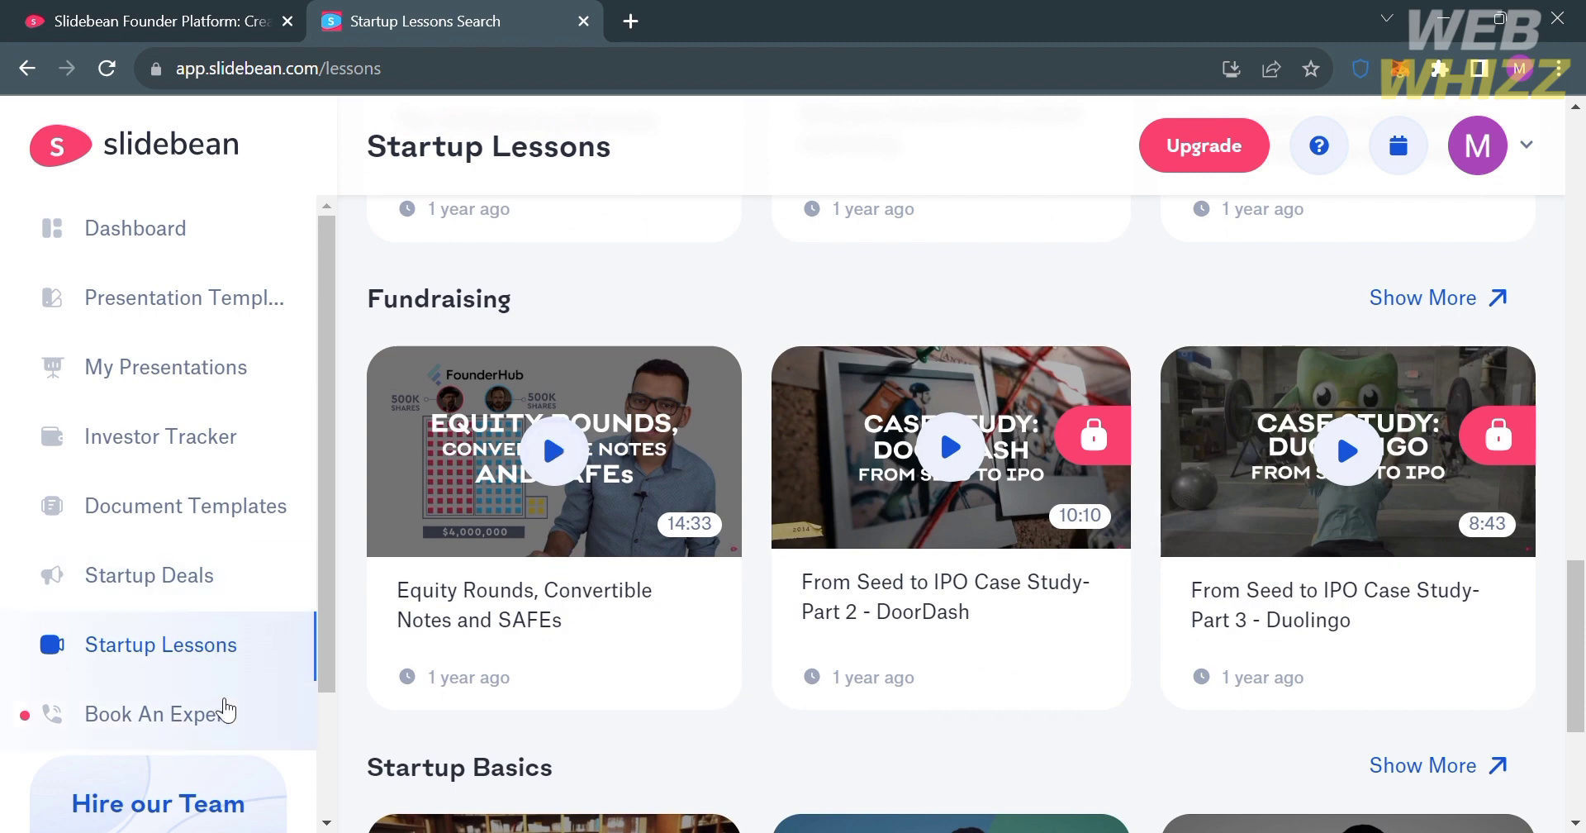
pyautogui.click(219, 711)
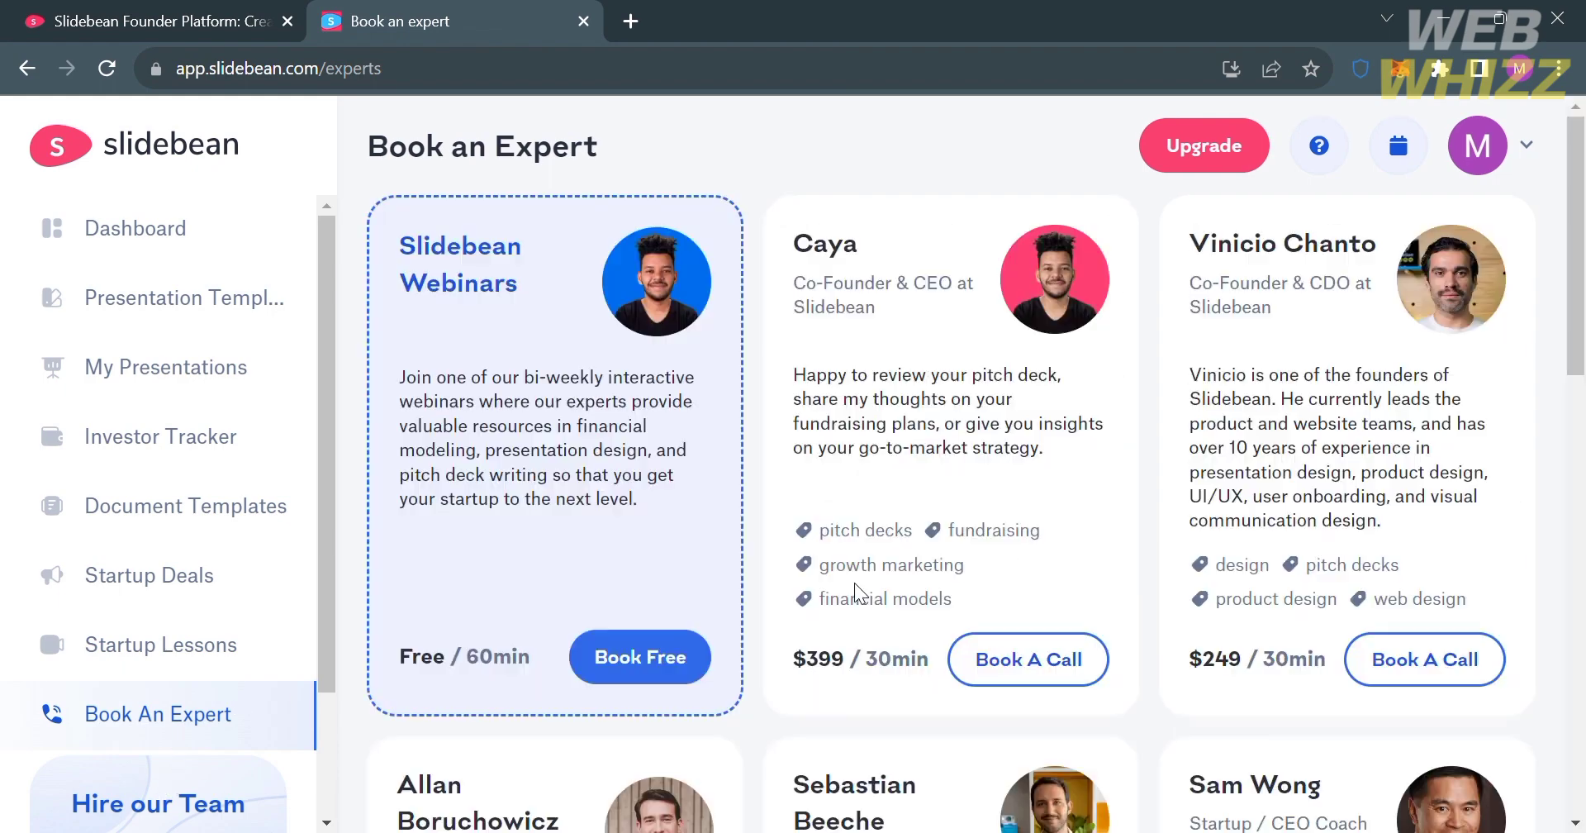
pyautogui.scroll(-1, 850, 585)
pyautogui.scroll(1, 859, 591)
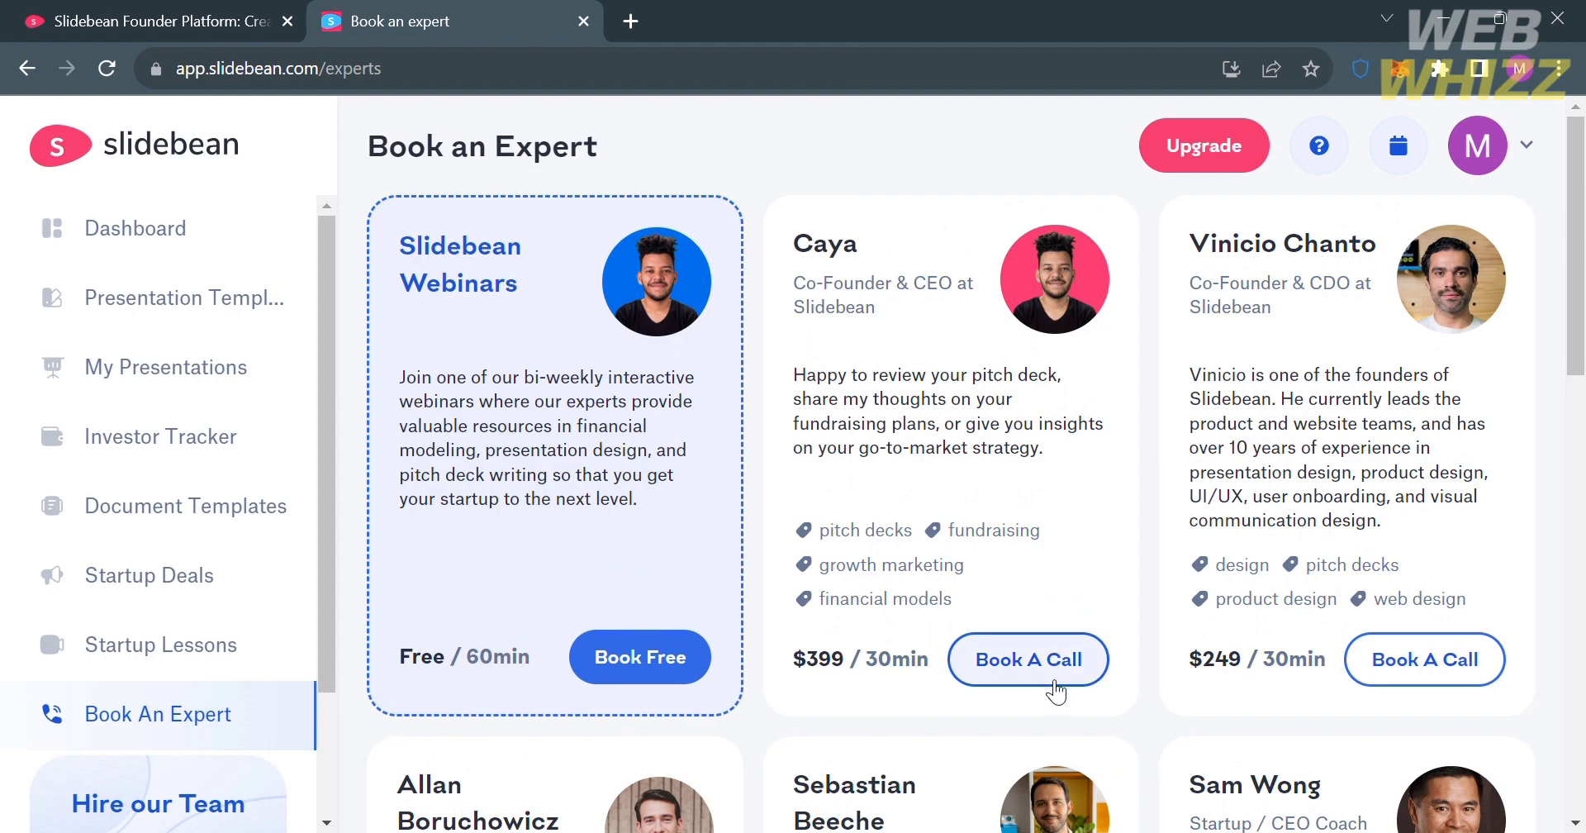
pyautogui.scroll(-2, 1274, 706)
pyautogui.scroll(-10, 1276, 706)
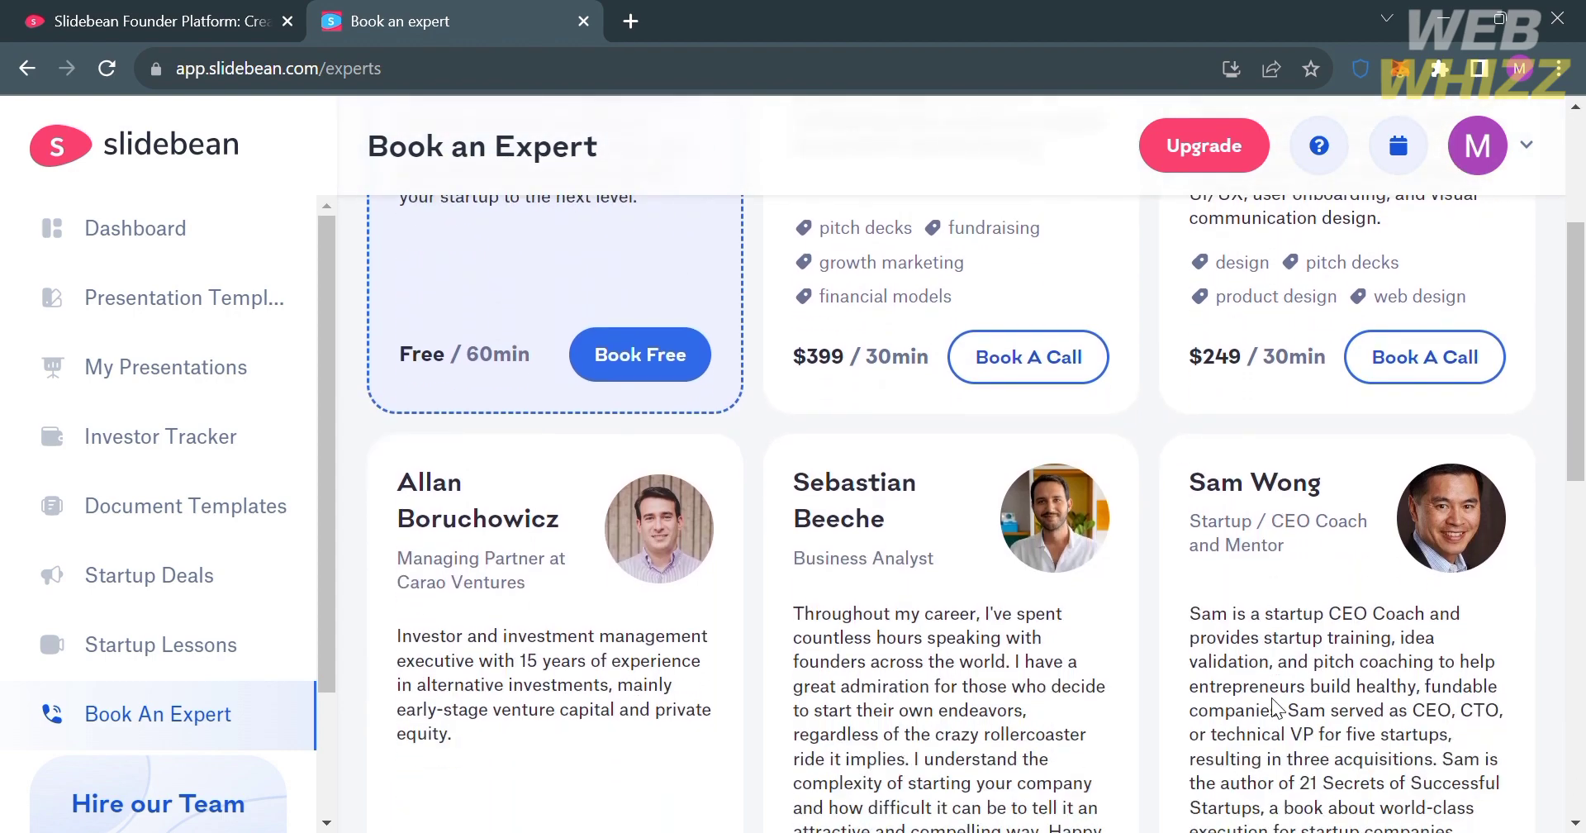
pyautogui.scroll(-4, 1276, 706)
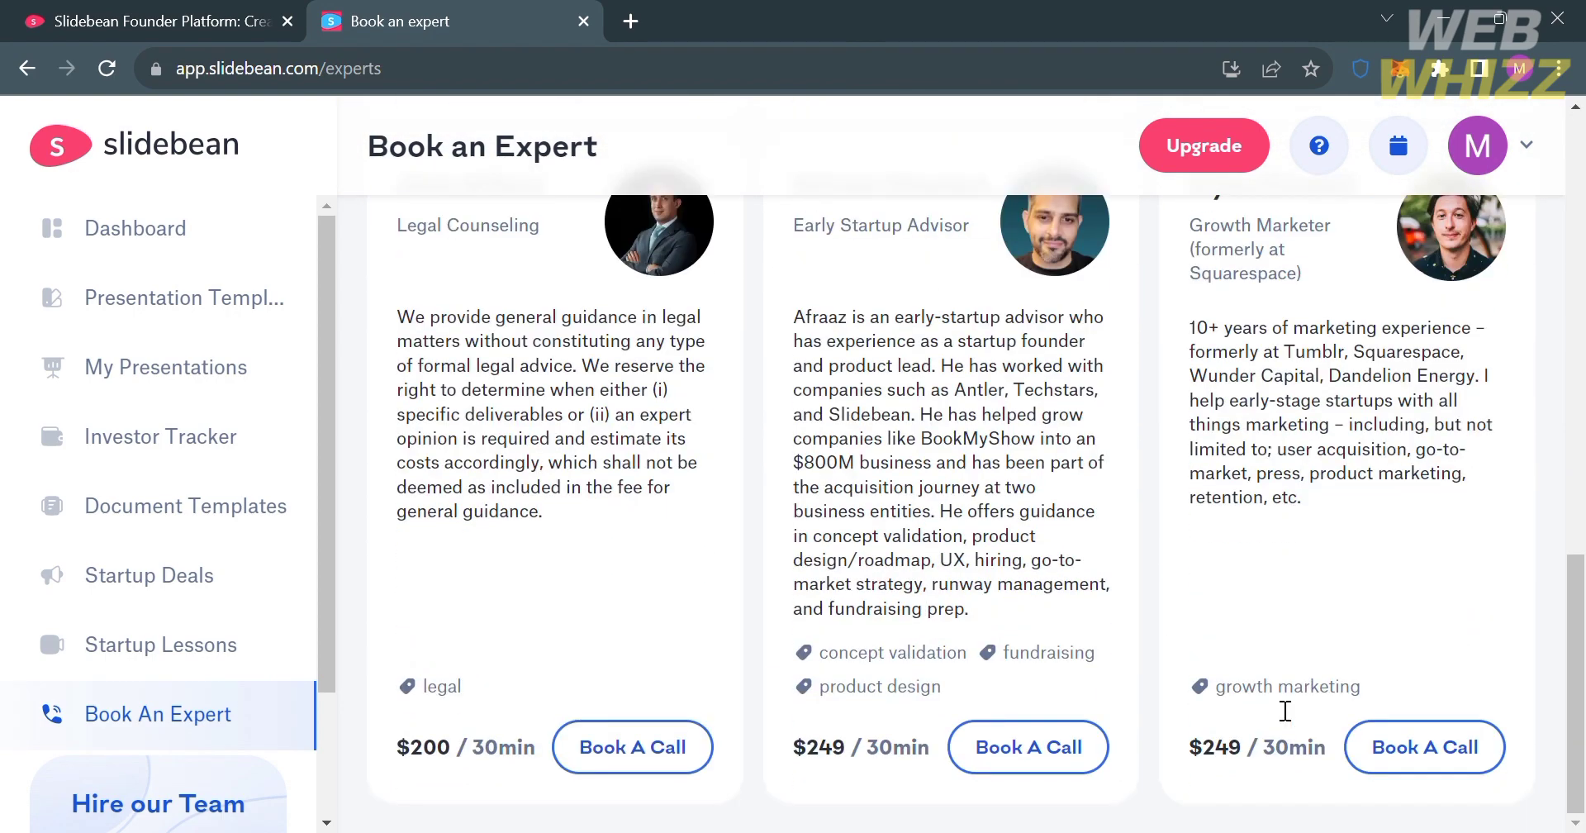
pyautogui.scroll(15, 1278, 707)
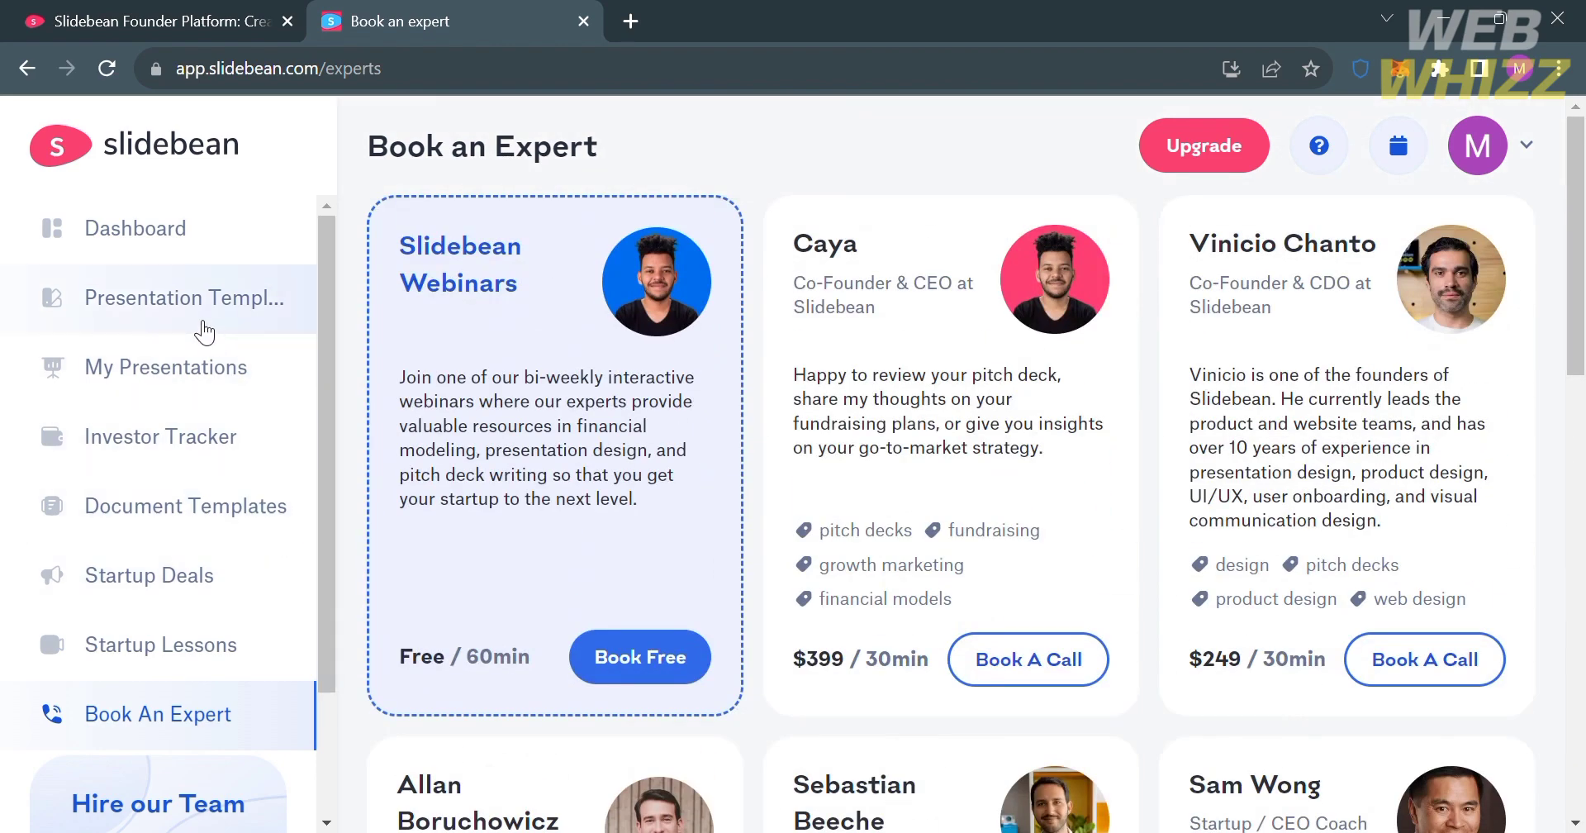
# Step: Browse the Presentation Templates gallery and preview The Startup Pitch Deck template's details
pyautogui.click(203, 330)
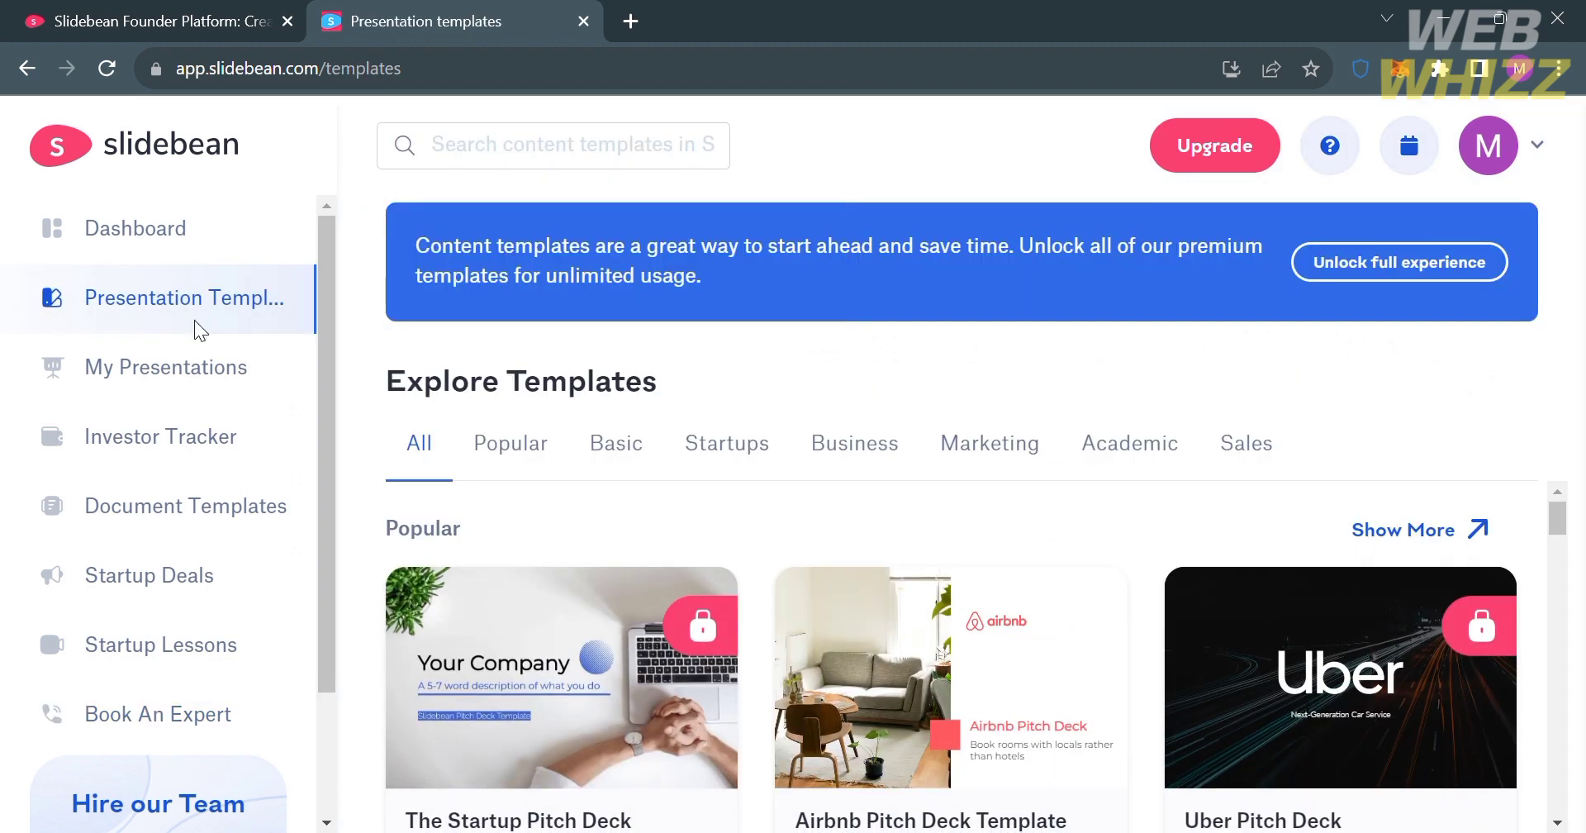
pyautogui.scroll(-2, 1027, 639)
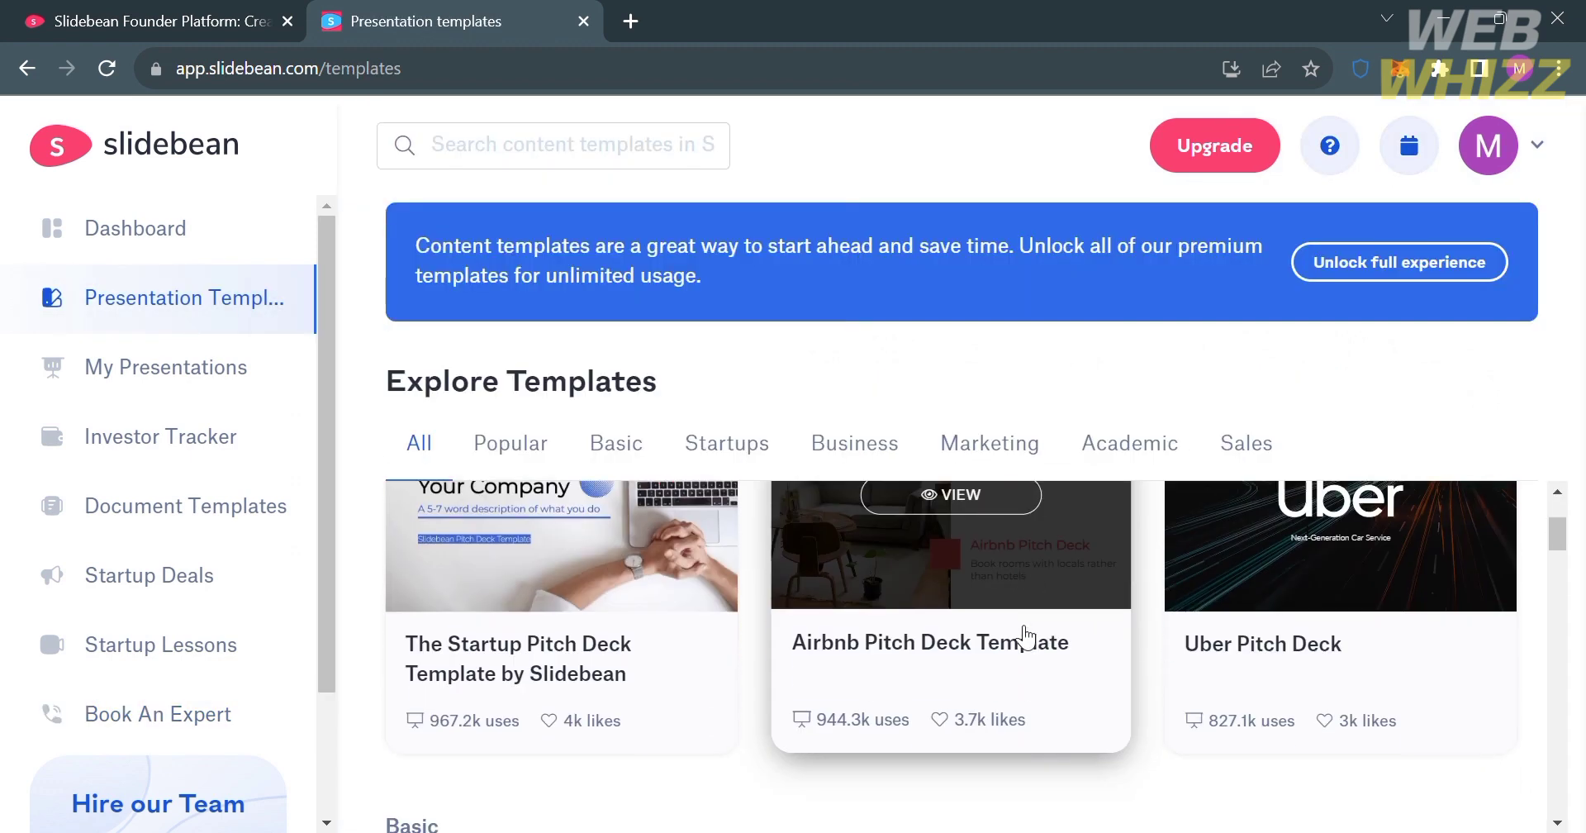
pyautogui.scroll(1, 602, 596)
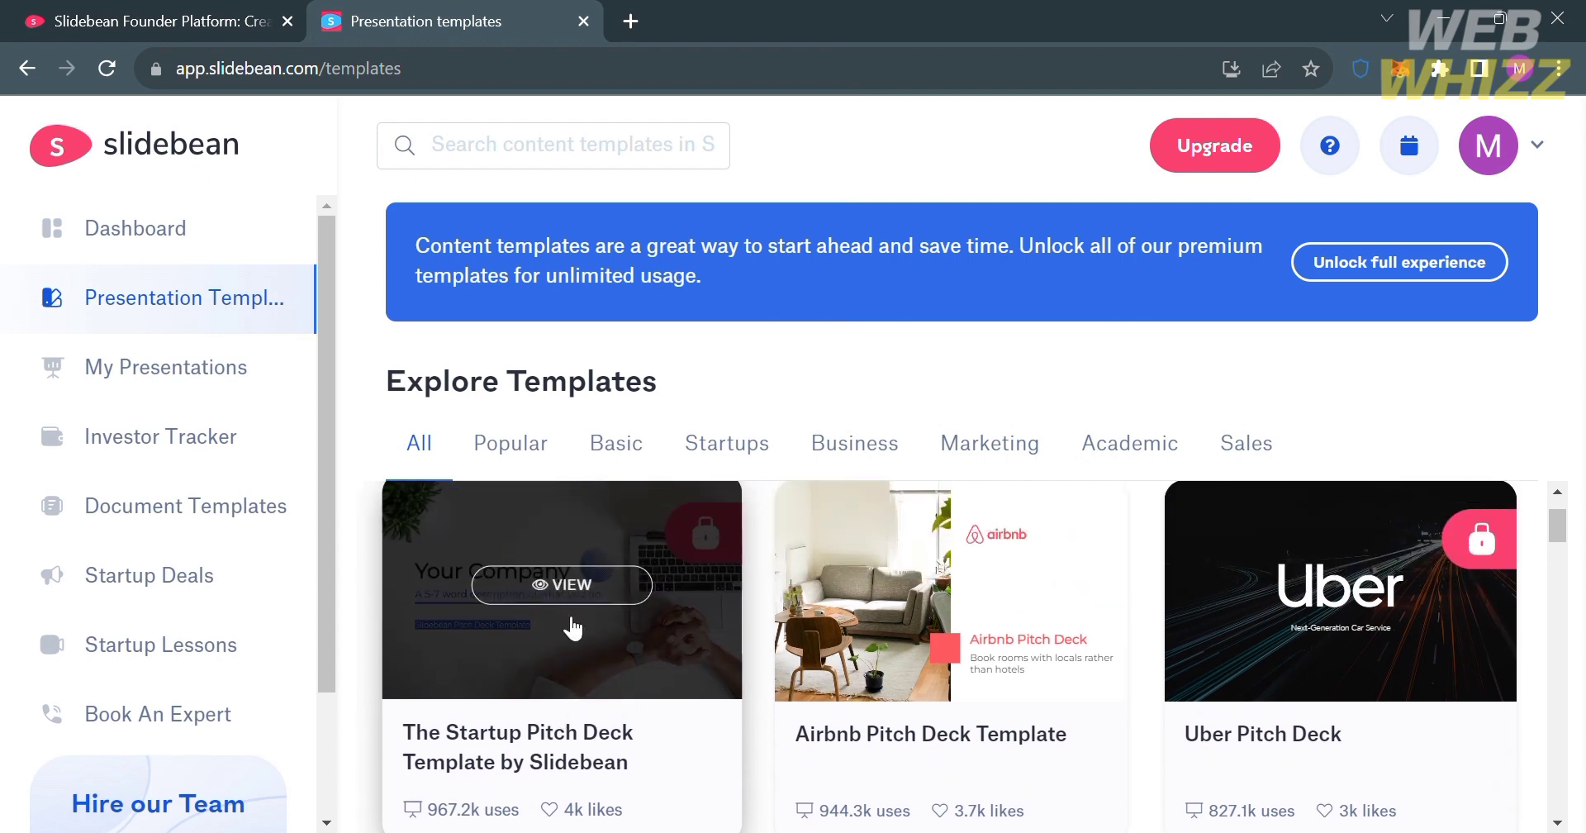
pyautogui.click(572, 587)
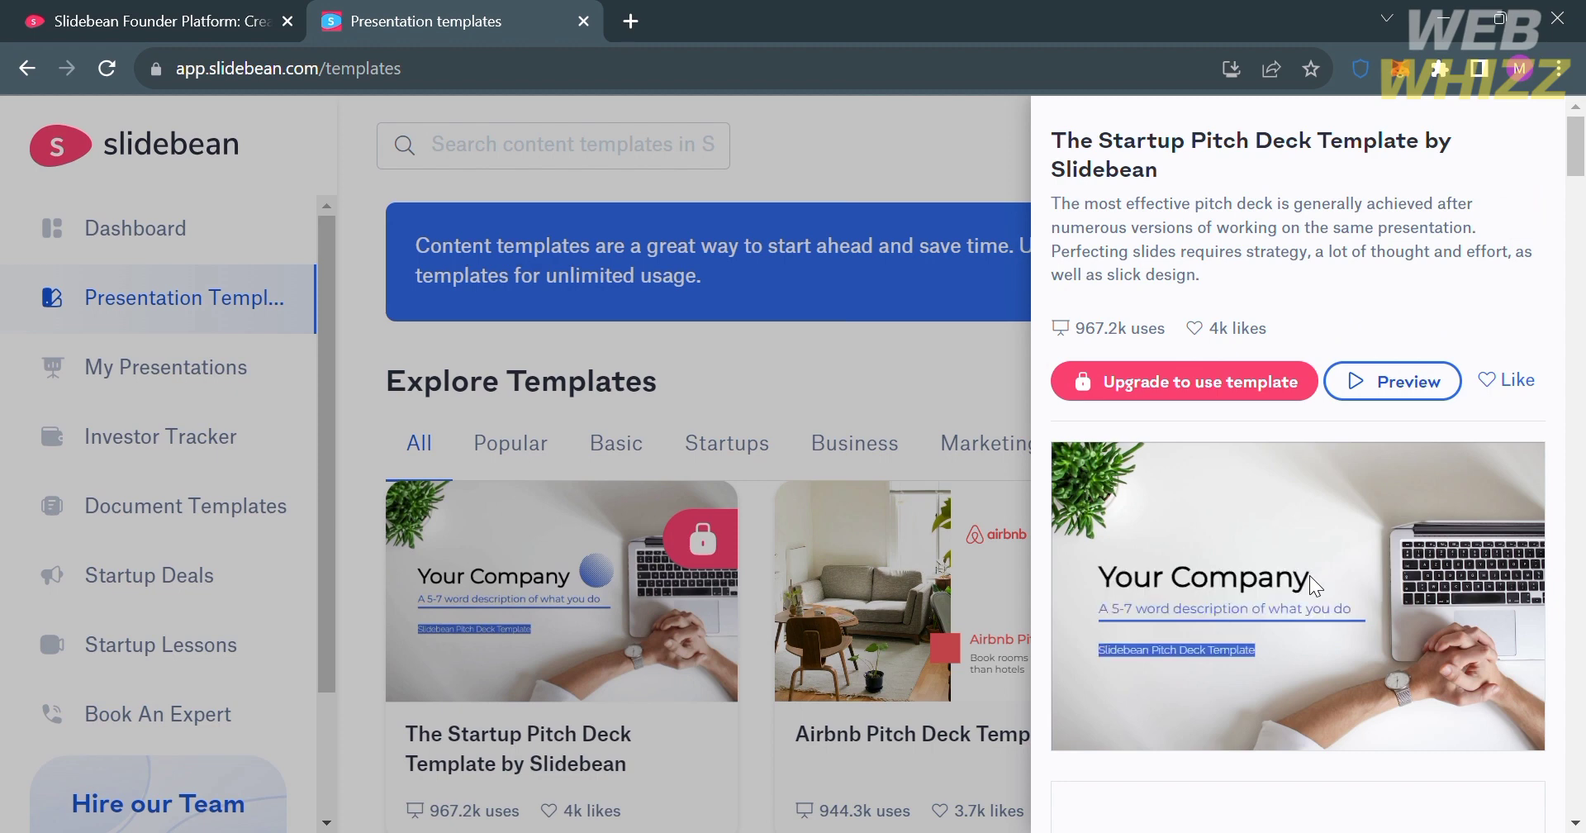
pyautogui.click(930, 389)
# Step: Open the Dark Presentation Template's details and like it
pyautogui.scroll(-6, 1056, 578)
pyautogui.scroll(3, 1061, 584)
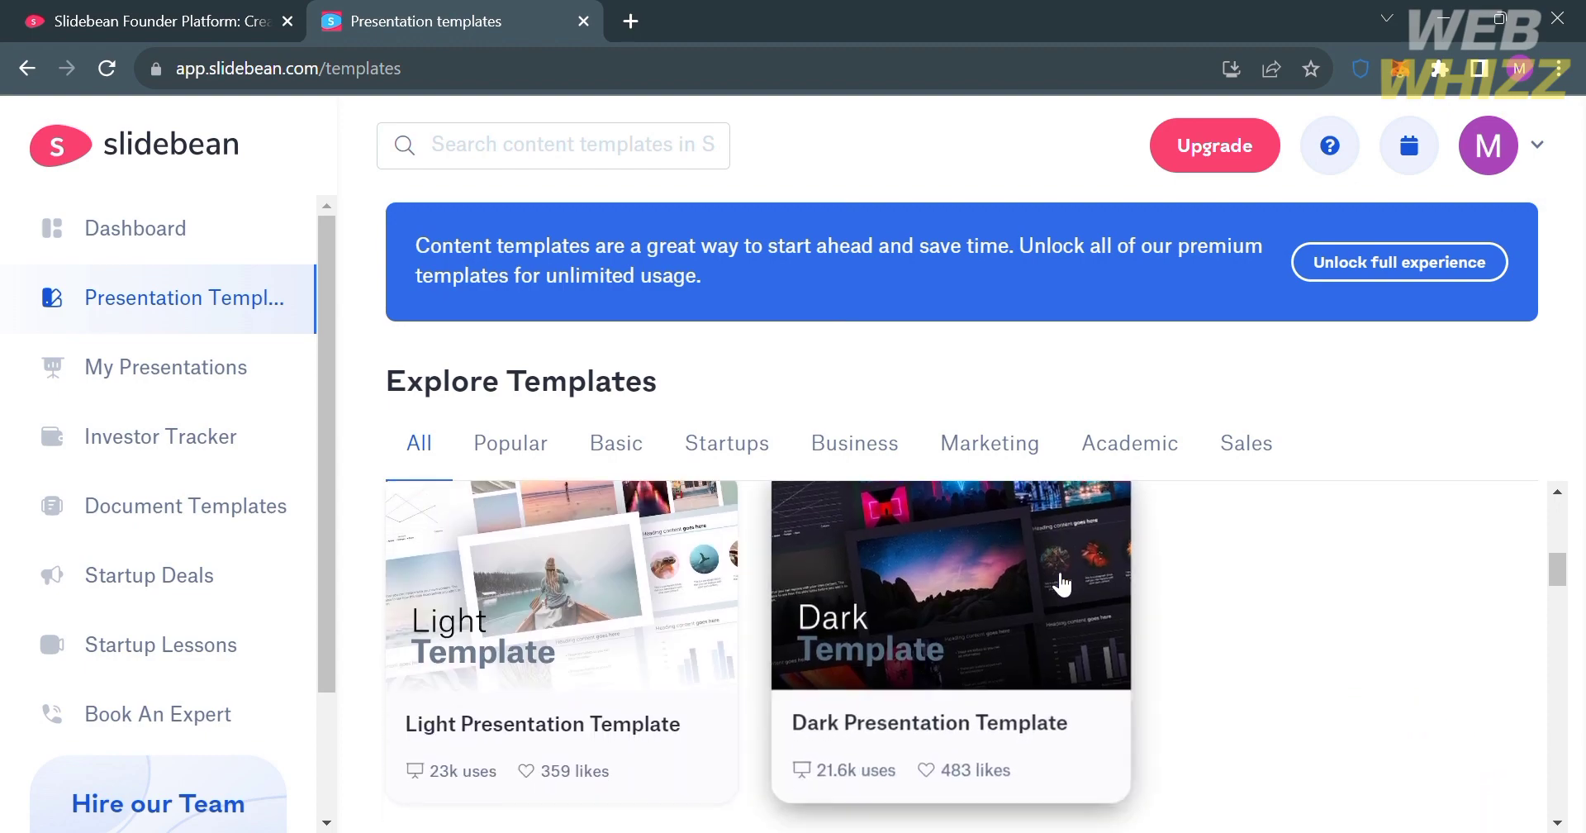
pyautogui.click(1056, 584)
pyautogui.scroll(-7, 1343, 529)
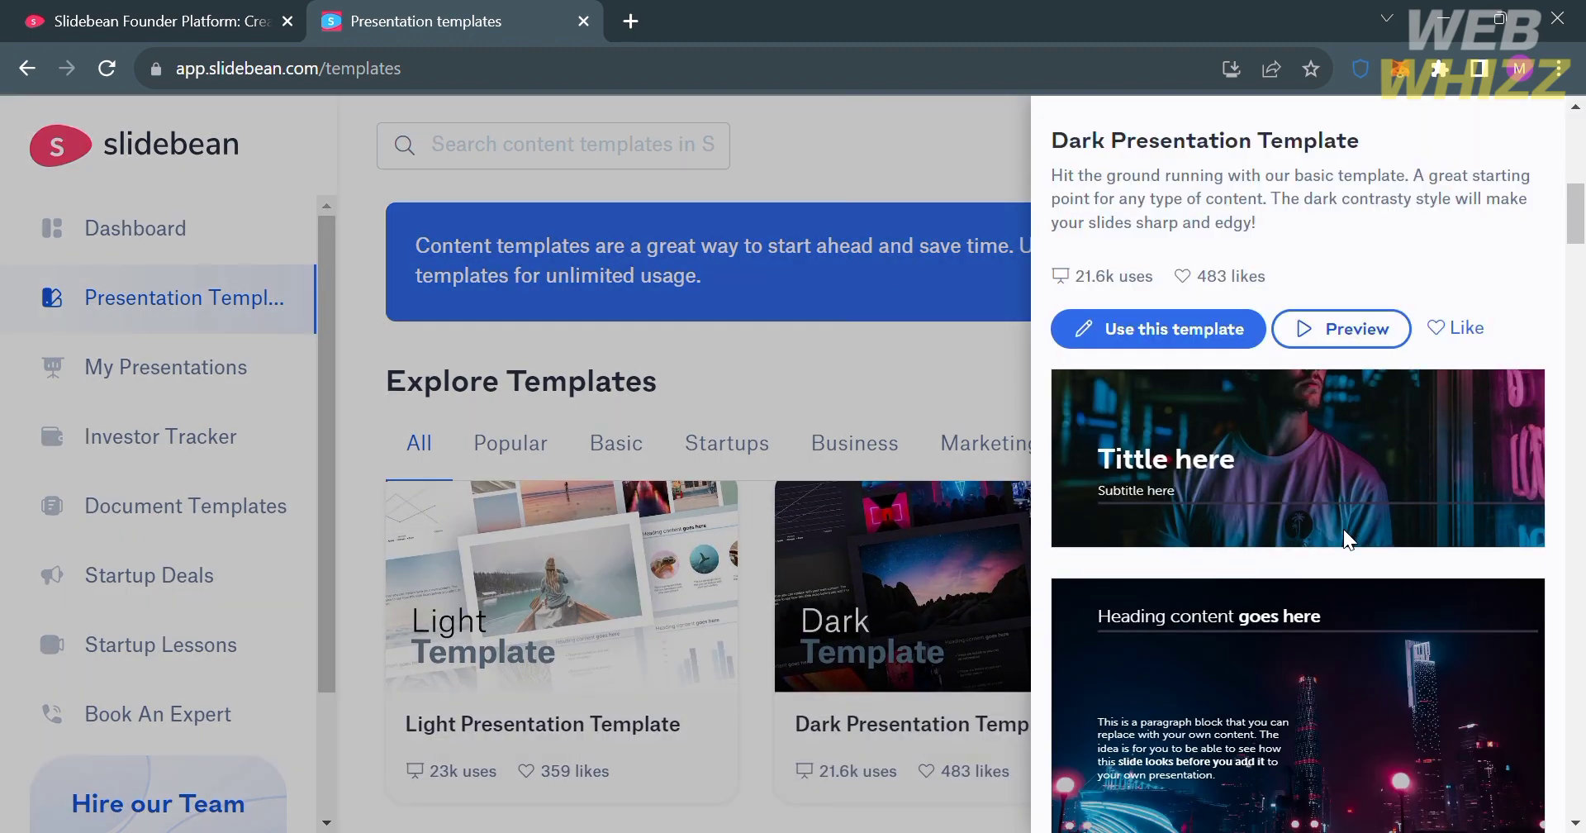
pyautogui.scroll(-3, 1346, 539)
pyautogui.click(1455, 328)
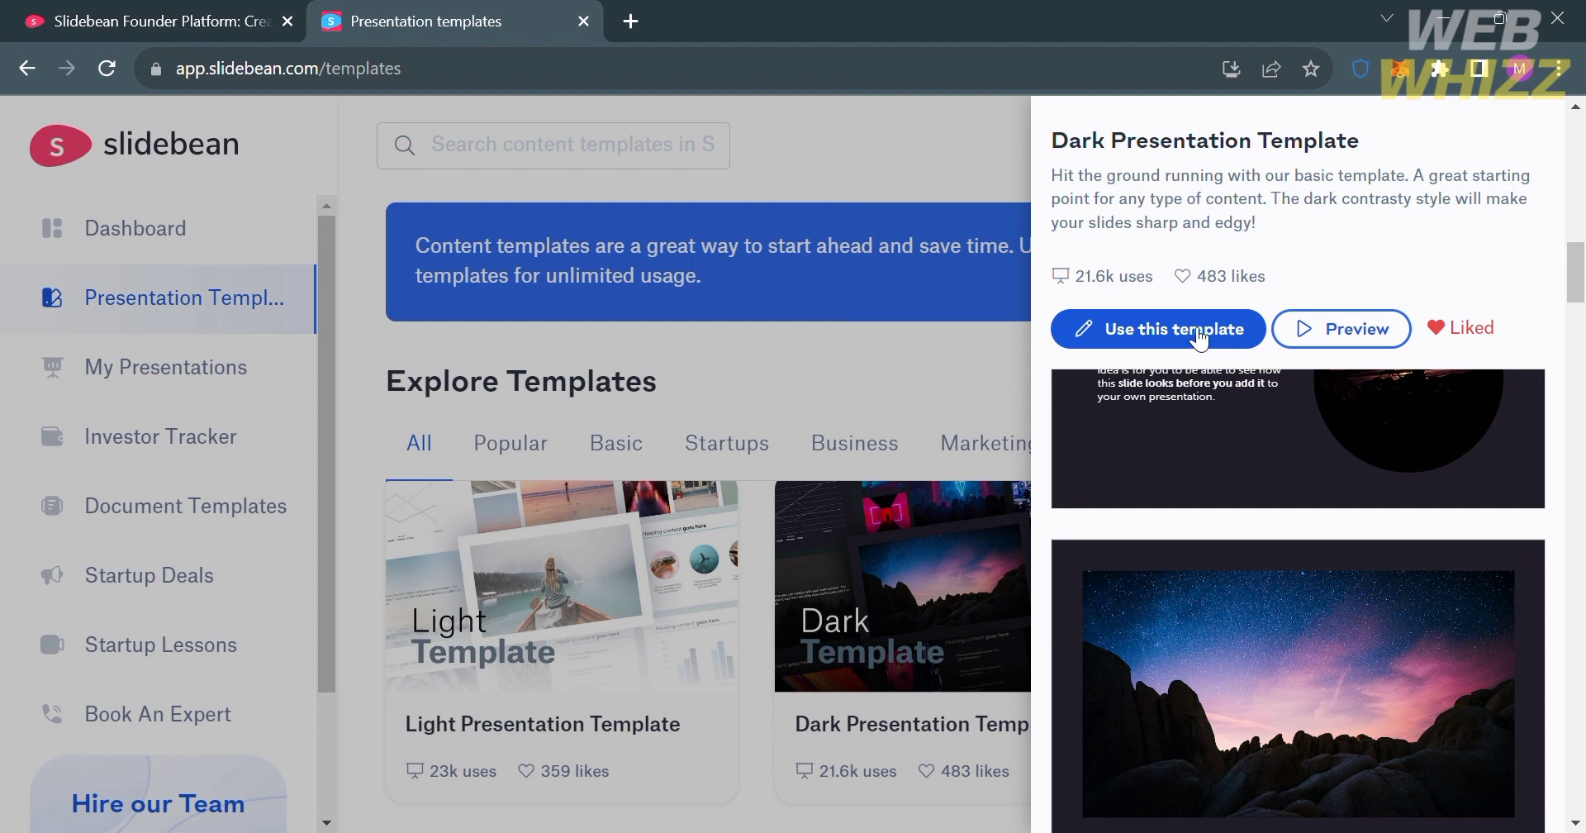
# Step: Create an Untitled presentation from the Dark template, show slide 2 and try moving it higher
pyautogui.click(1197, 332)
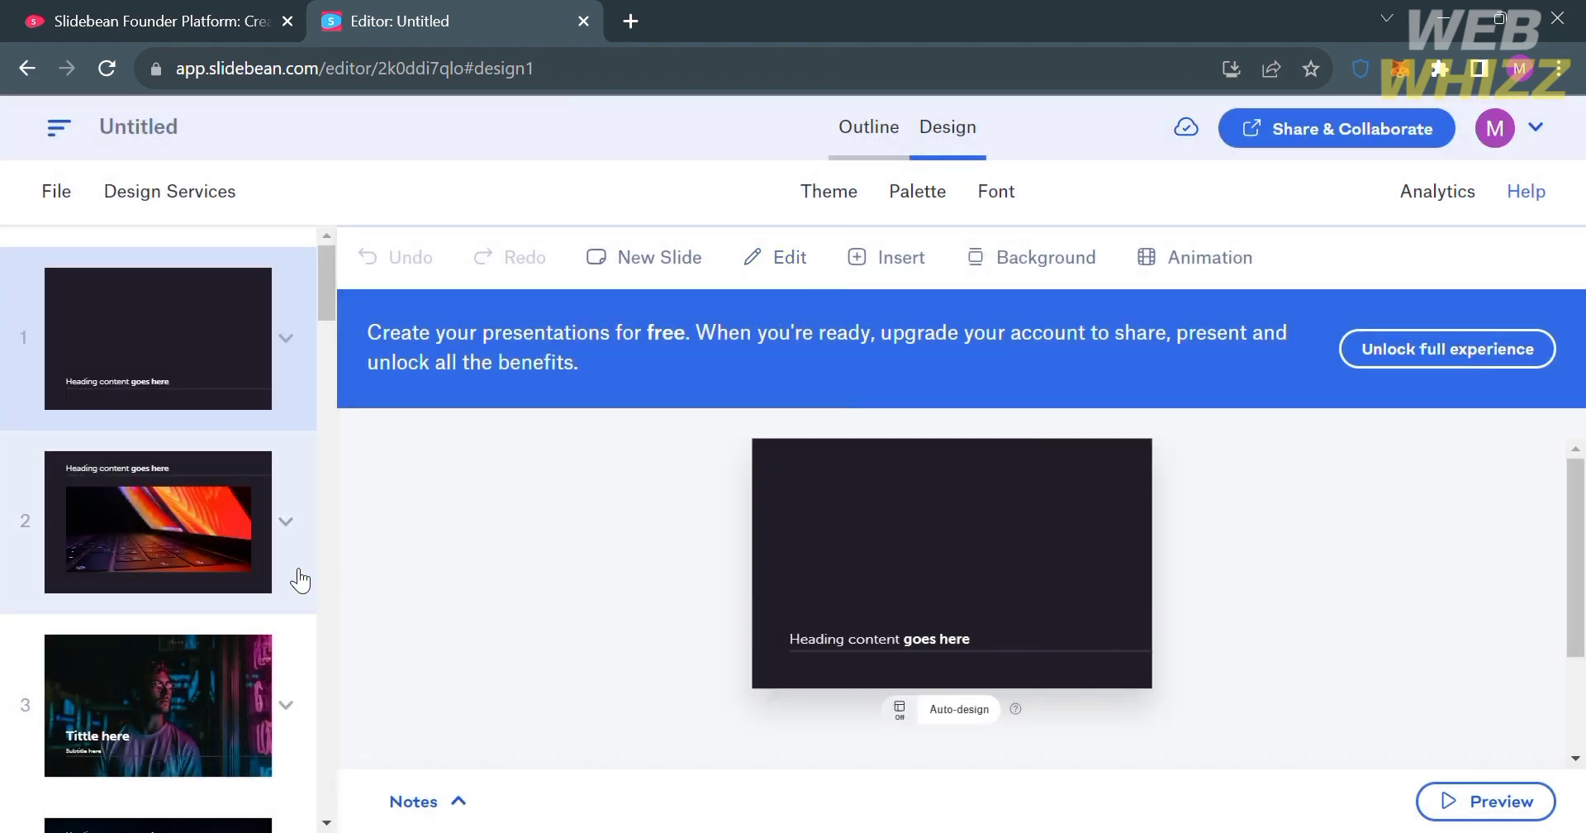
pyautogui.click(212, 550)
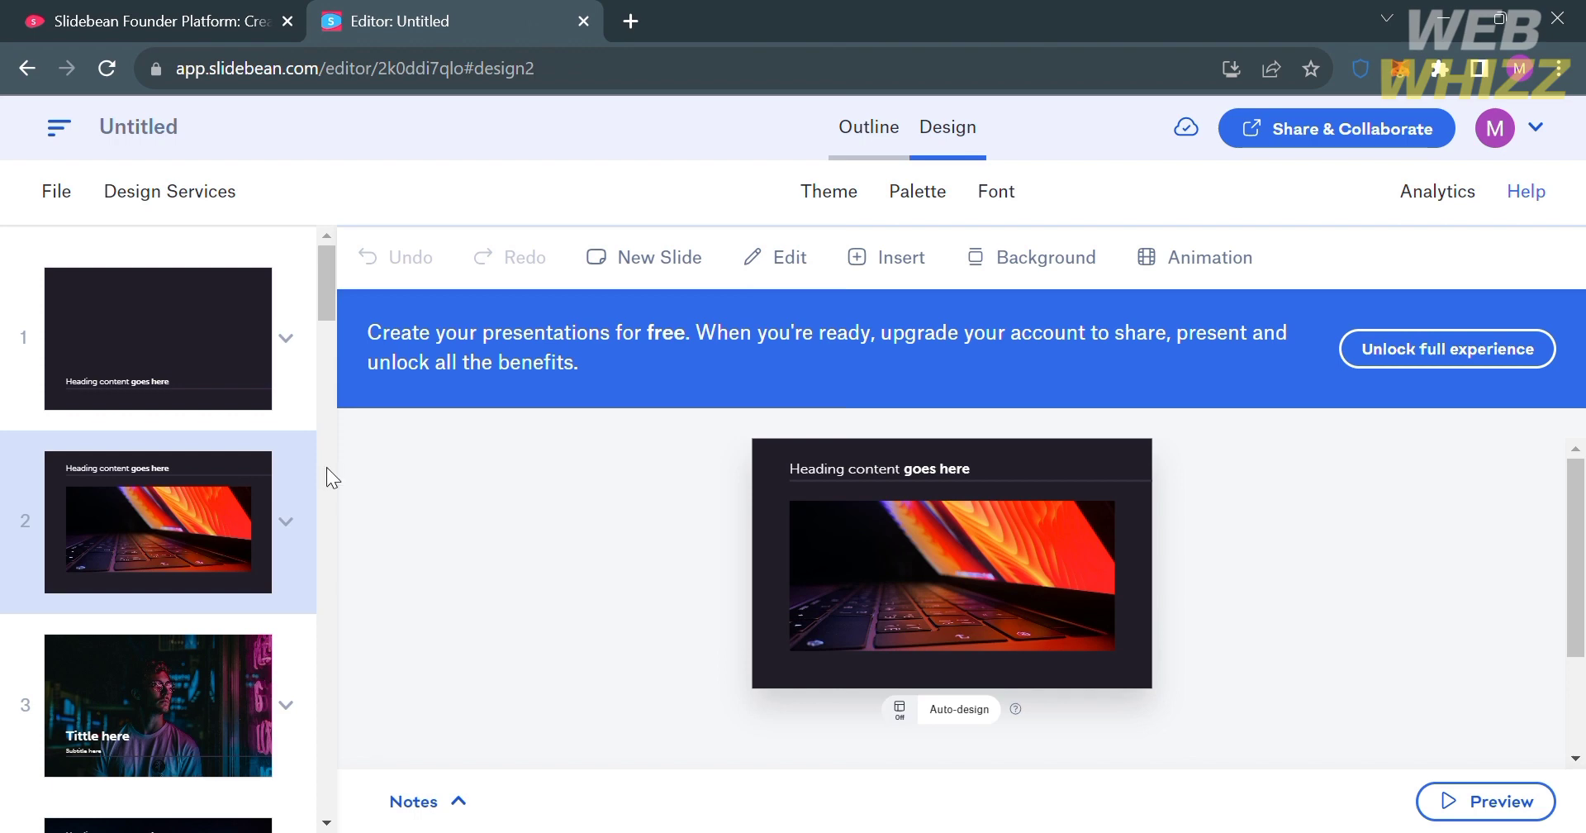
pyautogui.moveTo(164, 506); pyautogui.dragTo(117, 446)
# Step: Select slide 2's laptop photo and heading, reviewing the Edit menu commands for each
pyautogui.click(866, 512)
pyautogui.click(800, 259)
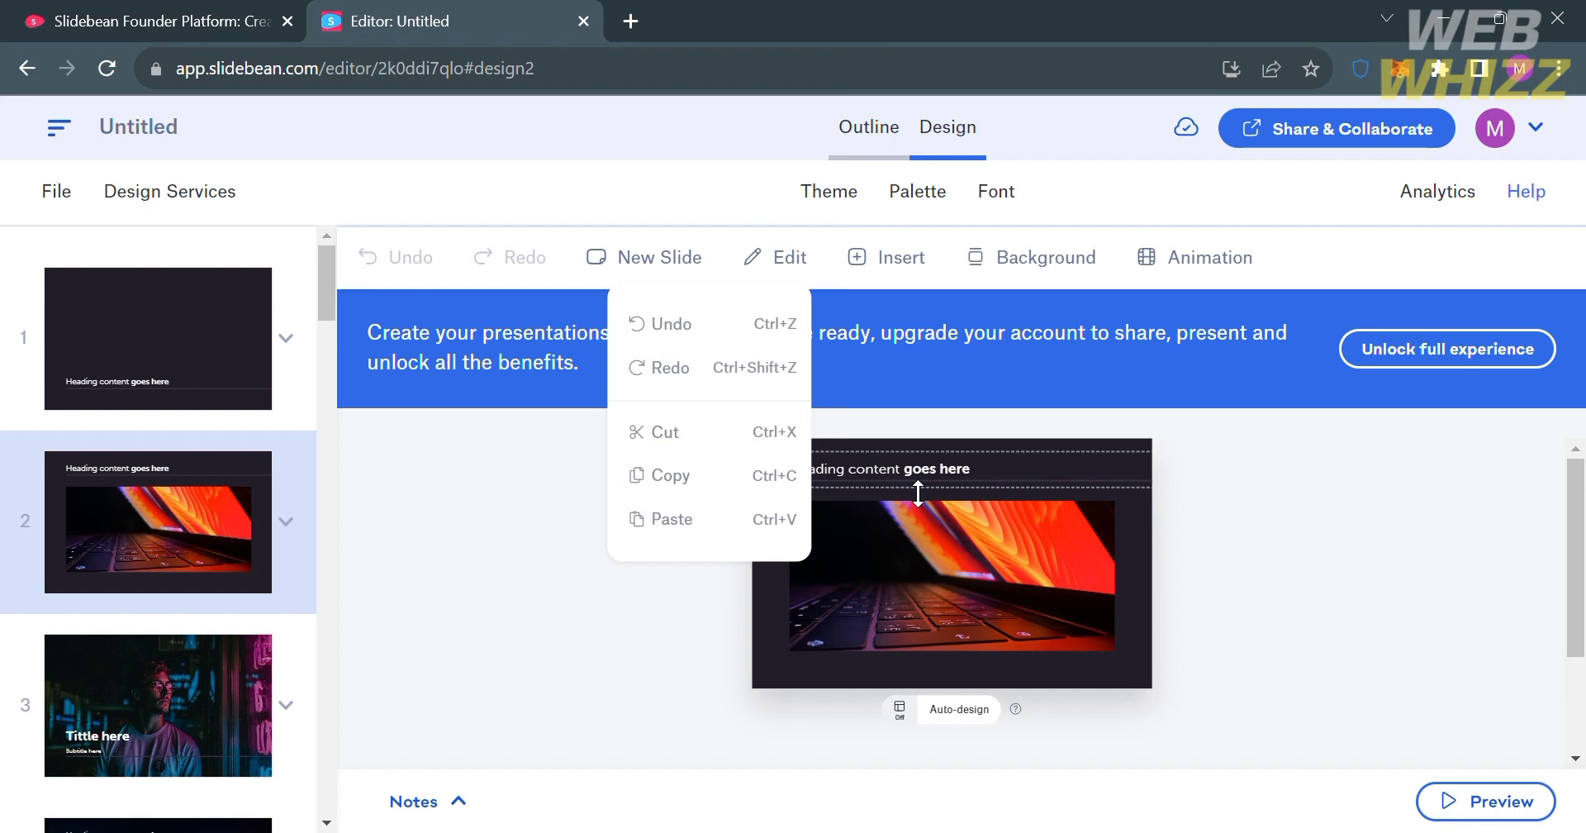
pyautogui.click(918, 493)
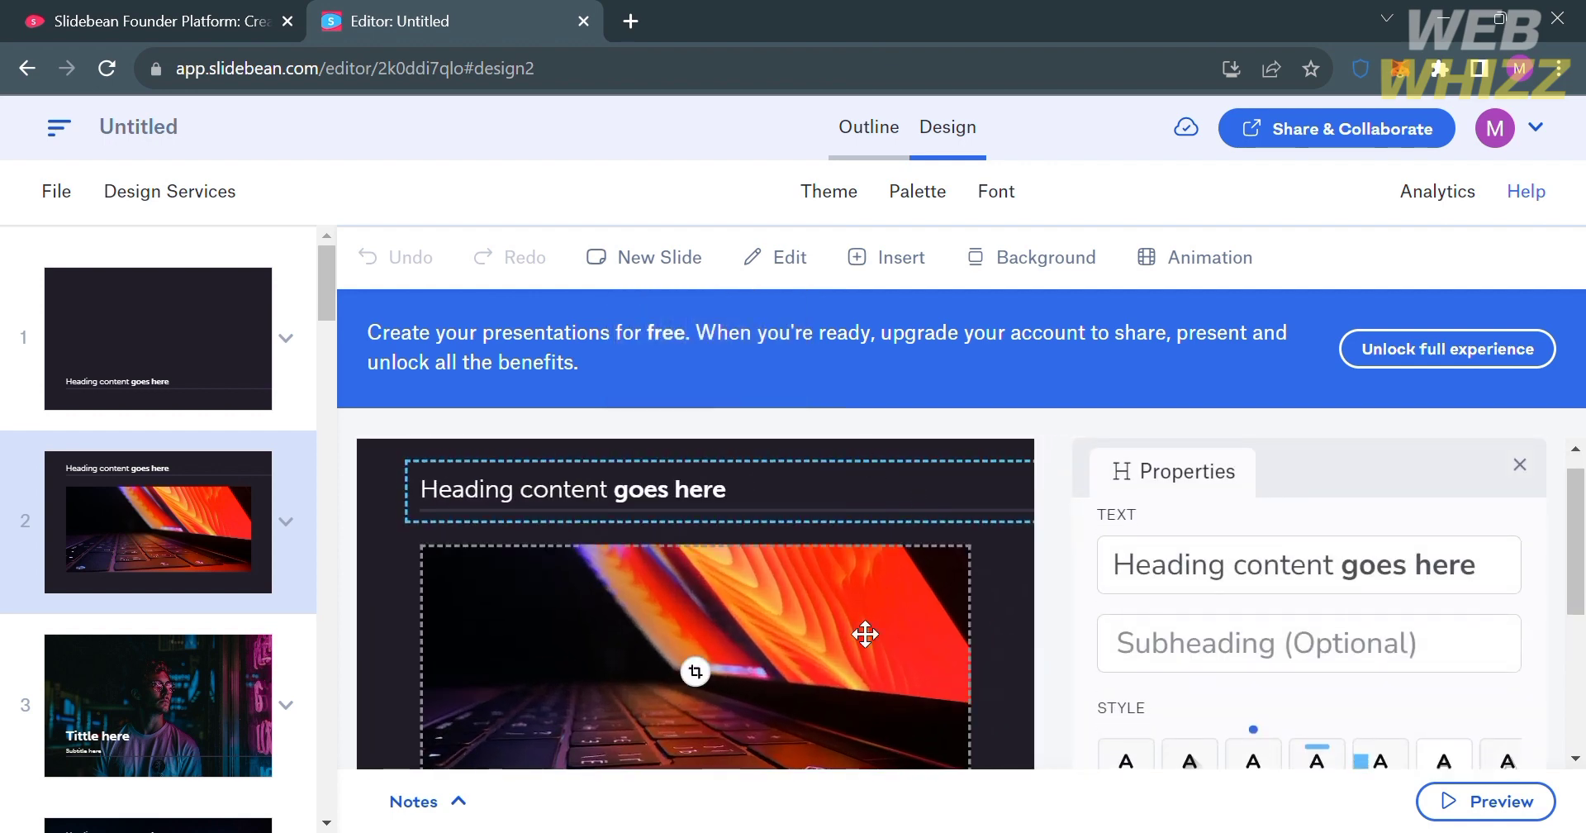
pyautogui.click(788, 257)
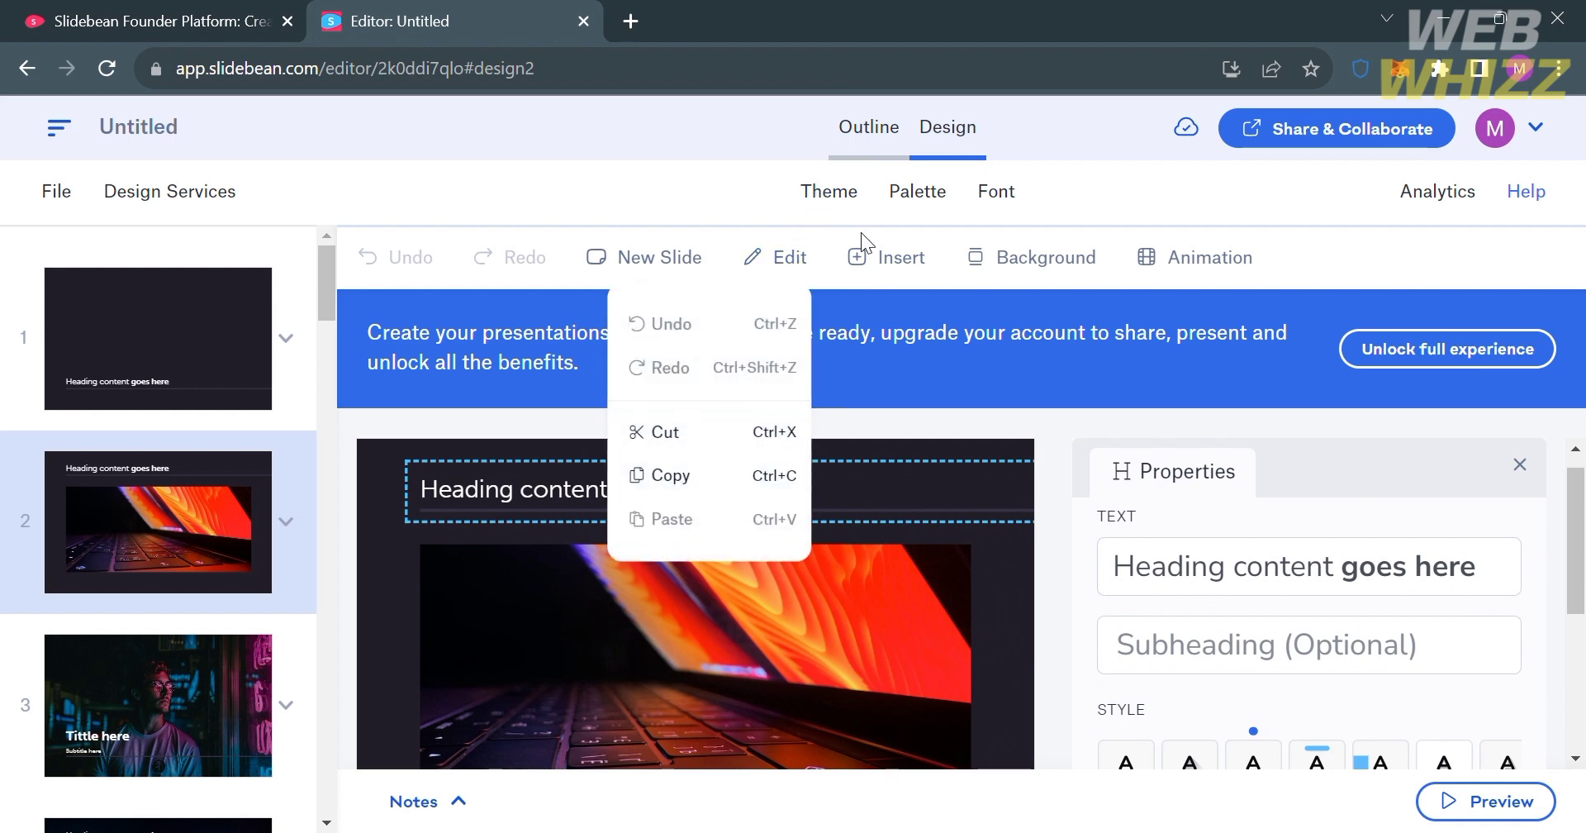
# Step: Look through the Insert menu options: New Slide, Text, Media, Chart, Shape and Logo
pyautogui.click(863, 258)
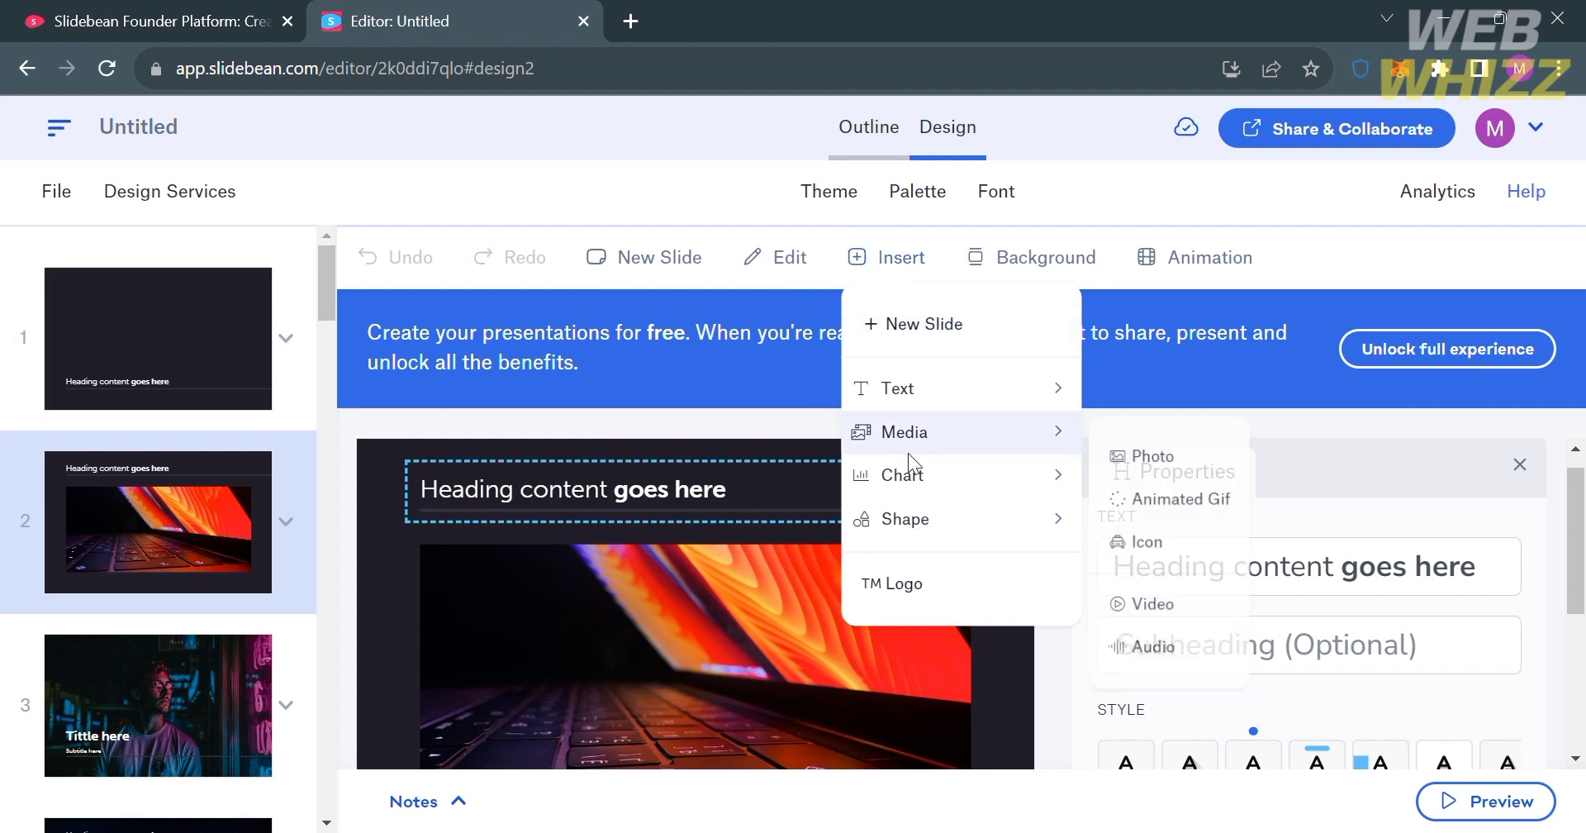
pyautogui.moveTo(944, 389)
pyautogui.moveTo(948, 438)
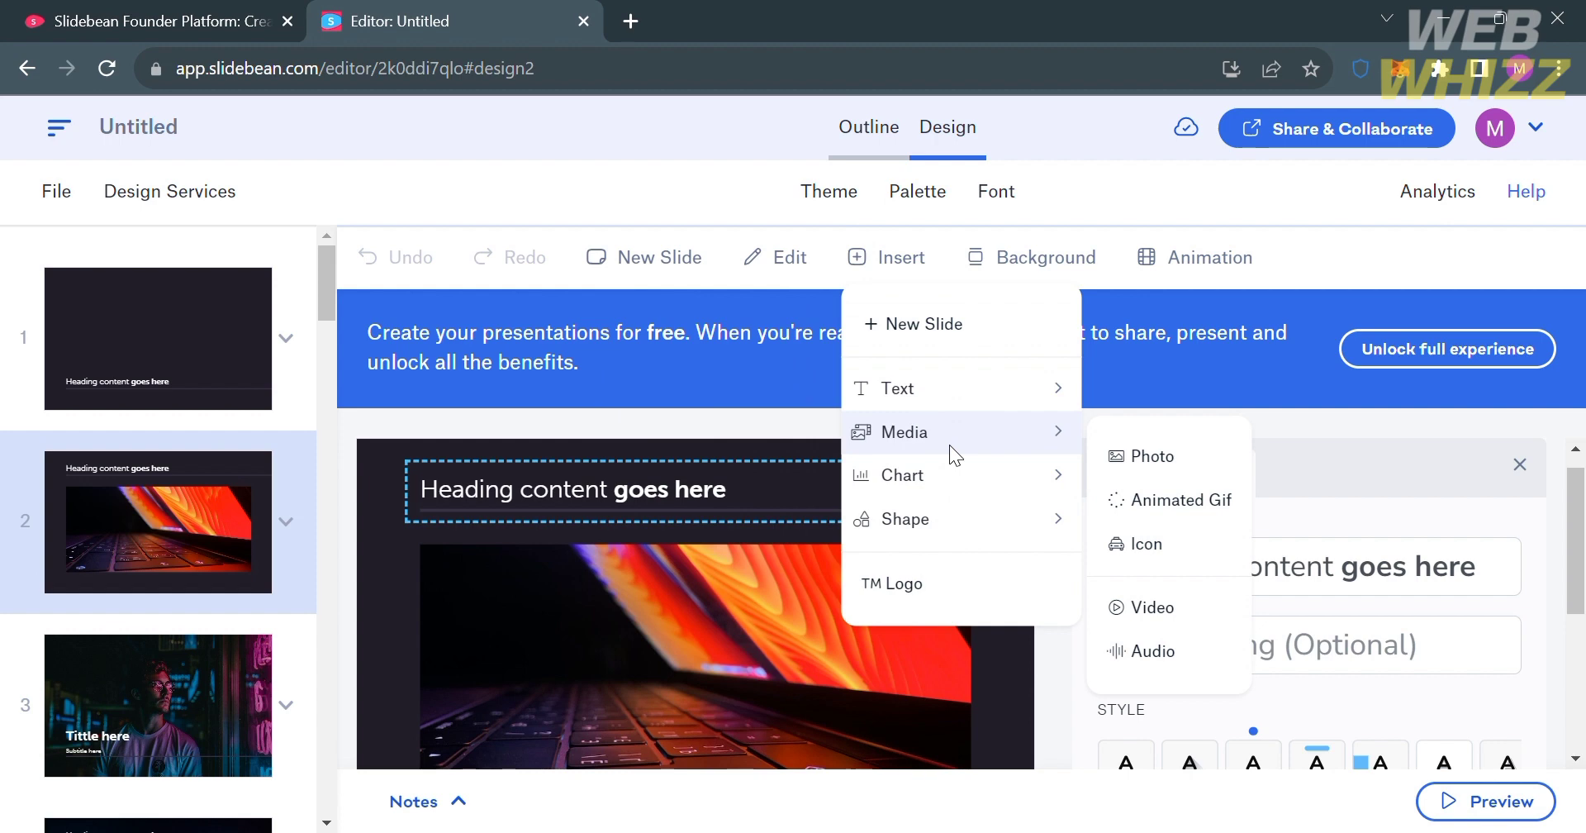
pyautogui.moveTo(956, 478)
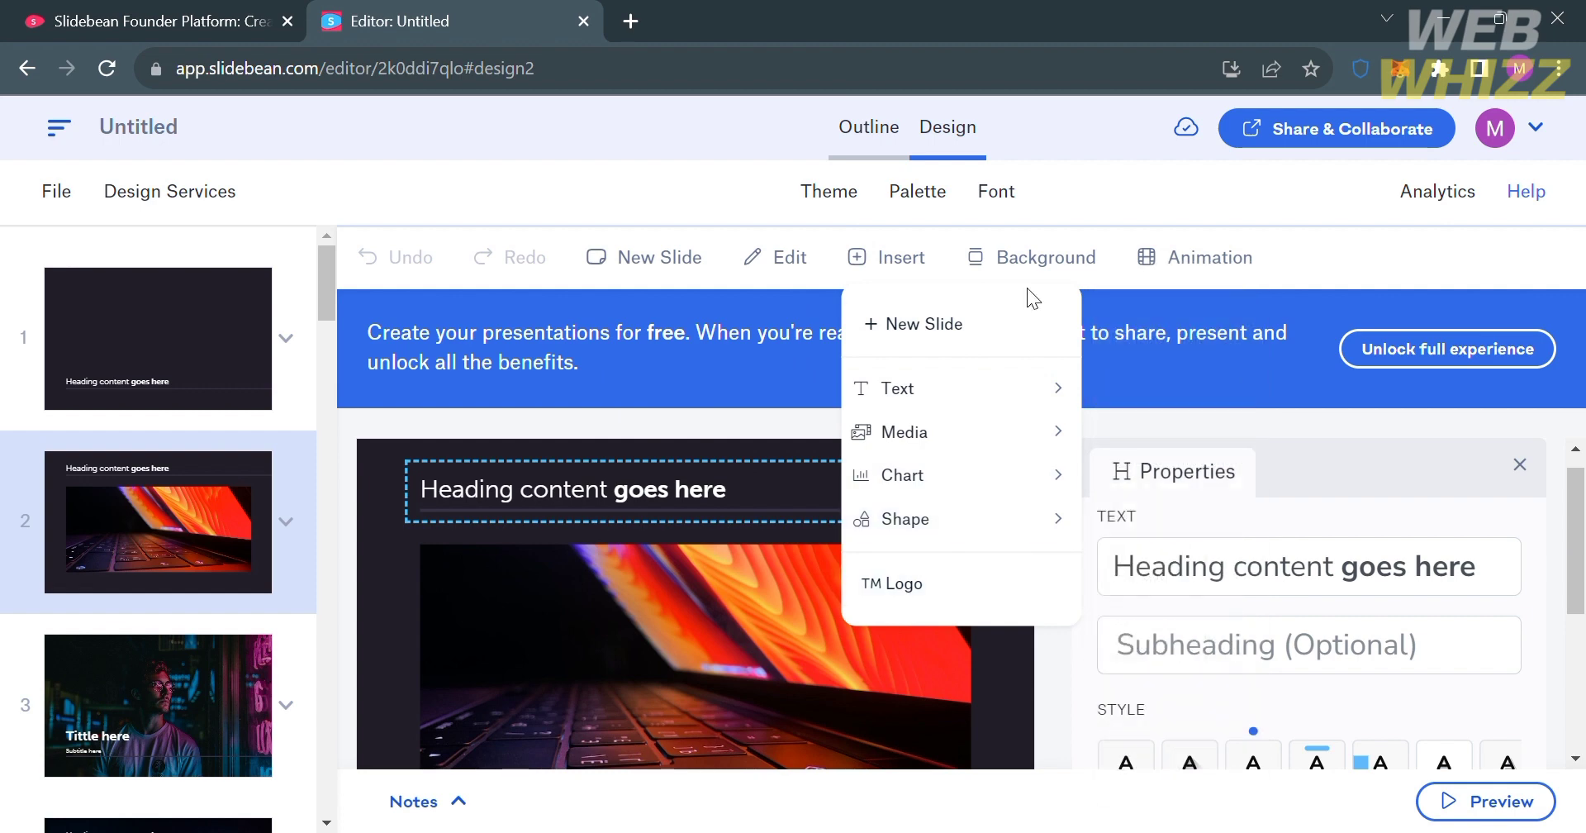
# Step: Give slide 2's background a gradient, trying radial, horizontal and finally diagonal
pyautogui.click(1001, 260)
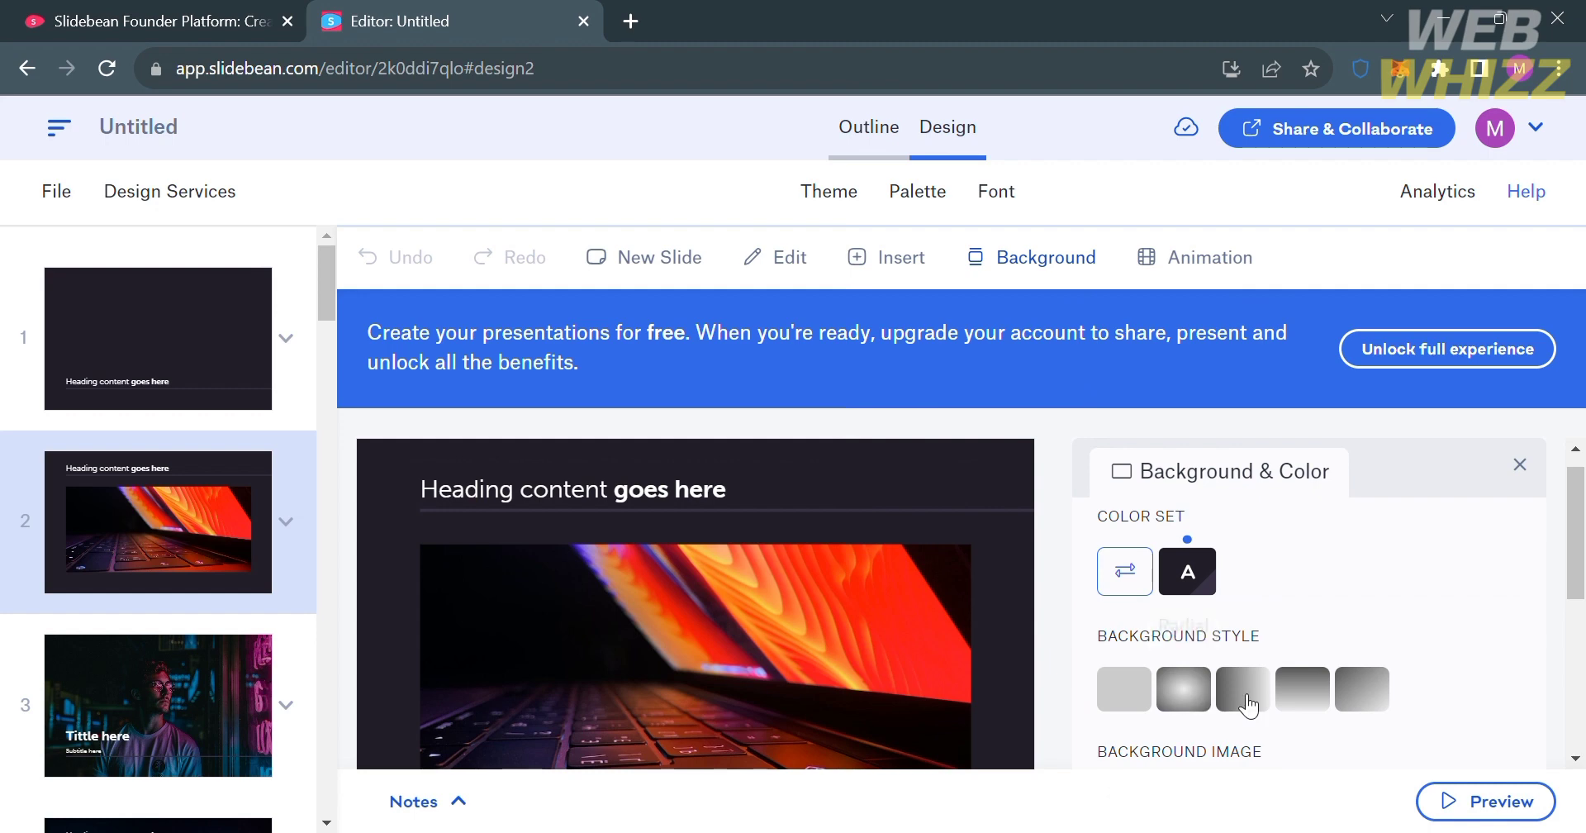
pyautogui.click(1198, 705)
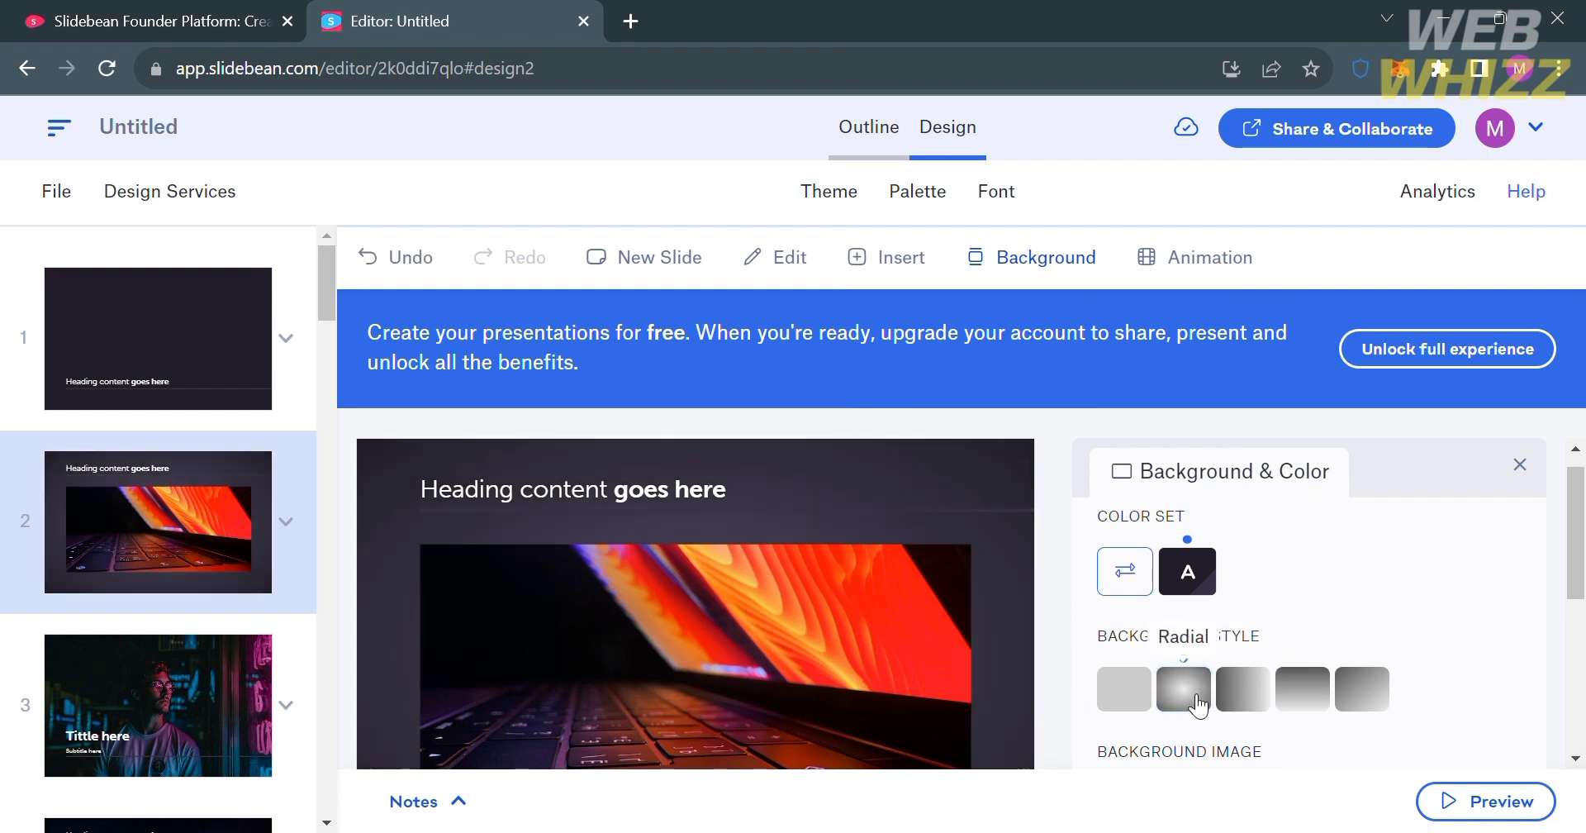
pyautogui.click(1239, 702)
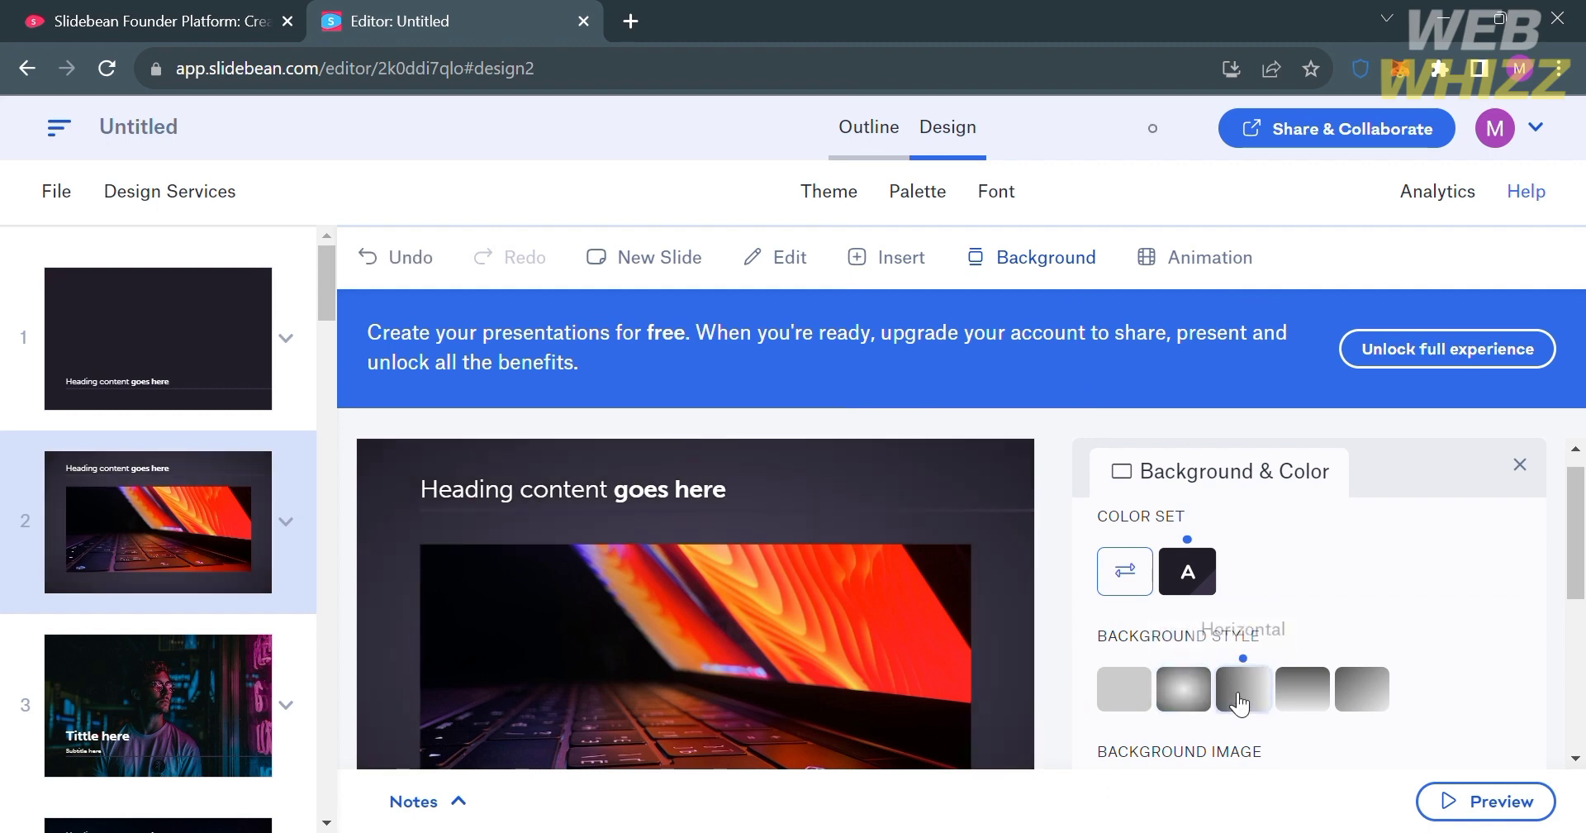
pyautogui.click(1359, 712)
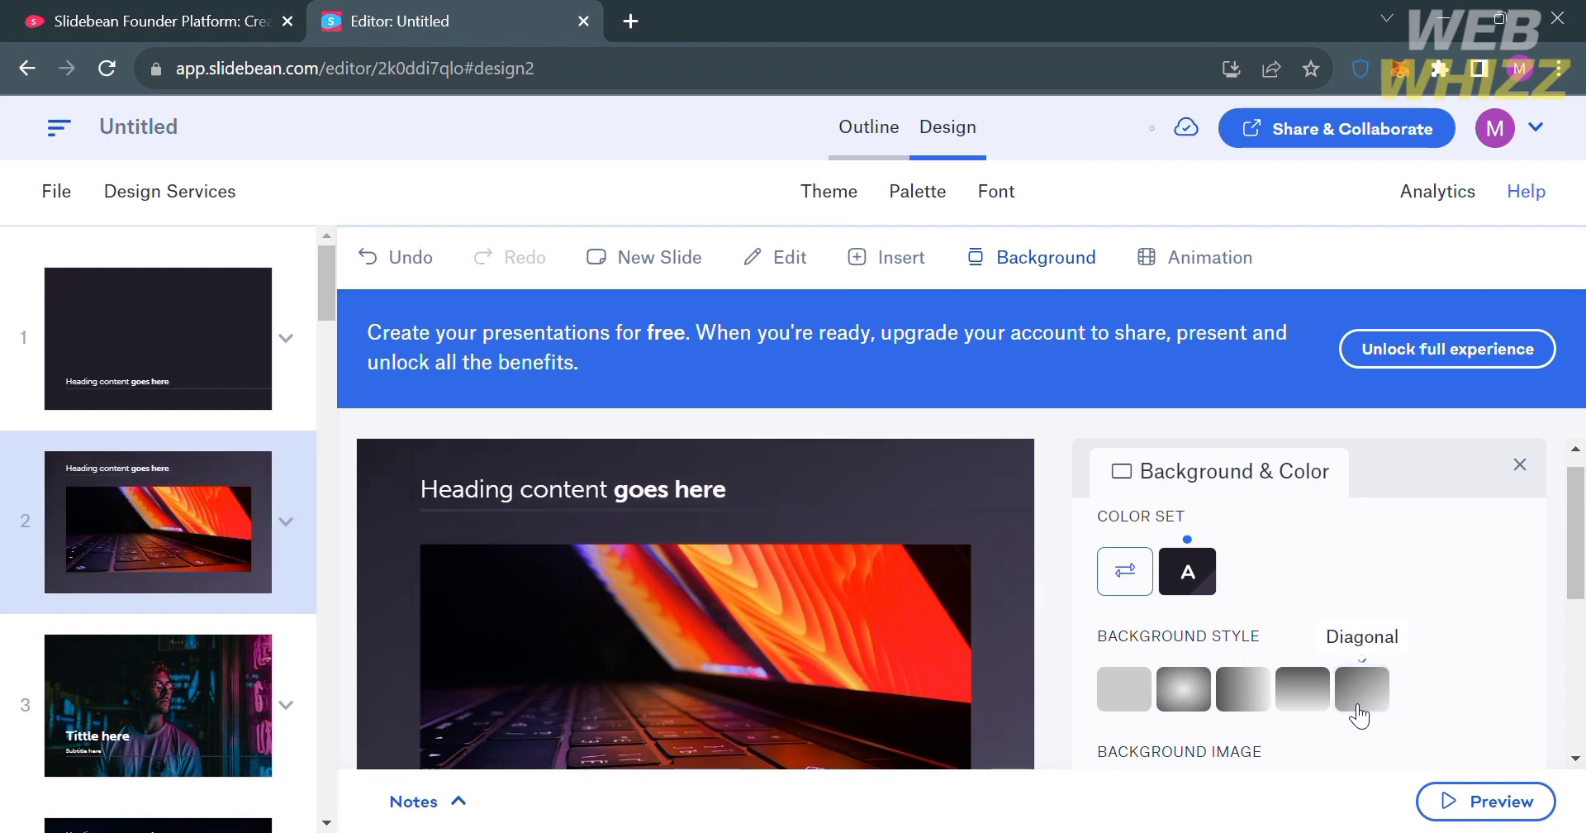
# Step: Review slide 2's animation order, with heading and image both in STEP 1
pyautogui.click(1209, 257)
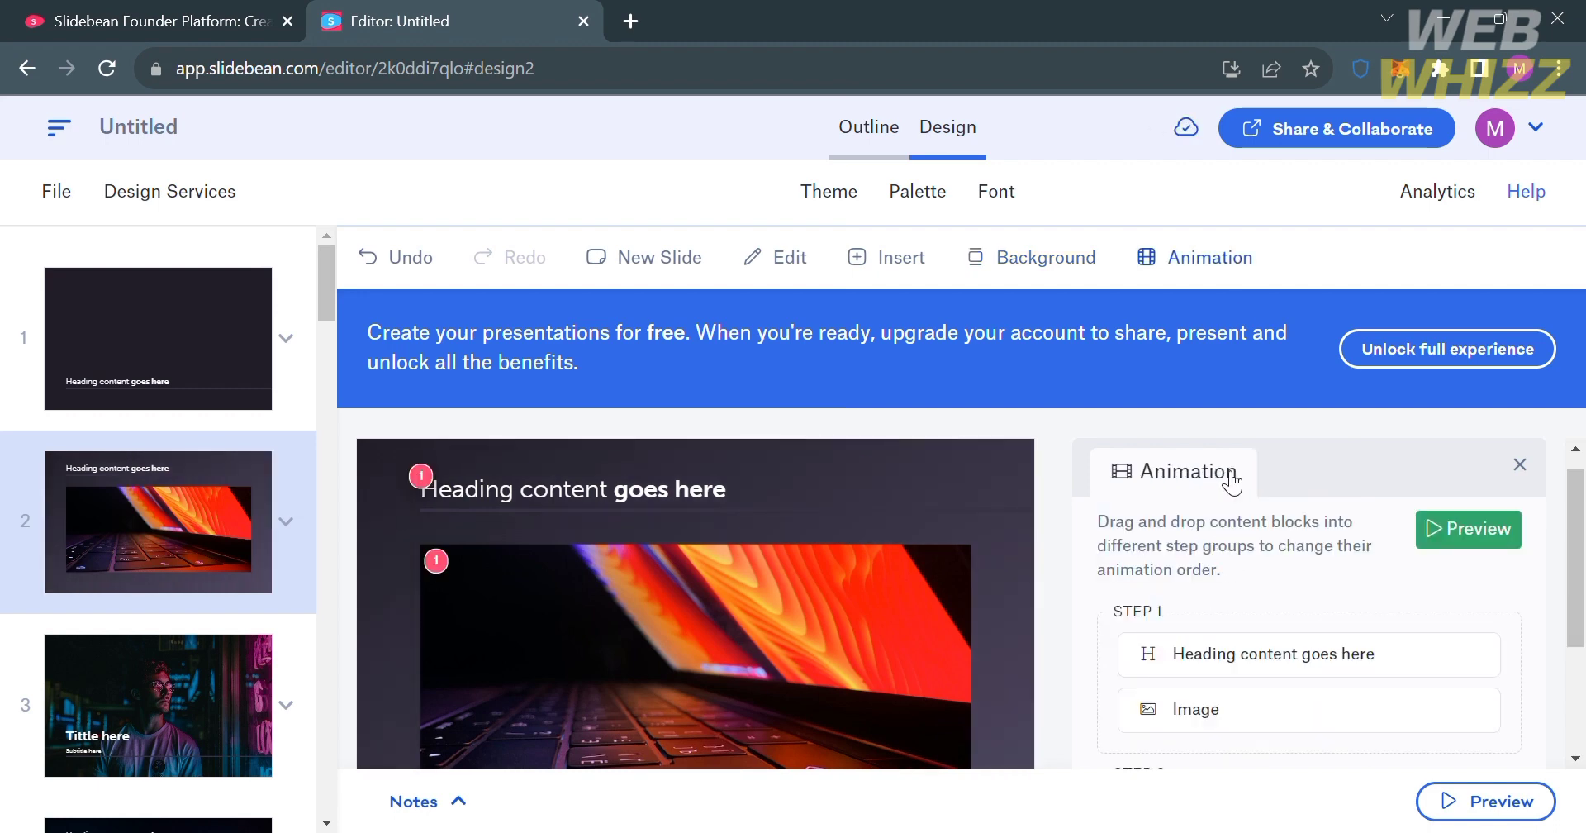
pyautogui.click(729, 600)
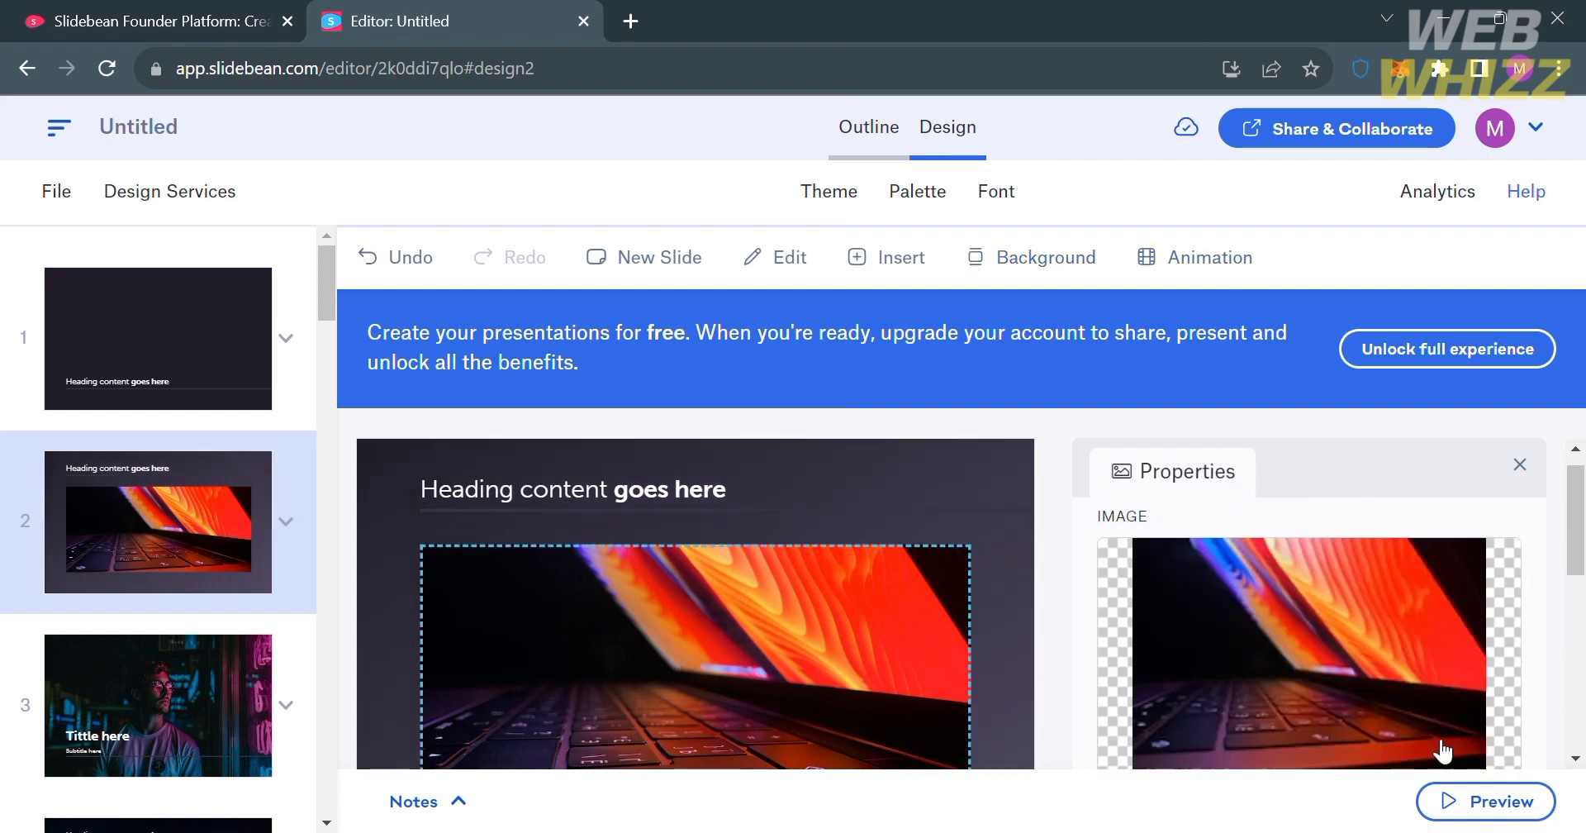
pyautogui.click(1520, 465)
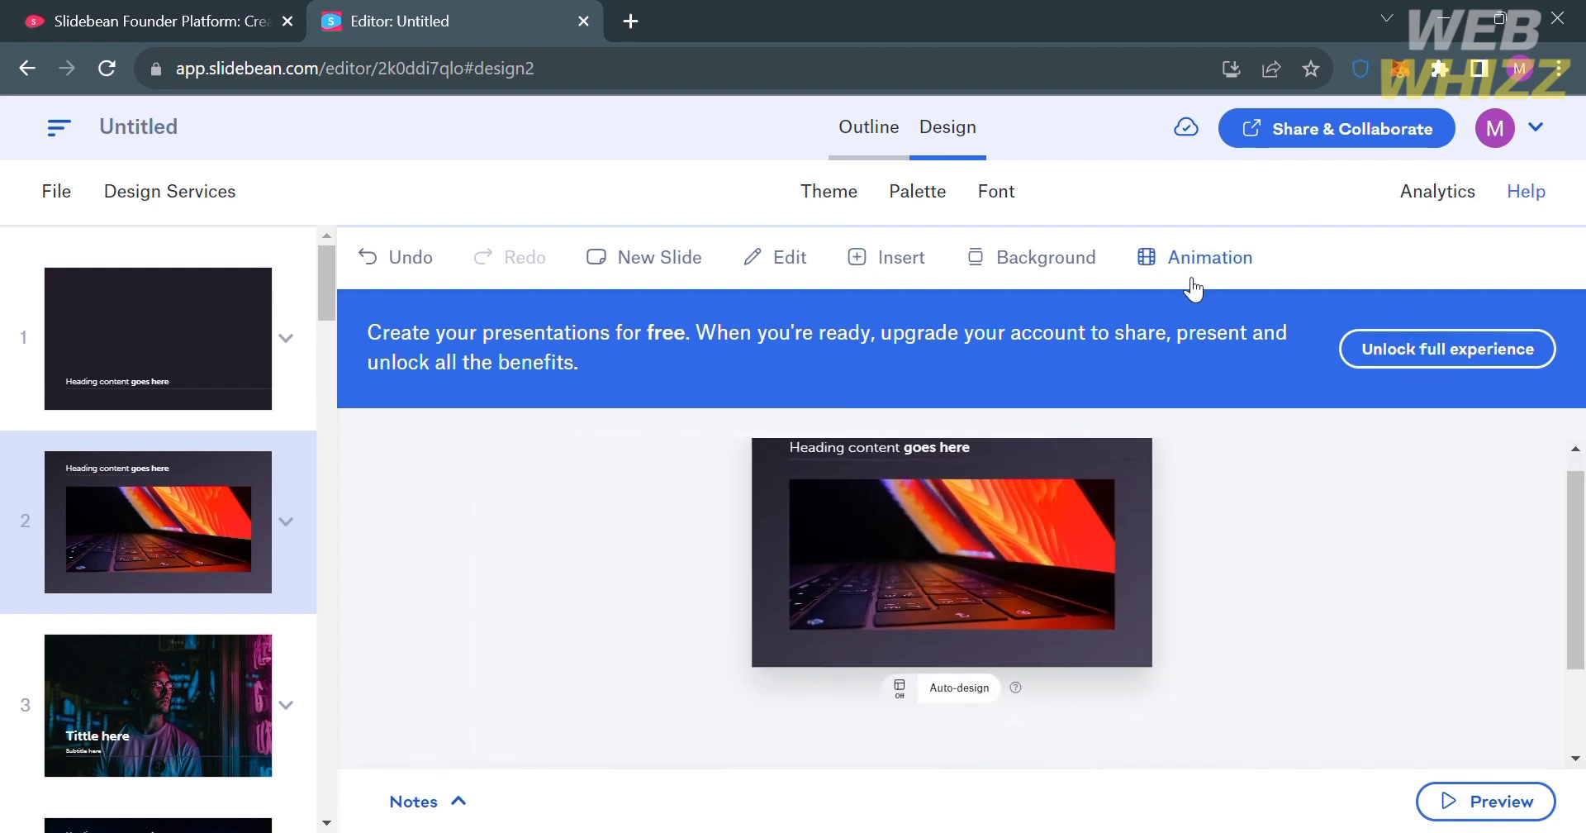
pyautogui.click(1190, 281)
pyautogui.scroll(-2, 1322, 670)
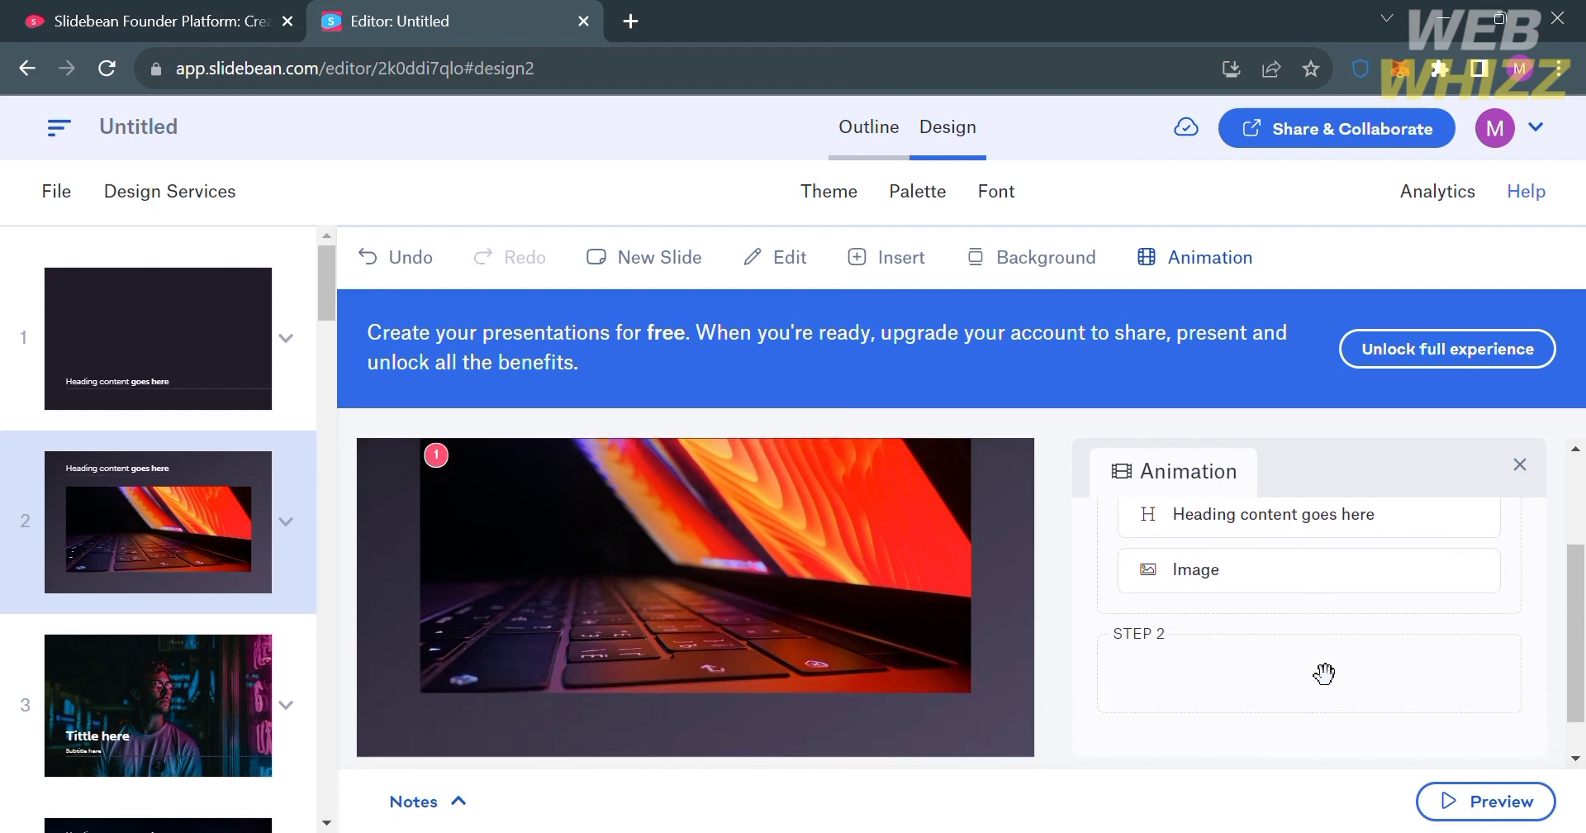
pyautogui.scroll(1, 1321, 669)
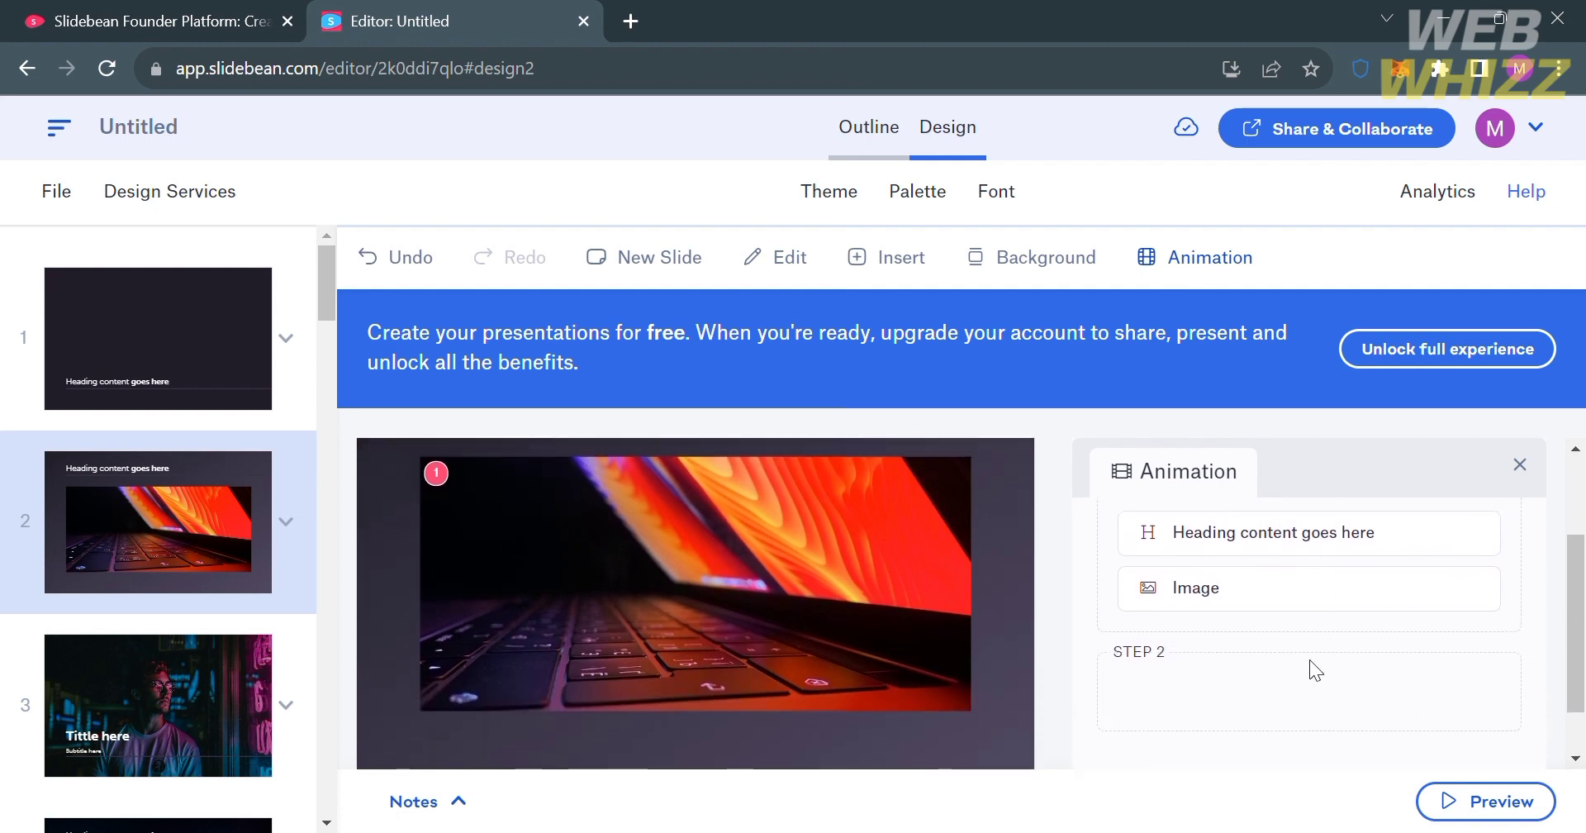
pyautogui.scroll(-1, 1502, 661)
pyautogui.scroll(3, 1501, 661)
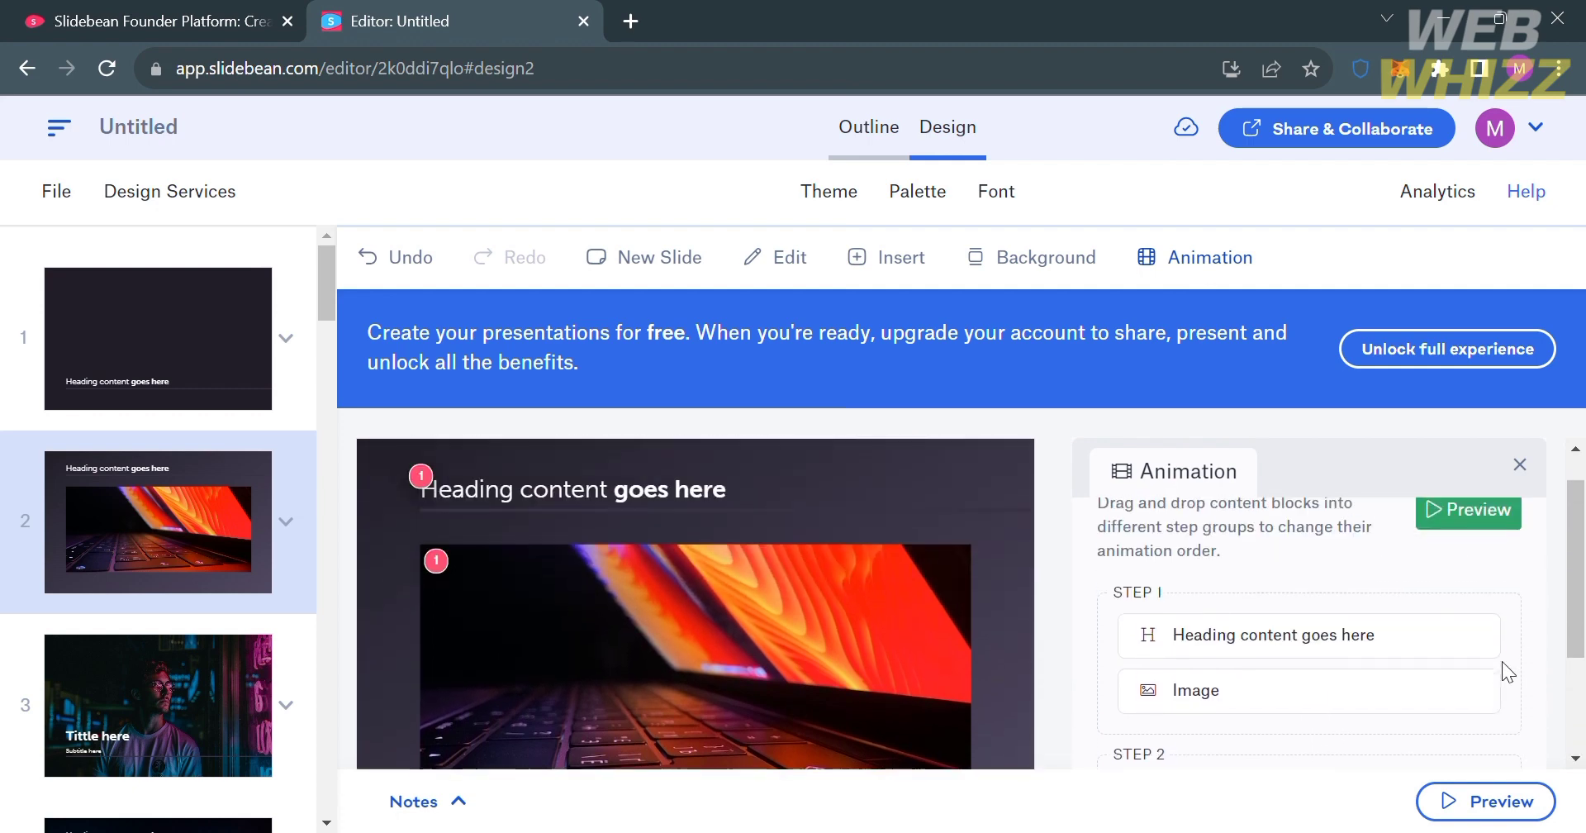
# Step: Open slide 2's heading settings and scroll through its options
pyautogui.click(875, 530)
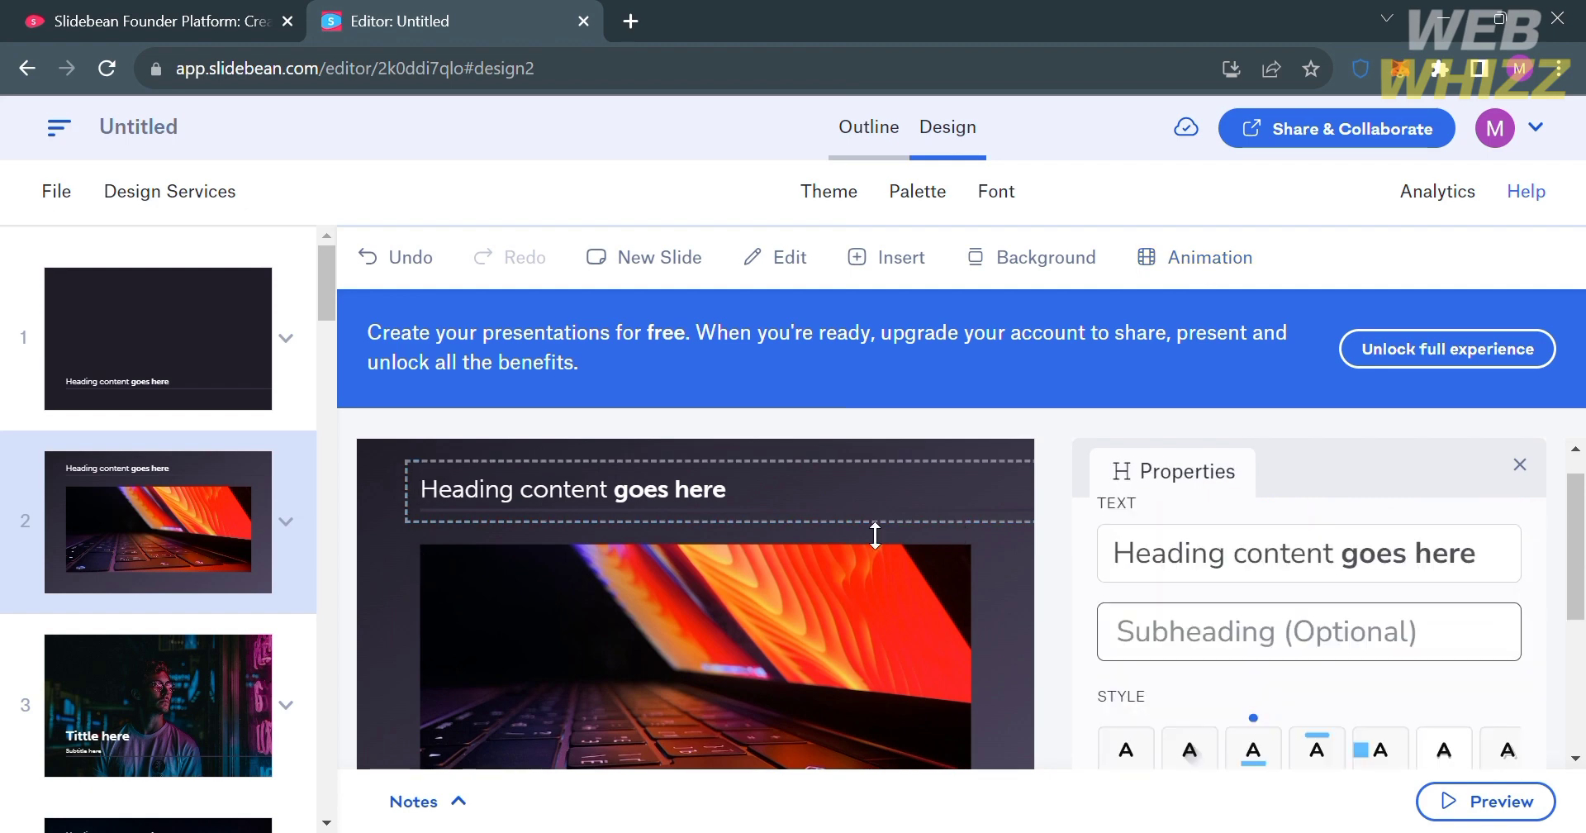
pyautogui.scroll(-4, 1171, 657)
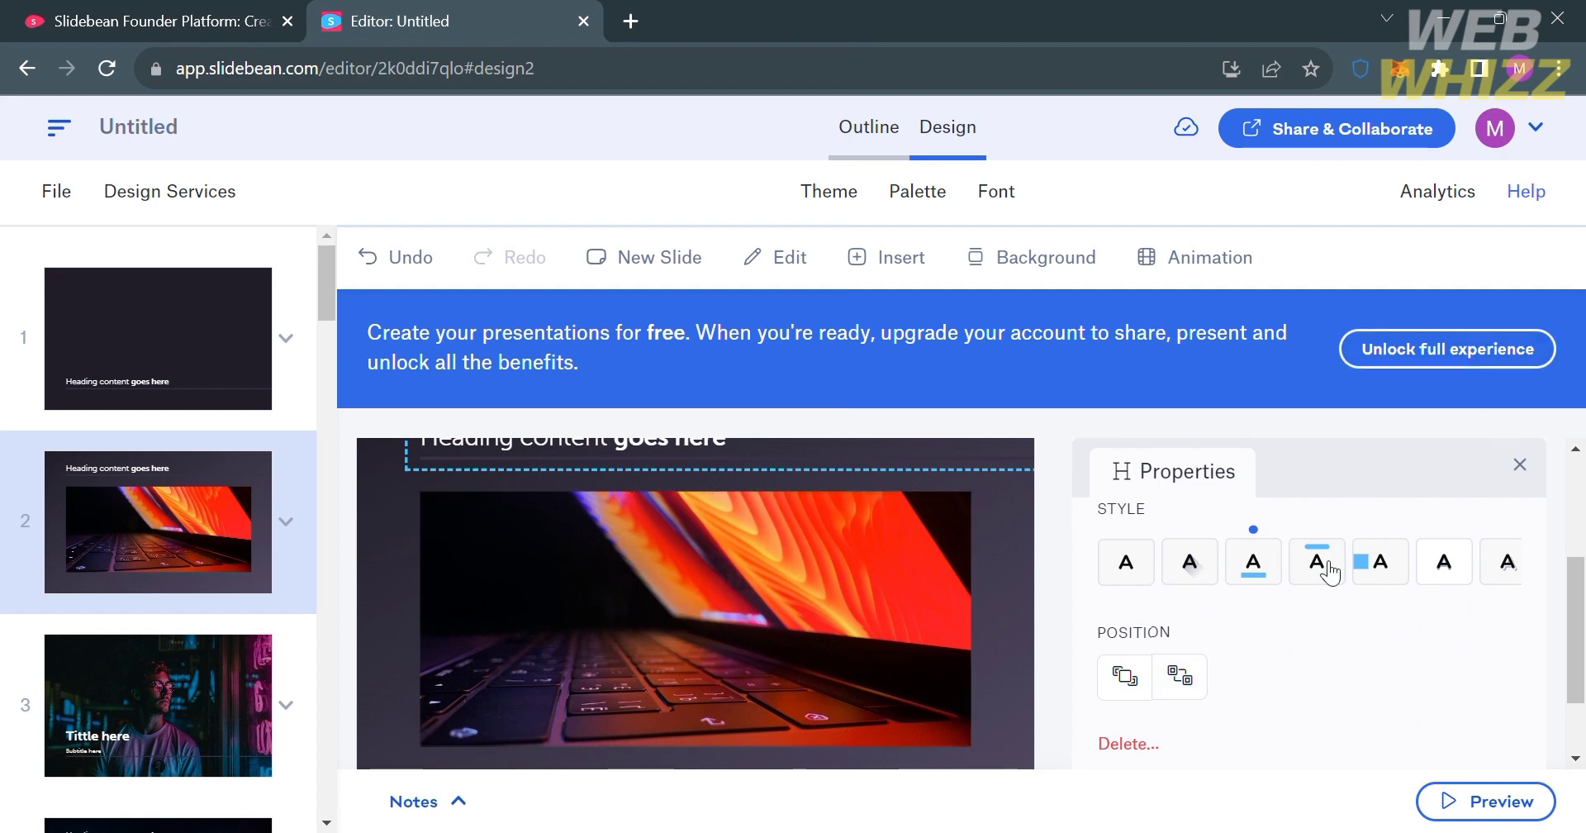
pyautogui.scroll(-1, 1324, 579)
pyautogui.scroll(-1, 1324, 578)
pyautogui.scroll(3, 1321, 578)
# Step: Swap slide 2's laptop photo for the mountain-and-lake stock photo, then go to slide 3
pyautogui.click(488, 662)
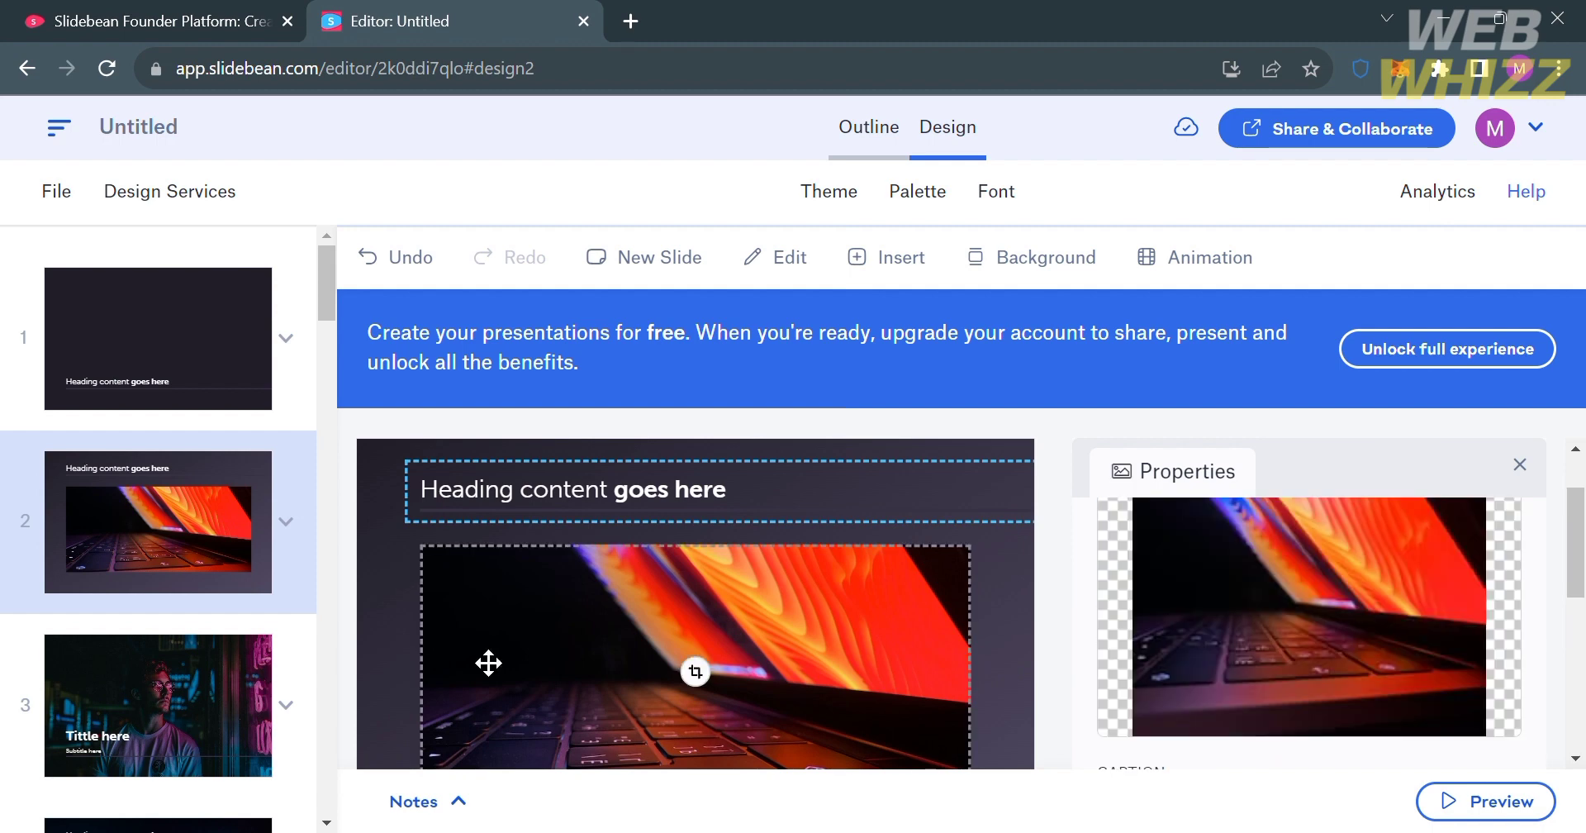
pyautogui.scroll(-1, 1153, 656)
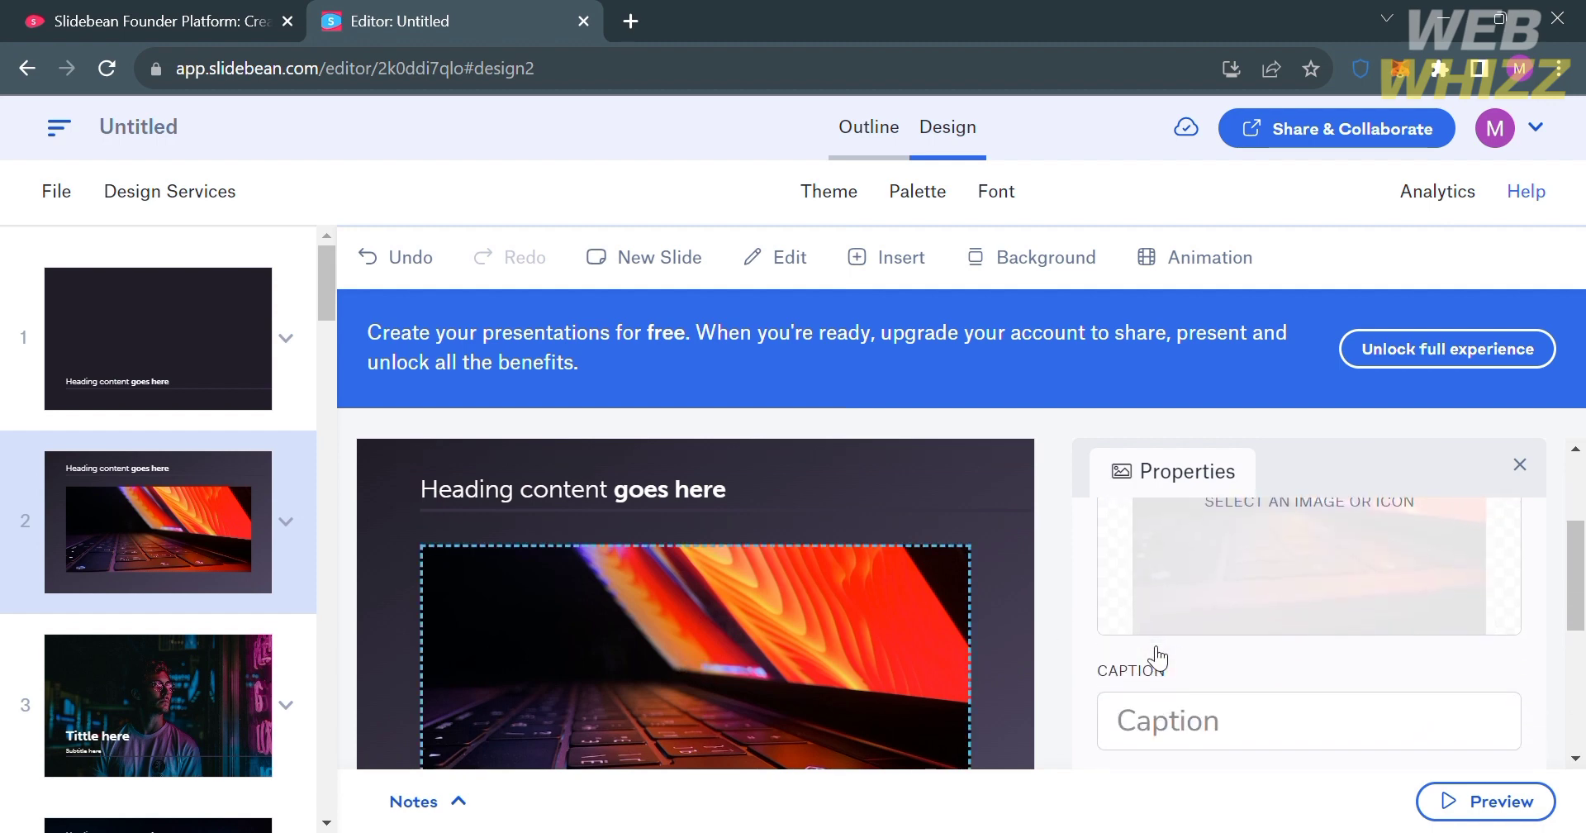
pyautogui.scroll(-1, 1247, 645)
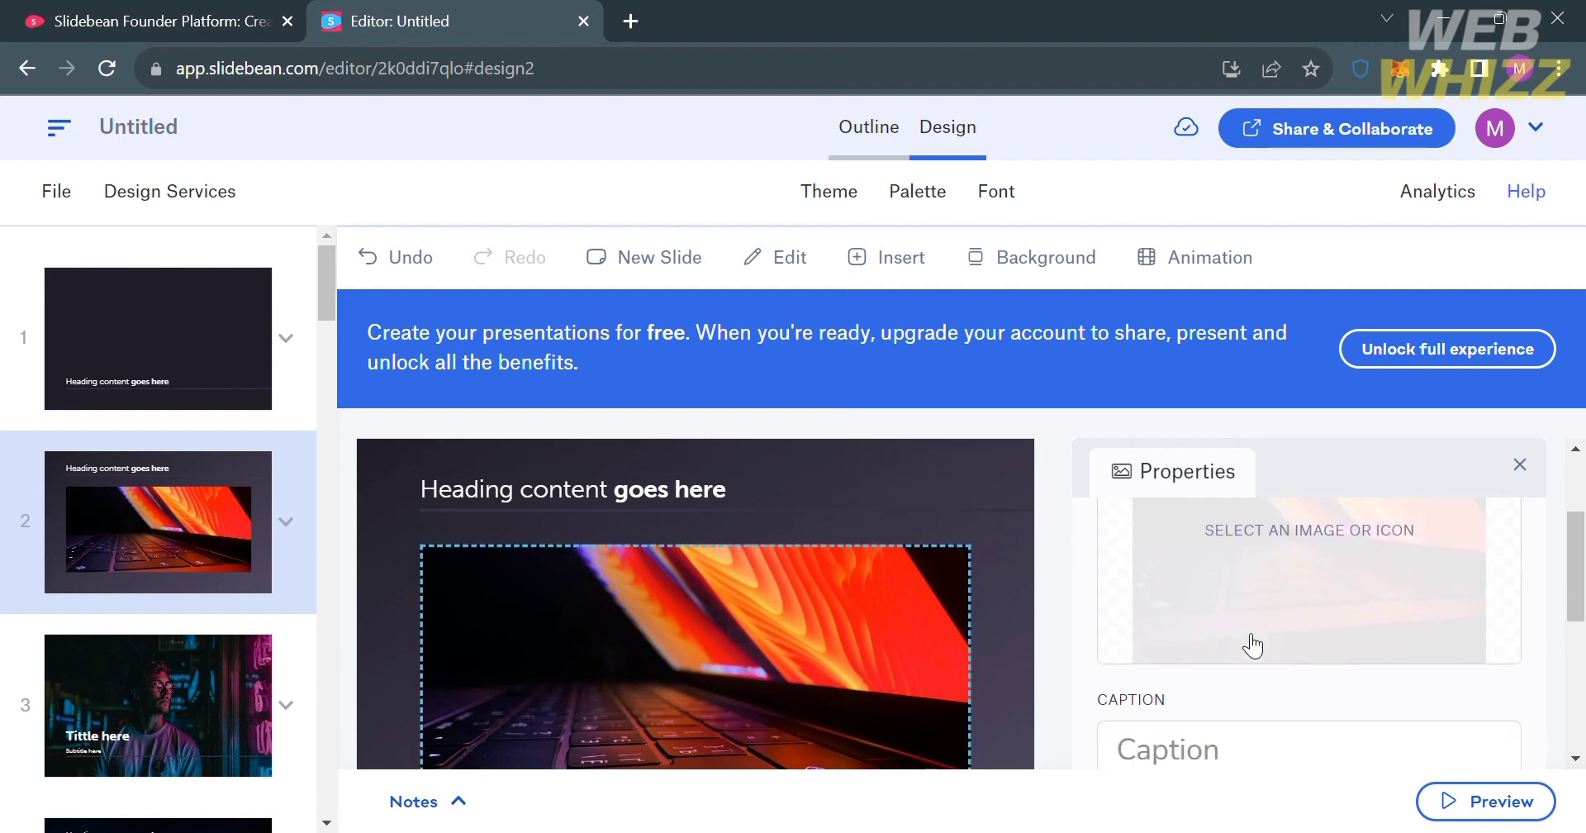
pyautogui.click(1267, 570)
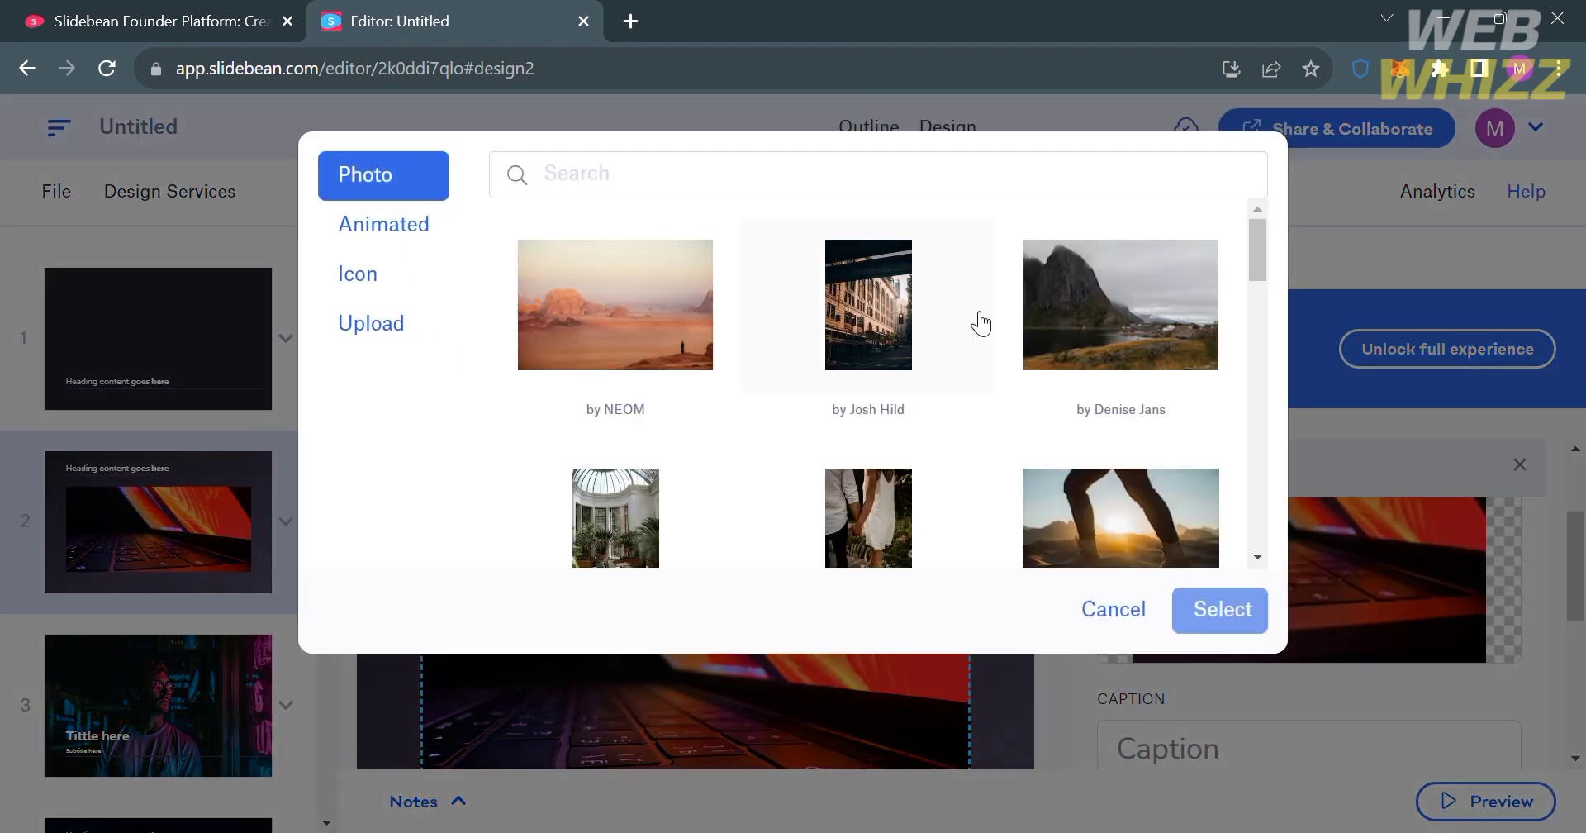
pyautogui.doubleClick(1192, 361)
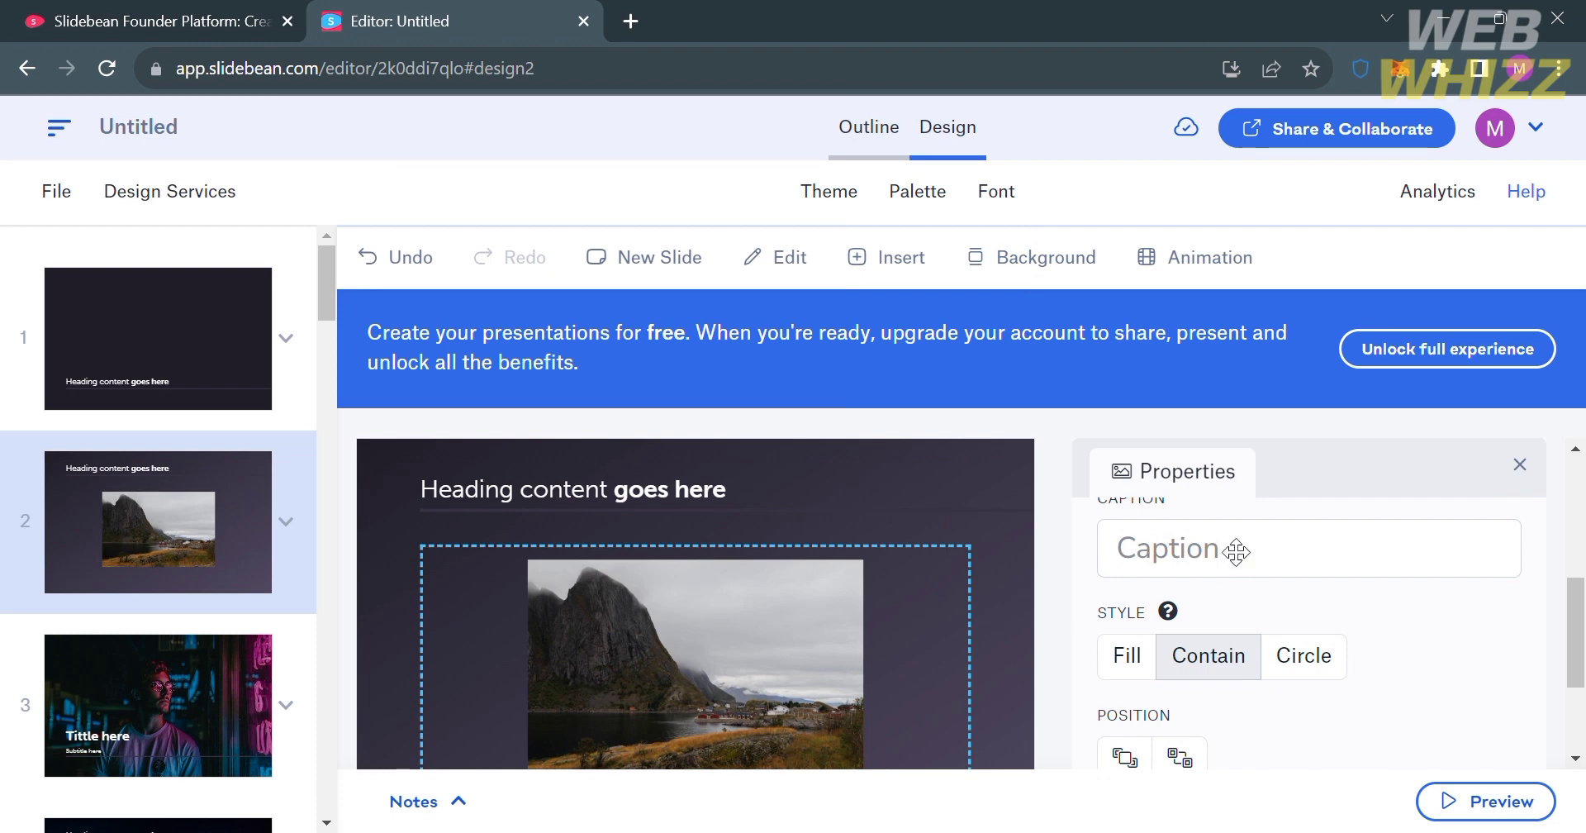
pyautogui.scroll(-3, 1236, 551)
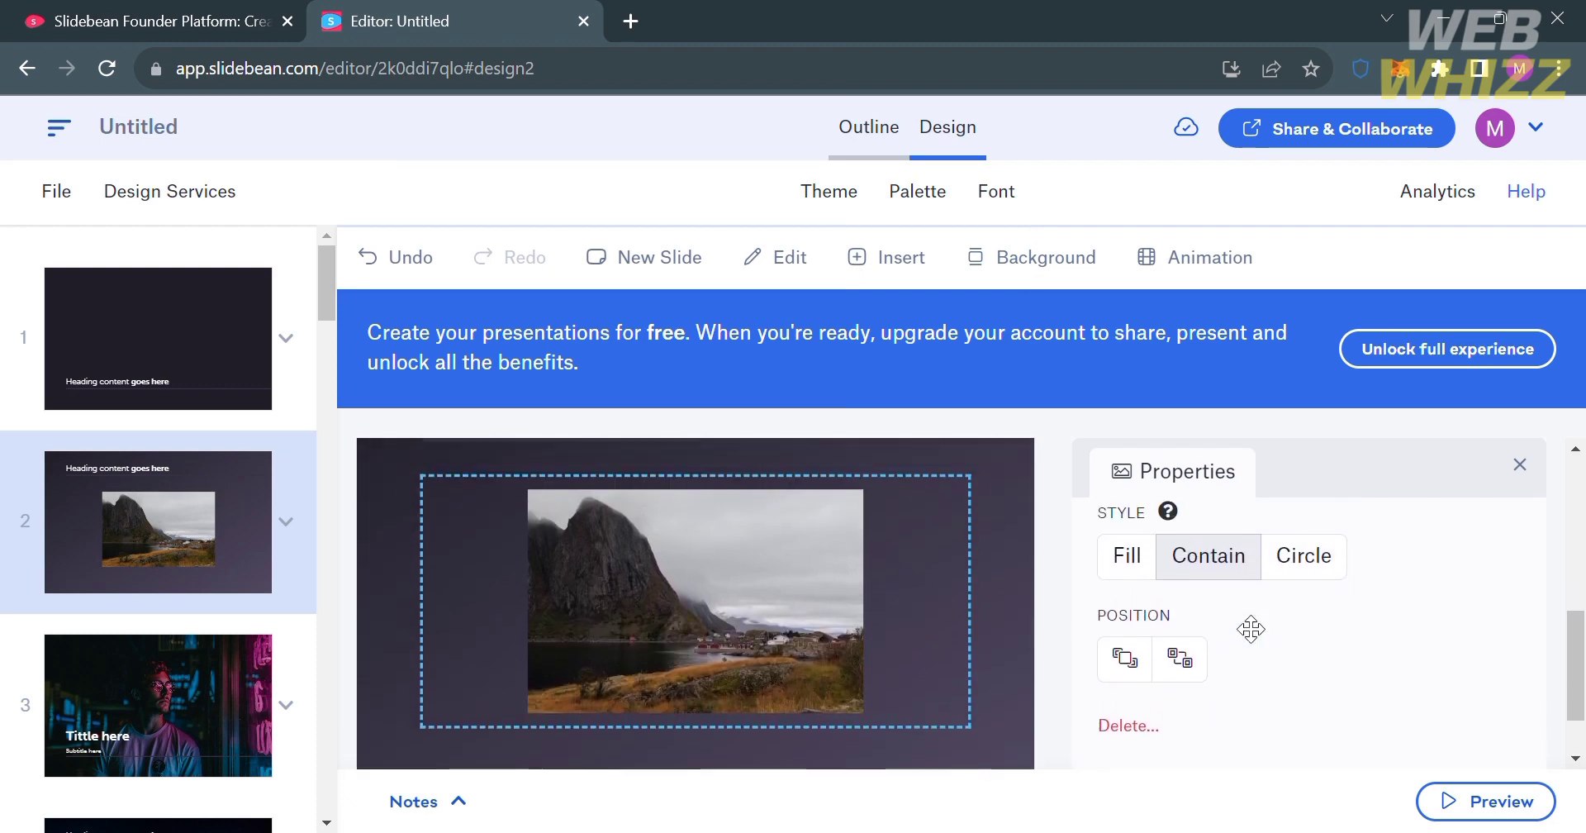
pyautogui.scroll(-1, 1247, 630)
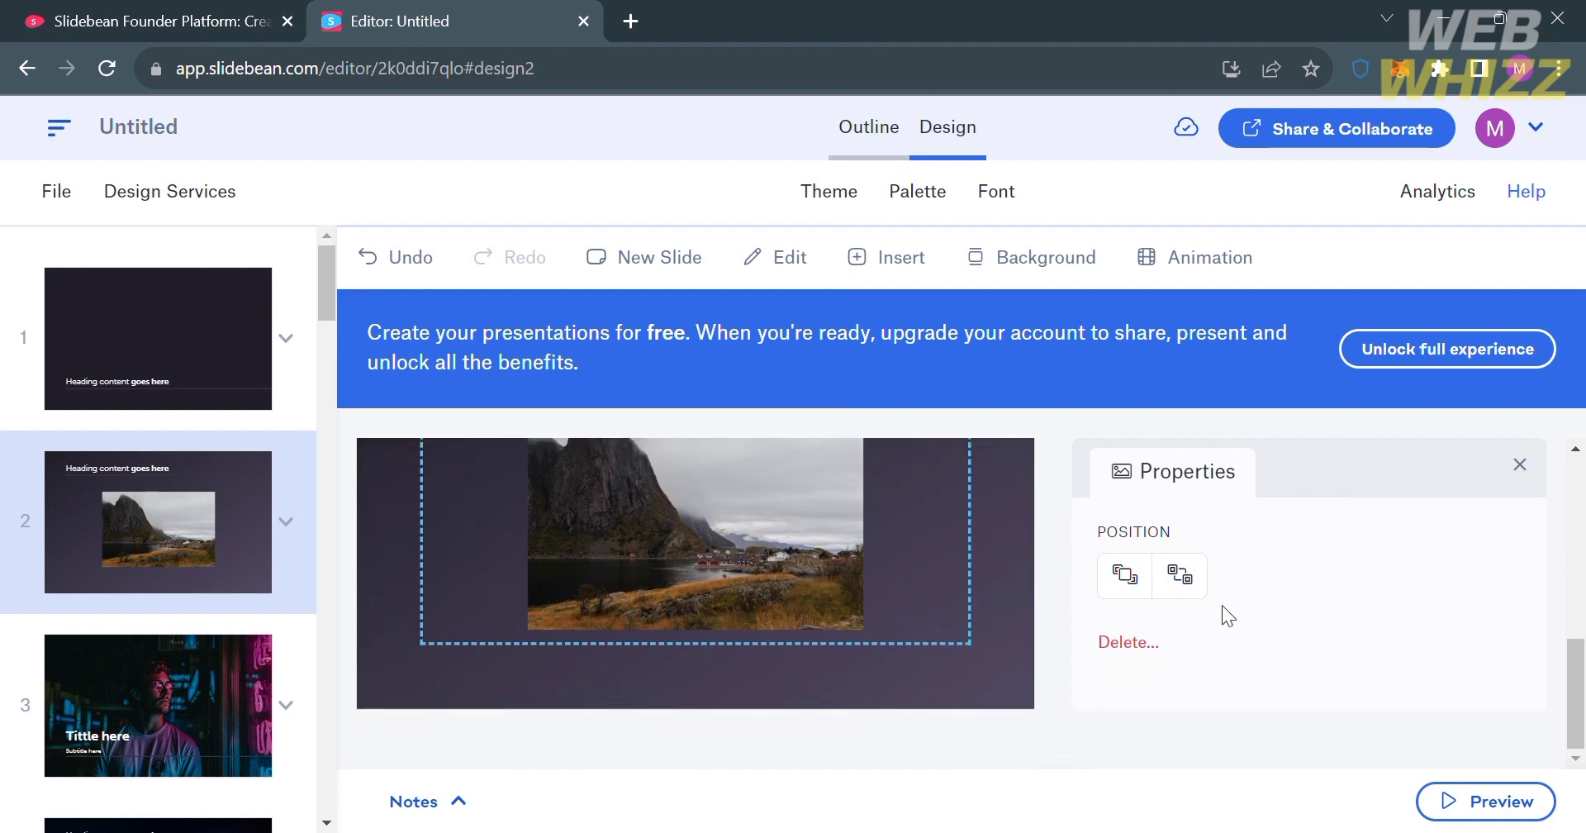
pyautogui.click(1180, 575)
pyautogui.click(448, 736)
# Step: Move from slide 3 down to slide 5 in the slide list
pyautogui.click(150, 703)
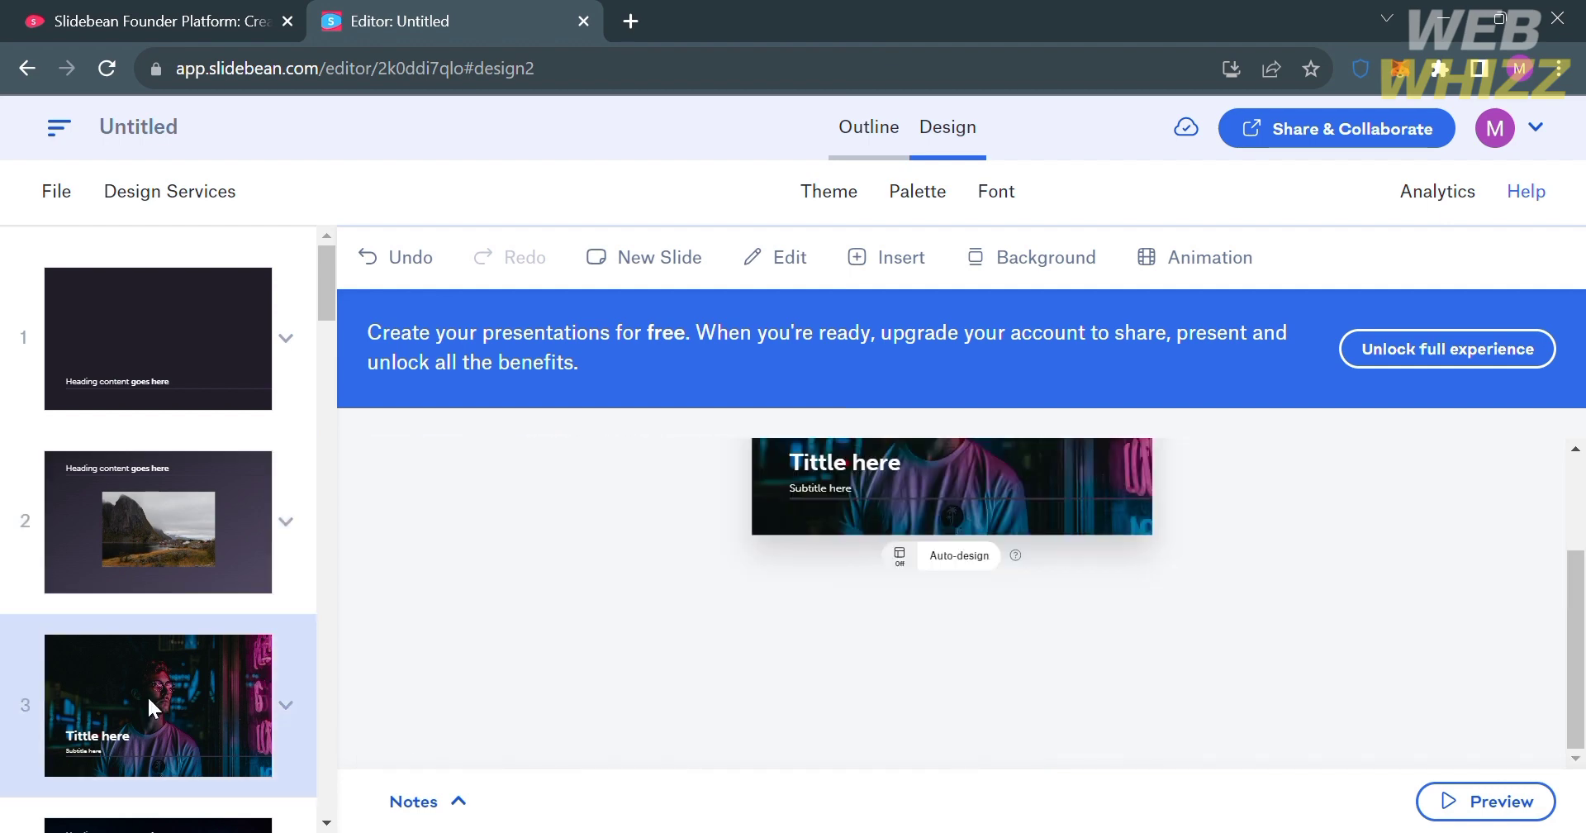
pyautogui.scroll(-5, 150, 701)
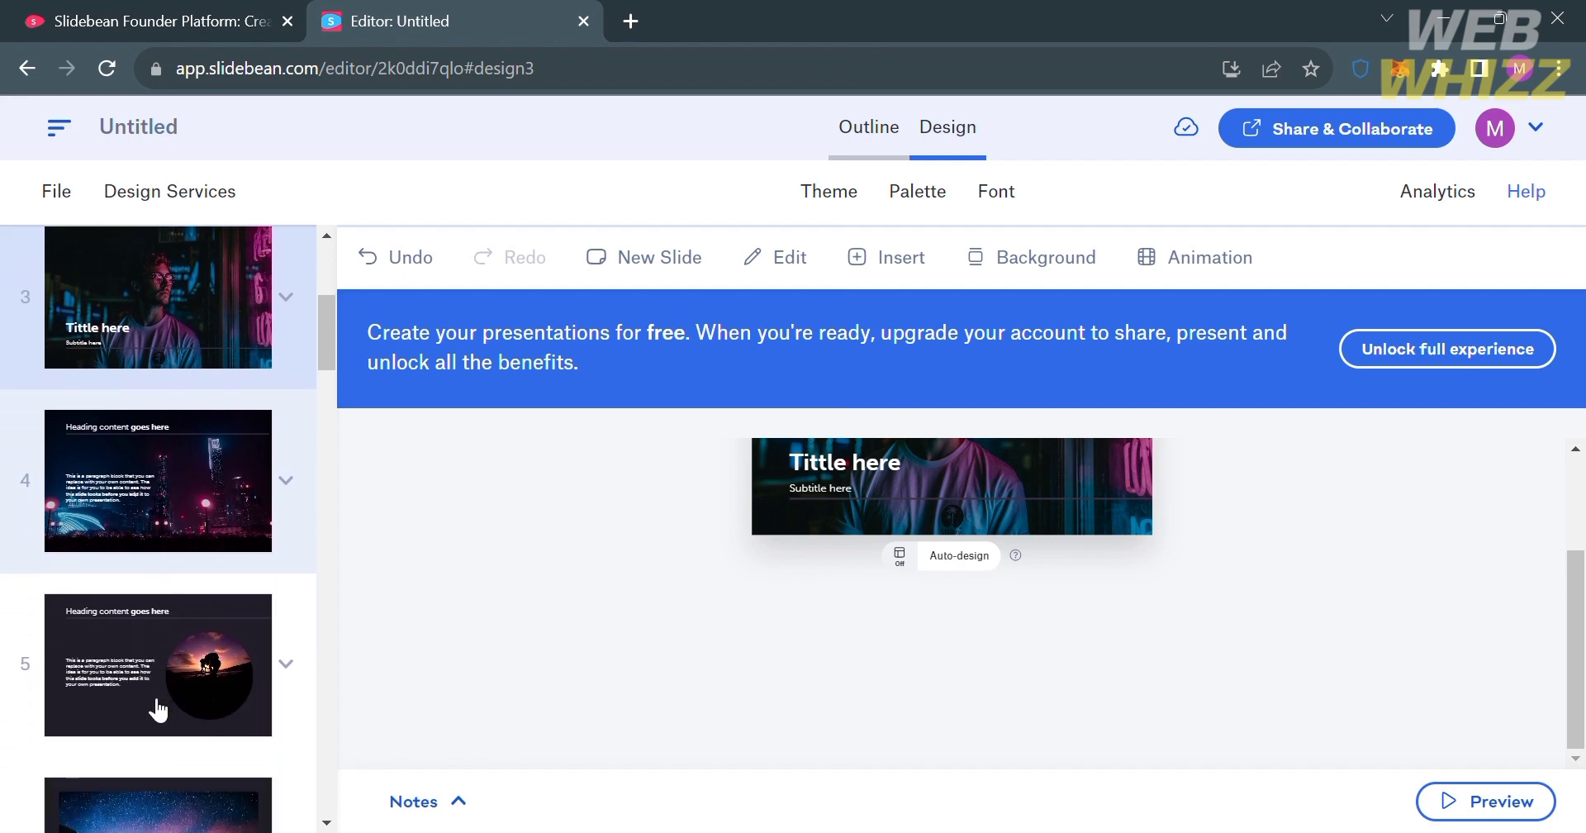
pyautogui.click(158, 709)
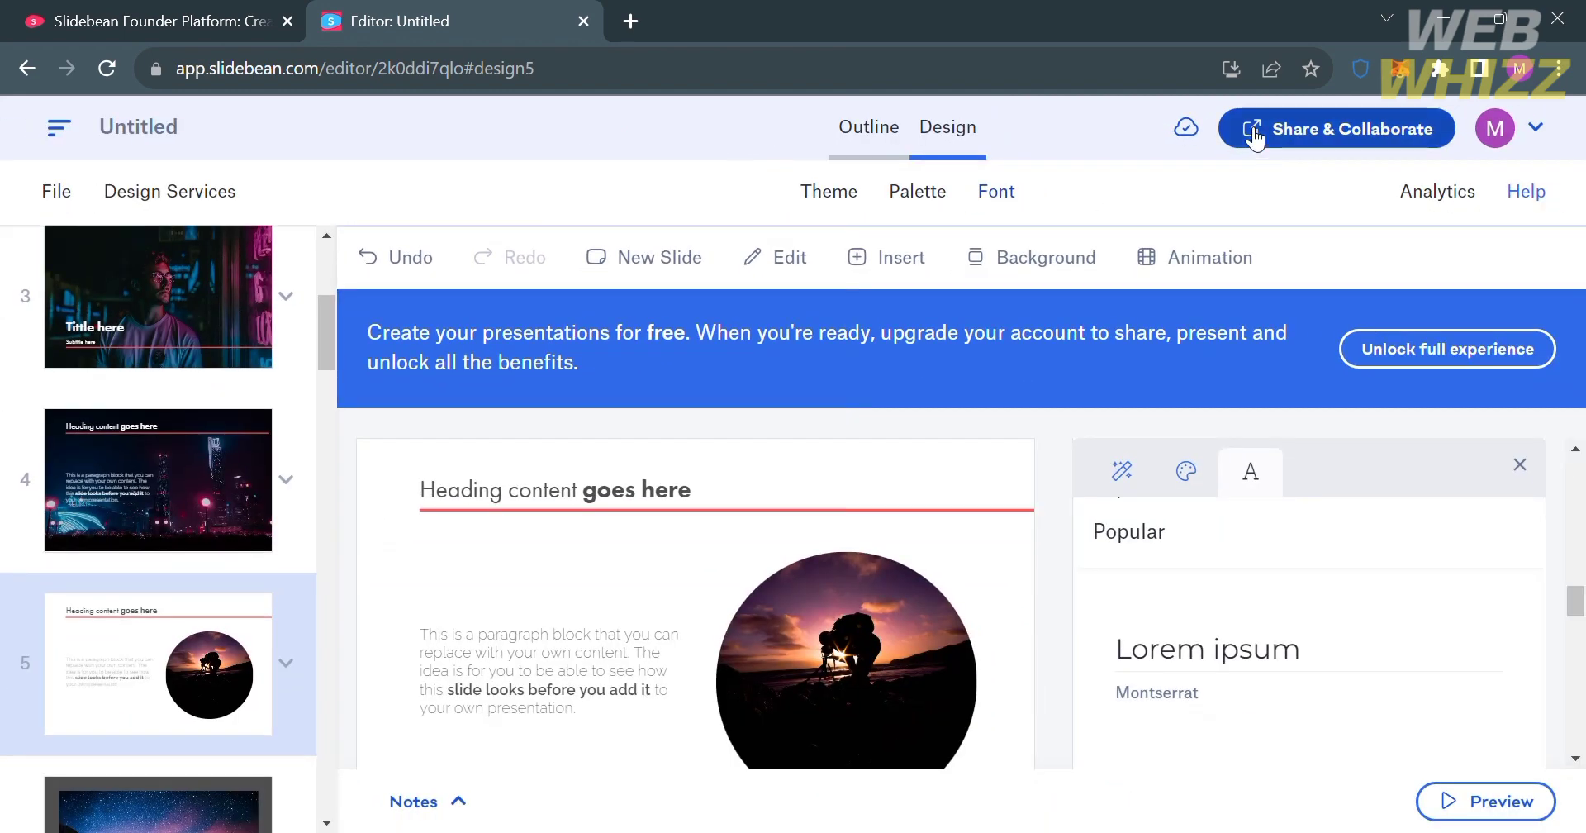
# Step: Open Share & Collaborate on Team & Collaboration, where inviting collaborators requires an upgrade
pyautogui.click(1254, 136)
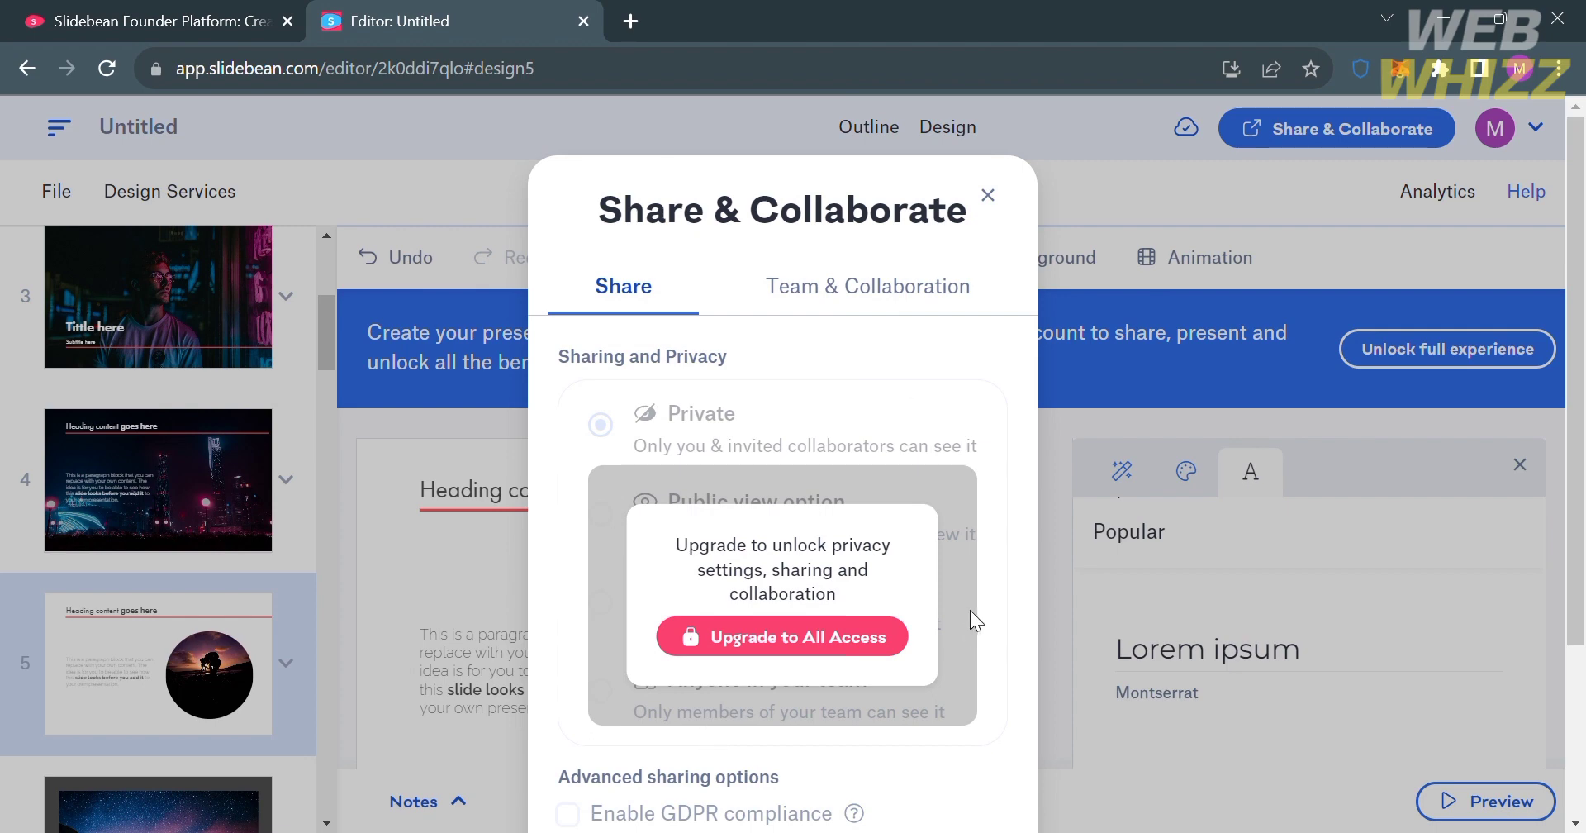
pyautogui.scroll(-2, 721, 666)
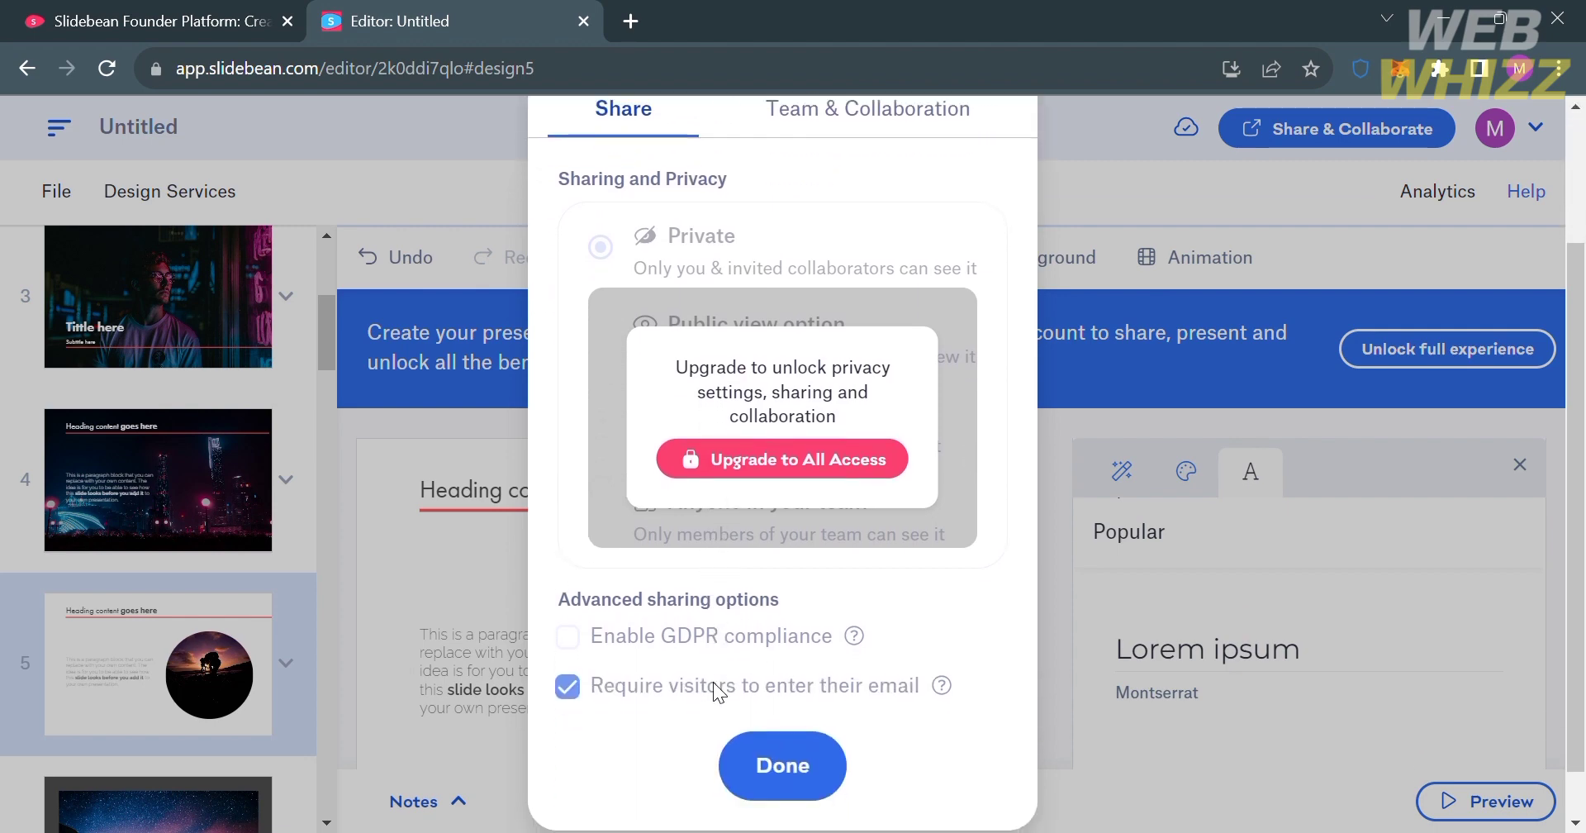
pyautogui.scroll(2, 786, 767)
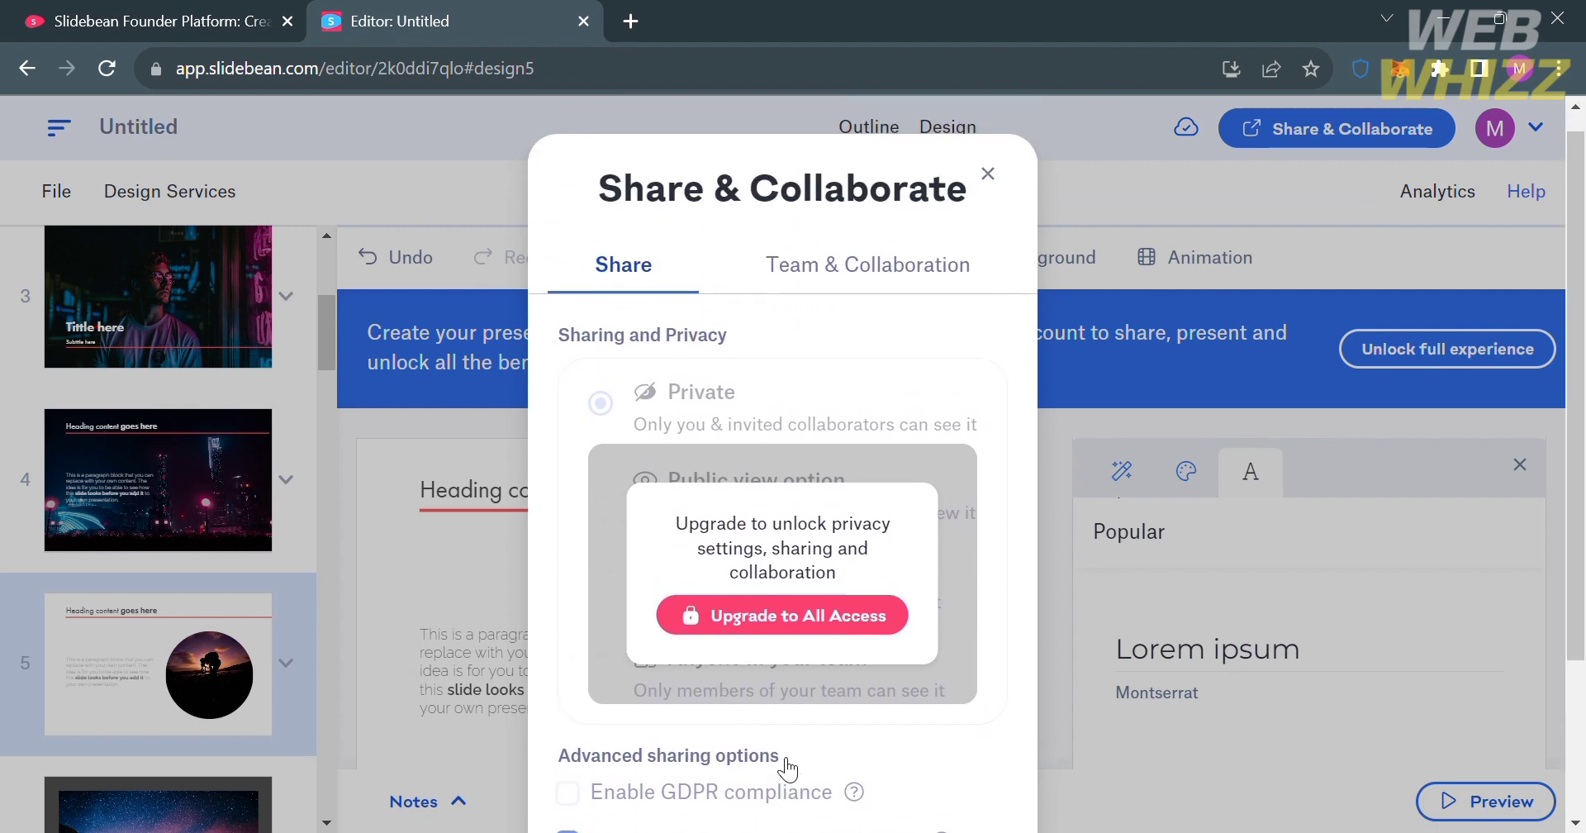
pyautogui.click(859, 267)
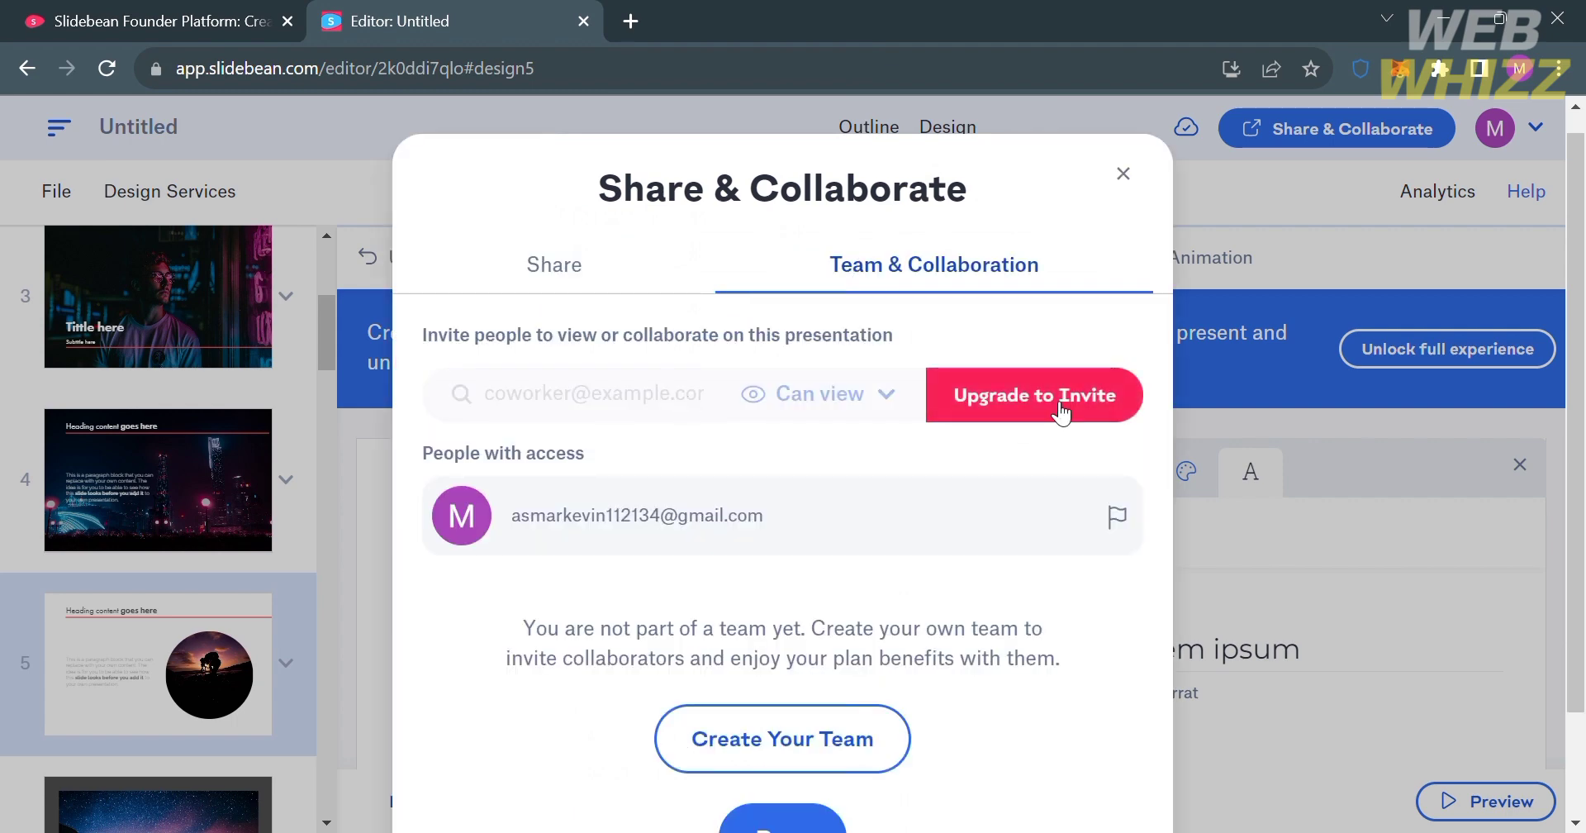
pyautogui.scroll(-2, 1062, 413)
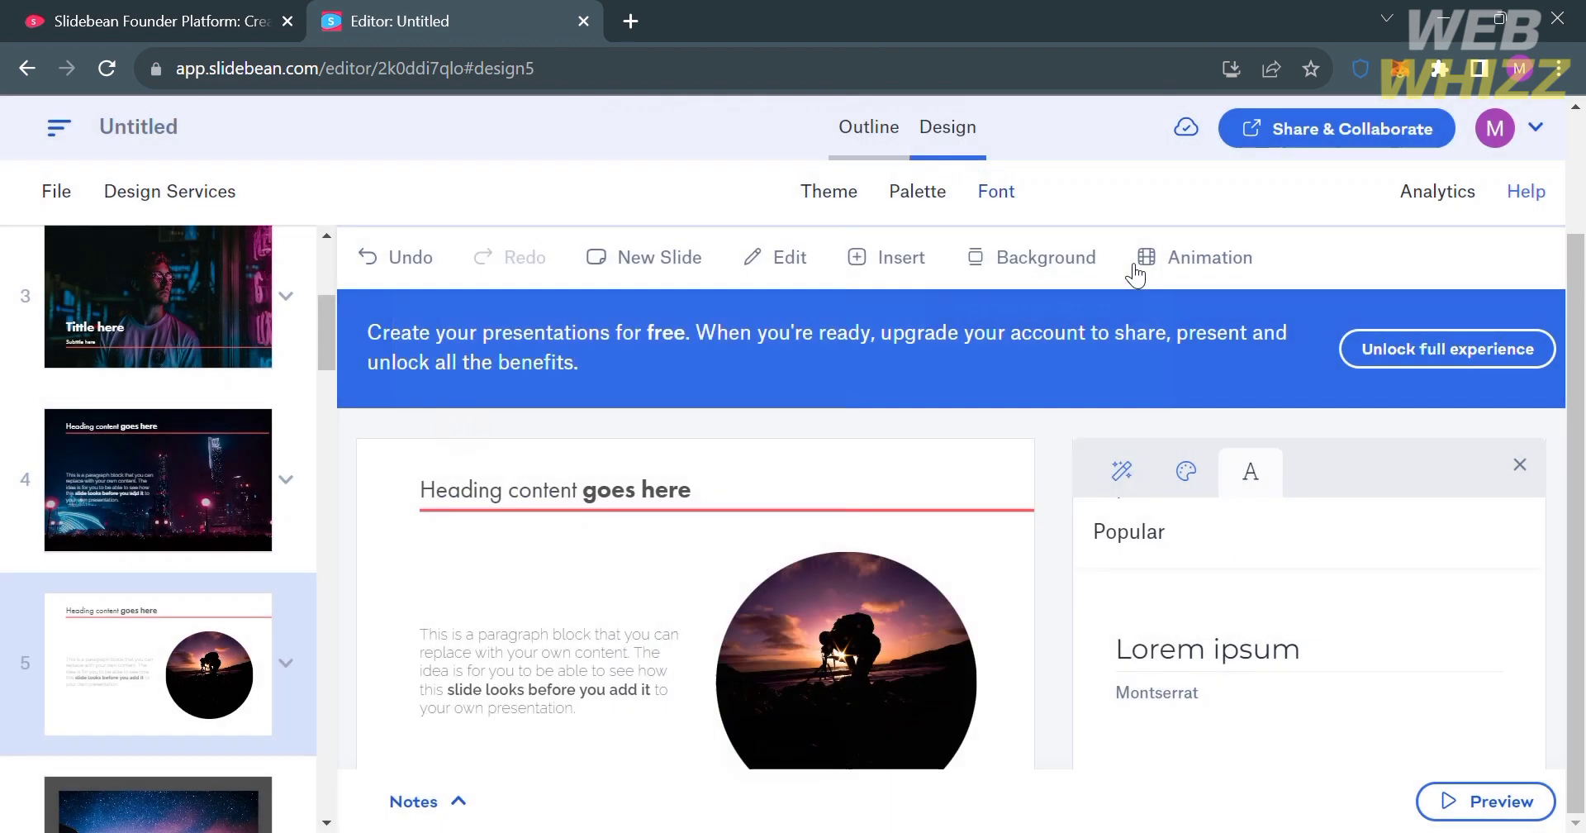
# Step: Scroll through the paid plans behind Upgrade to Invite, then return to the dashboard
pyautogui.click(1132, 266)
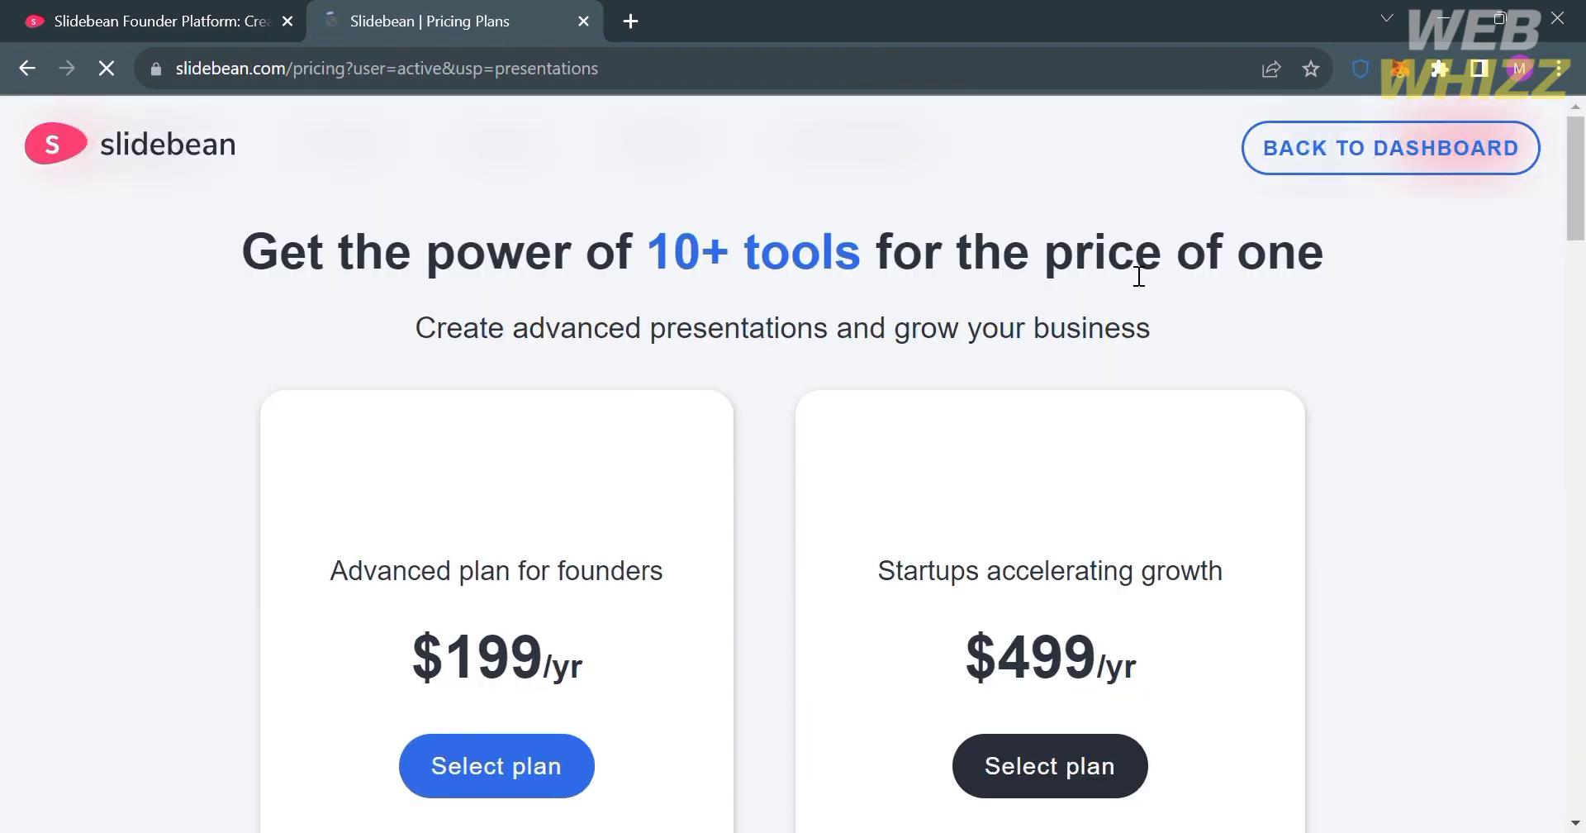
pyautogui.scroll(-3, 993, 693)
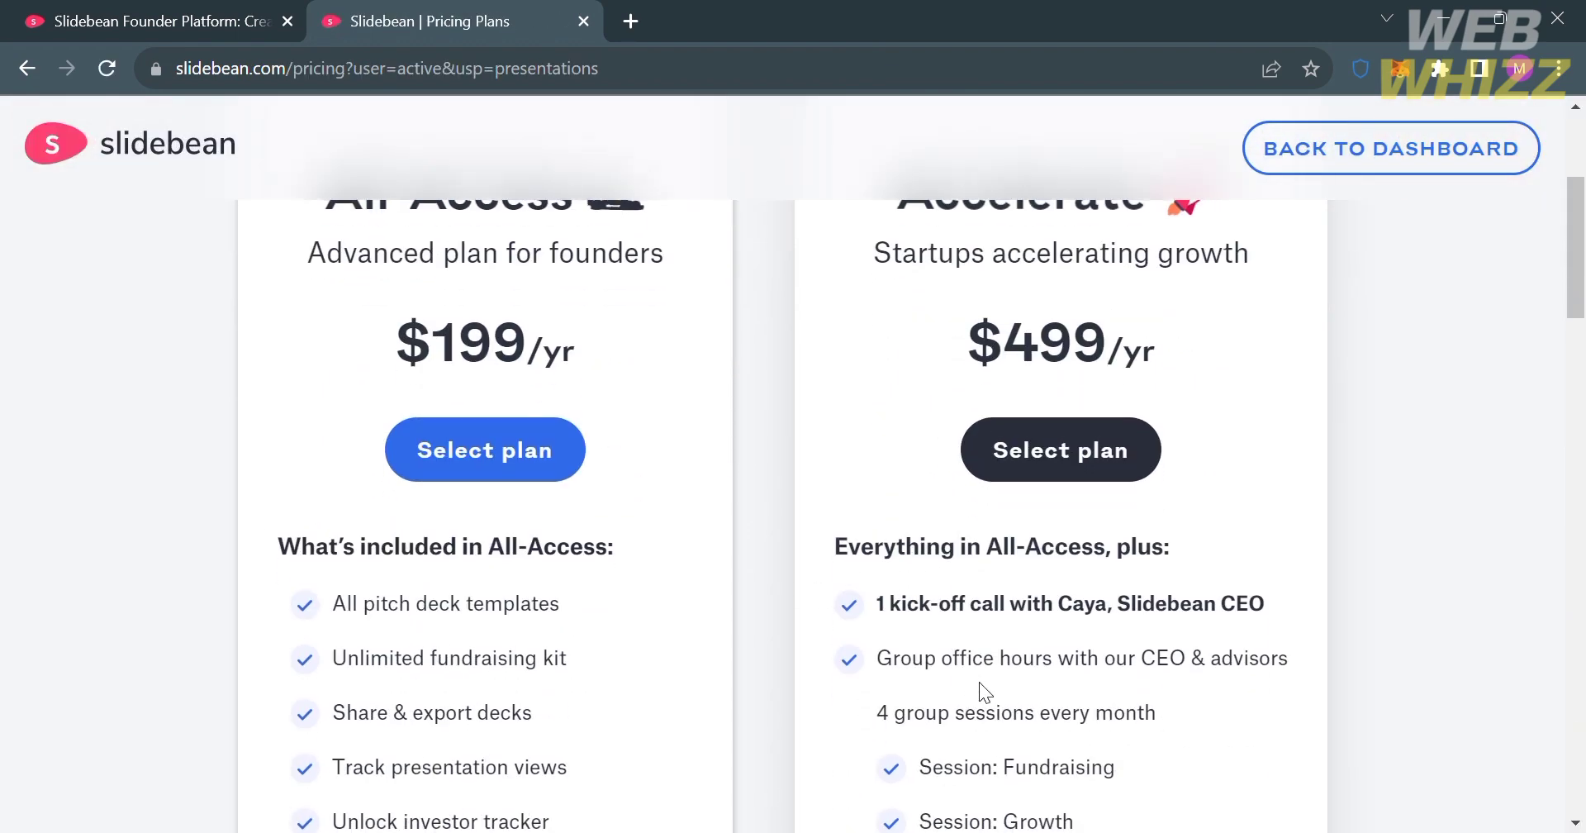
pyautogui.scroll(1, 982, 690)
pyautogui.scroll(-6, 979, 681)
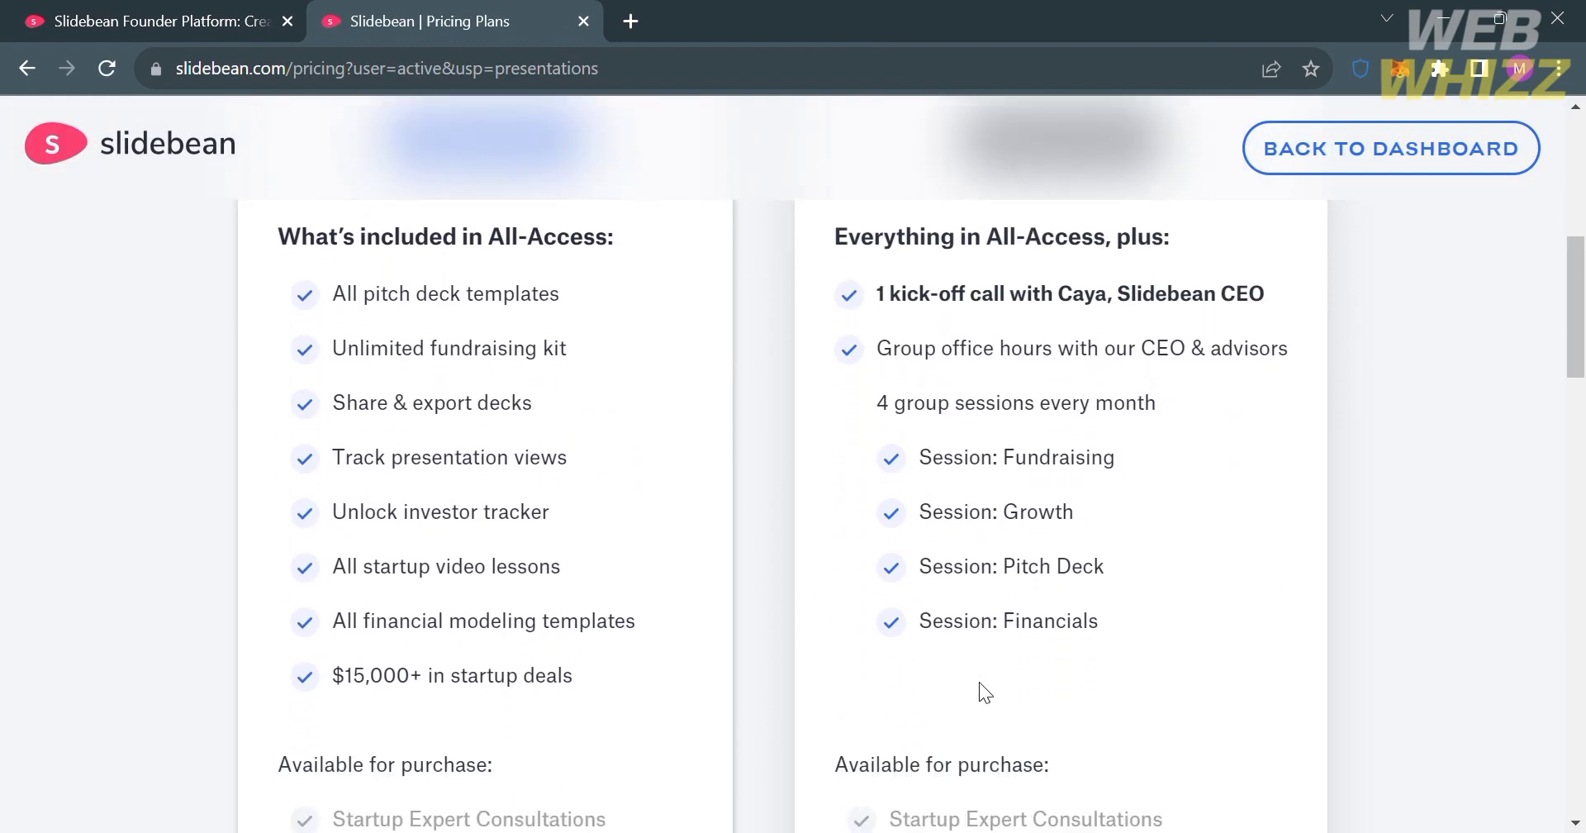
pyautogui.scroll(8, 978, 681)
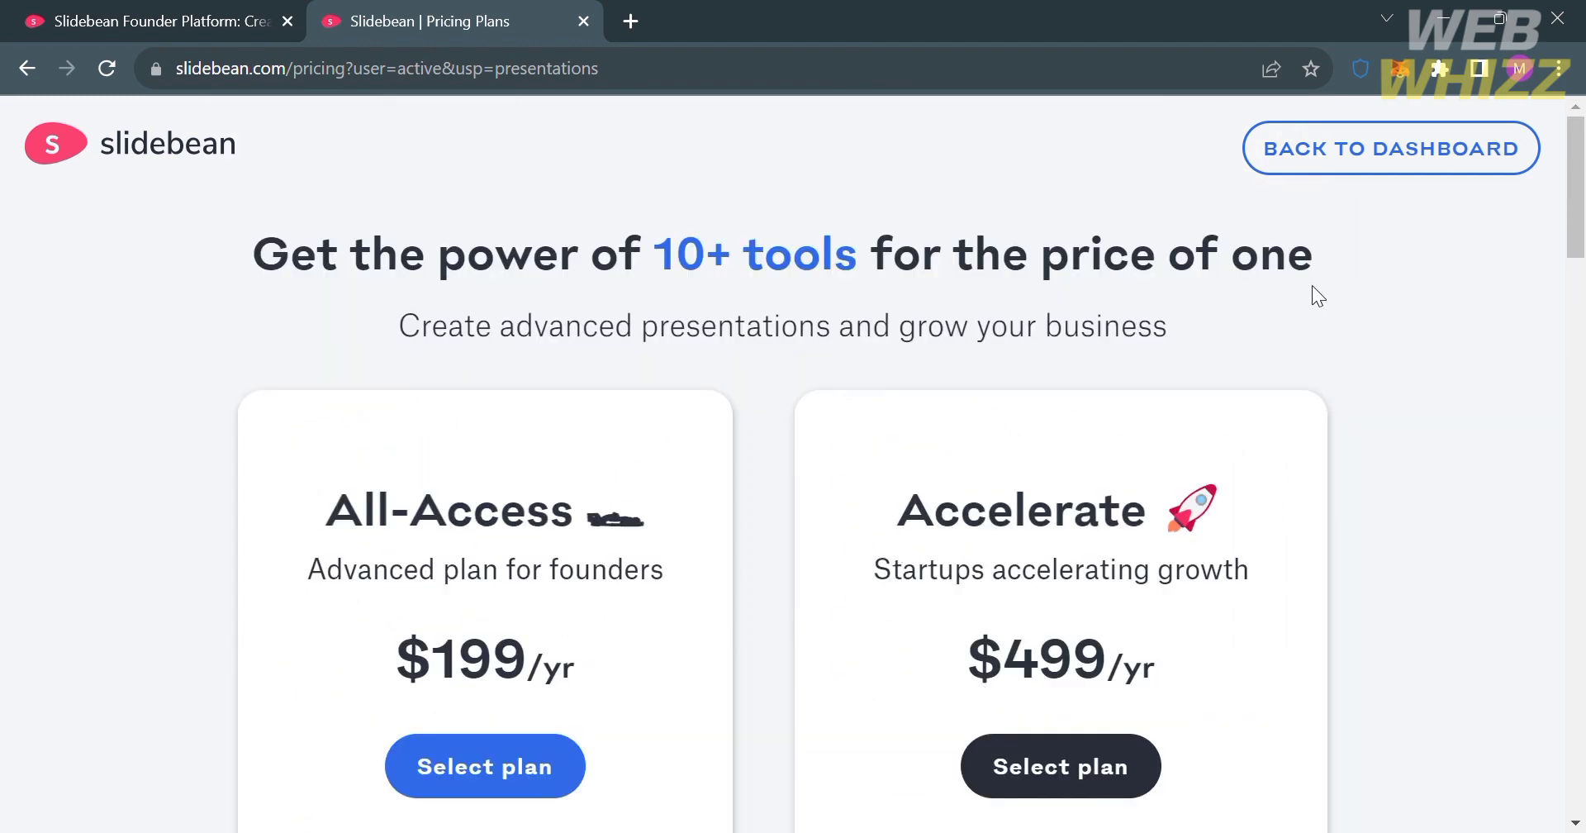
pyautogui.scroll(-7, 1124, 607)
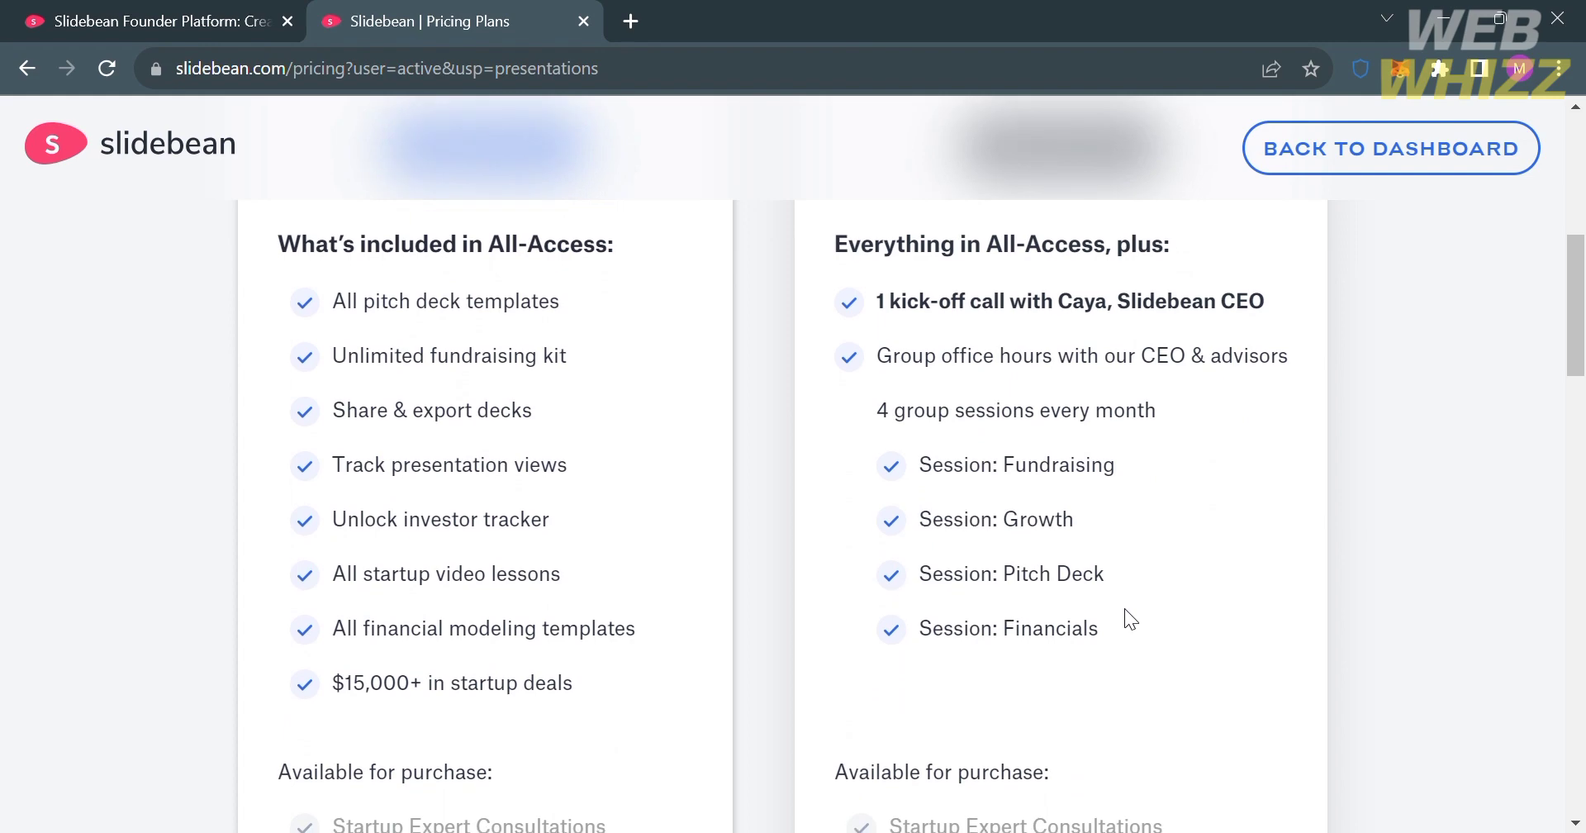
pyautogui.hotkey('alt', 'Left')
pyautogui.scroll(-3, 1140, 669)
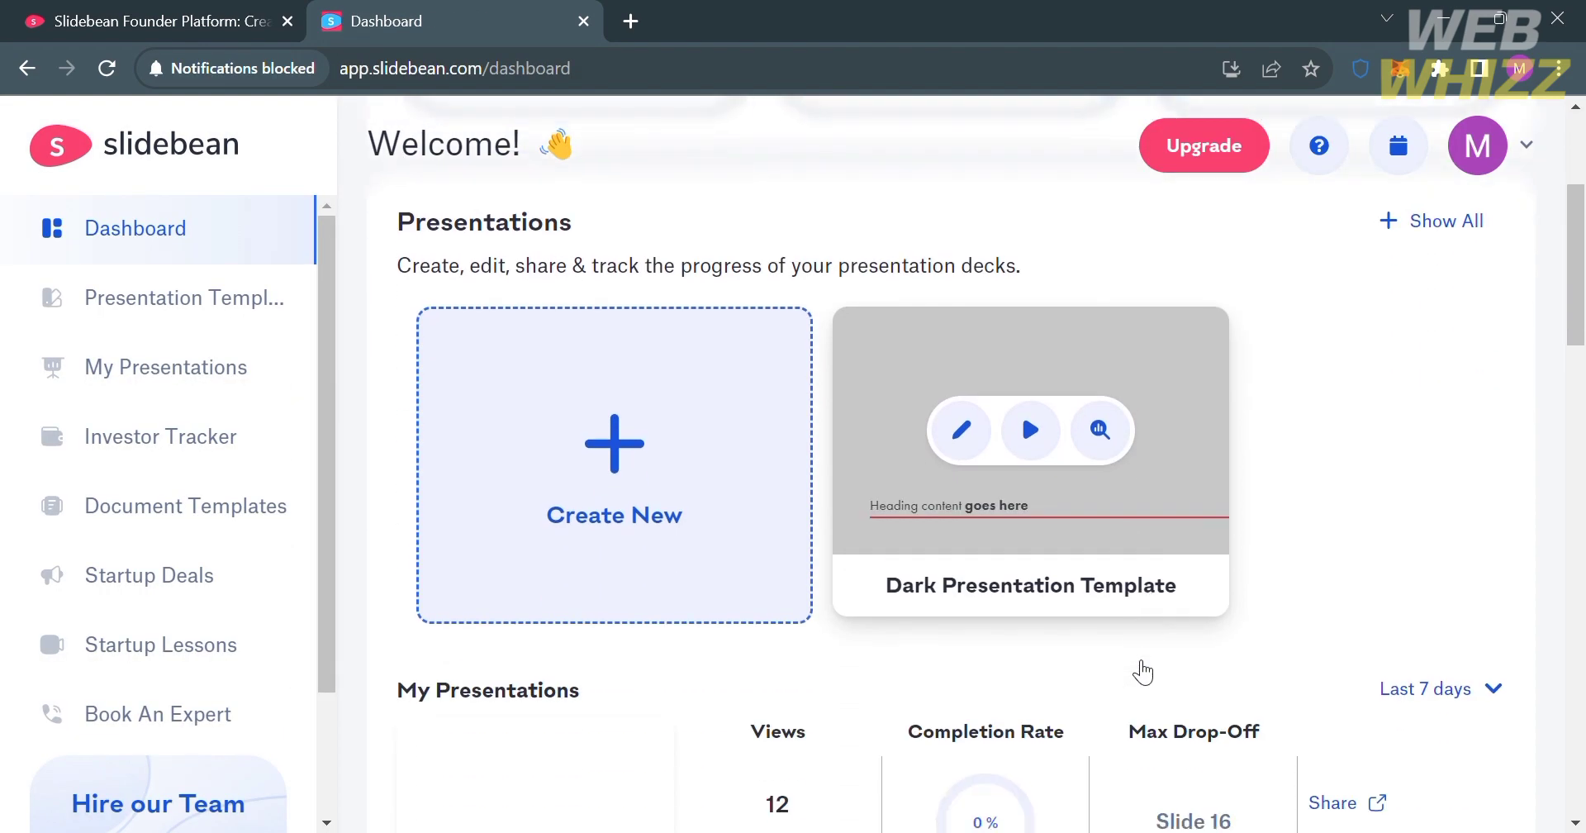